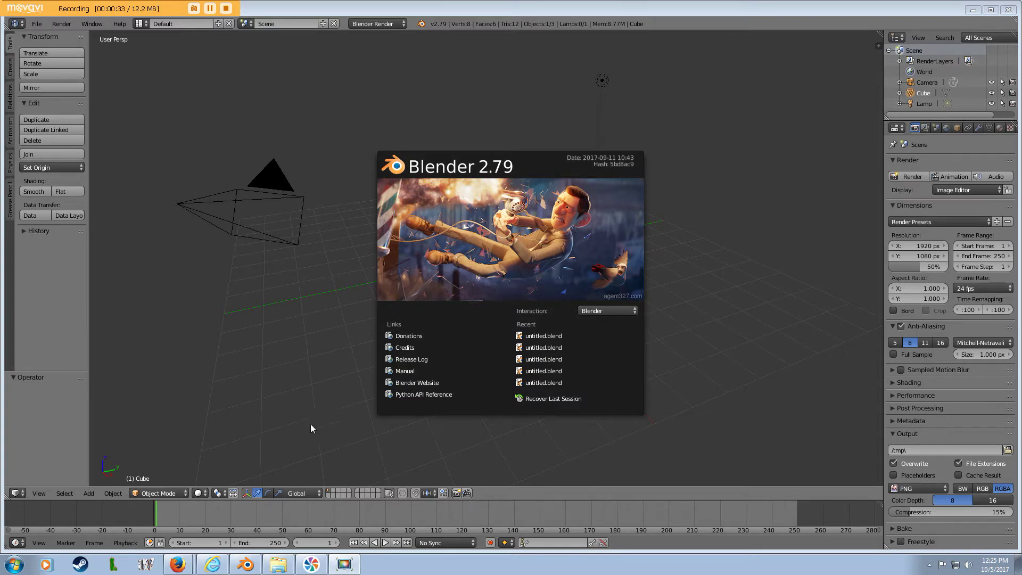
Bring up the Reggie Lewis folder in Explorer, then switch to the Cyberface ID List forum page in Firefox
left_click(274, 568)
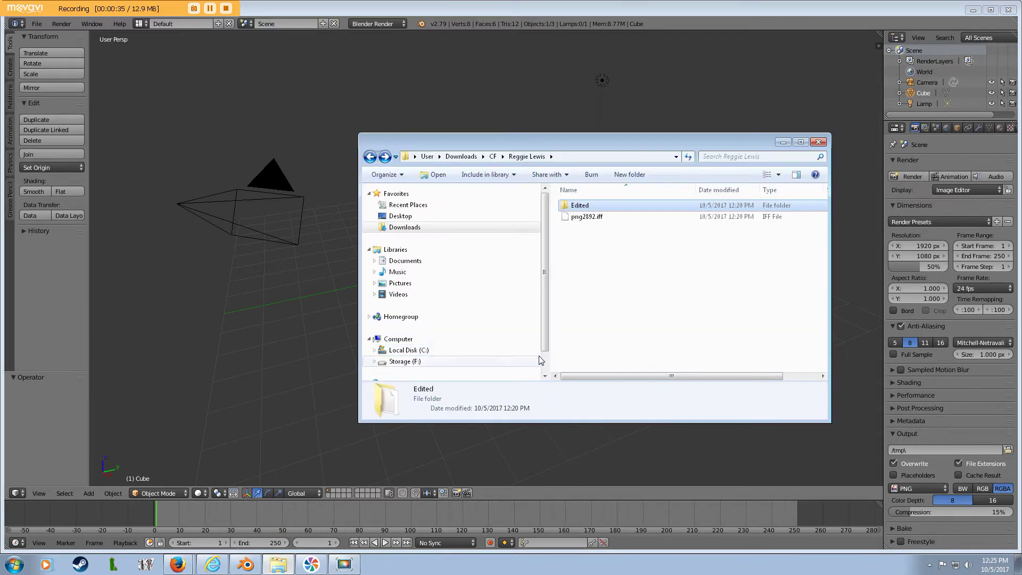
left_click(629, 290)
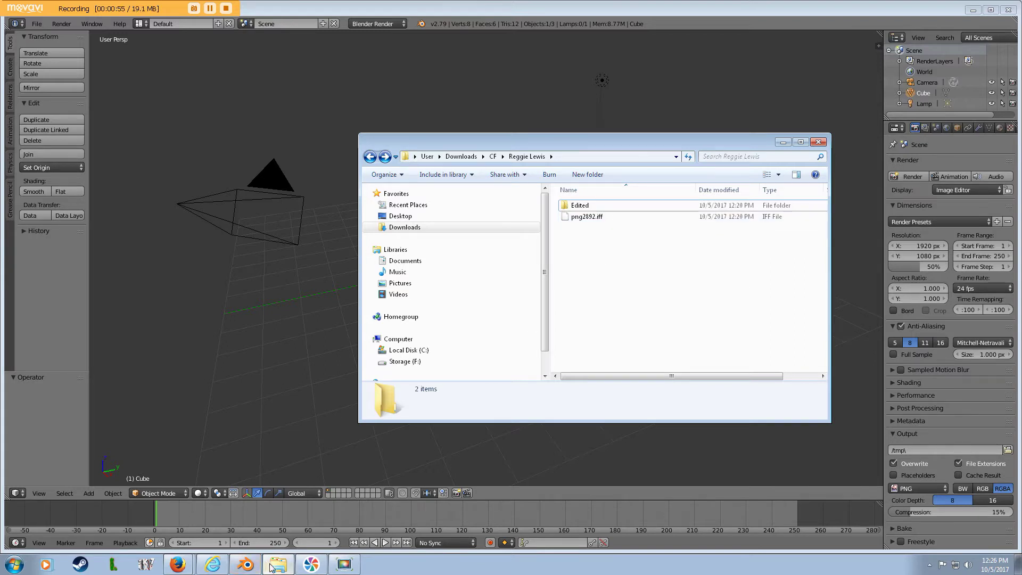
mouse_move(272, 567)
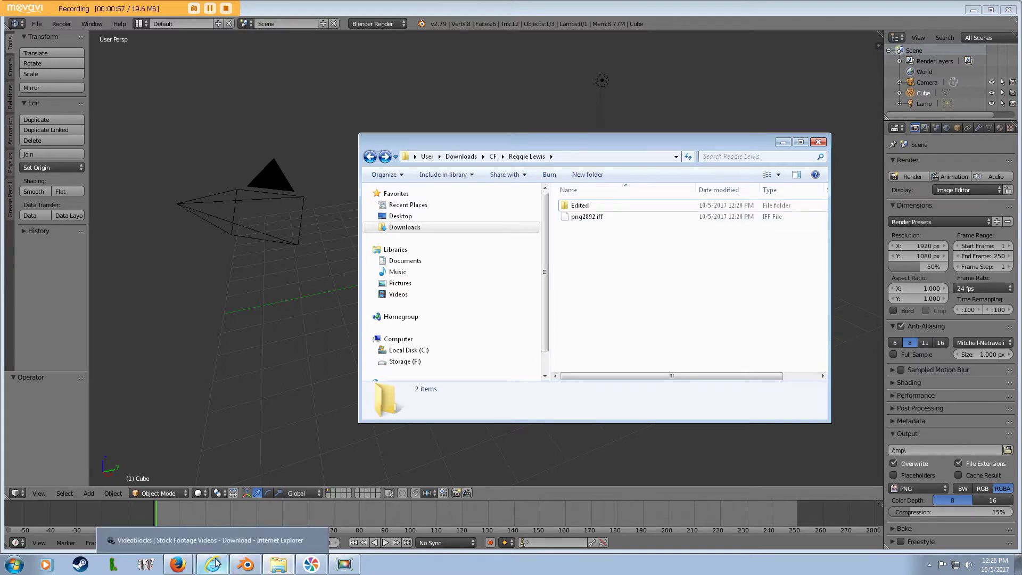
left_click(177, 563)
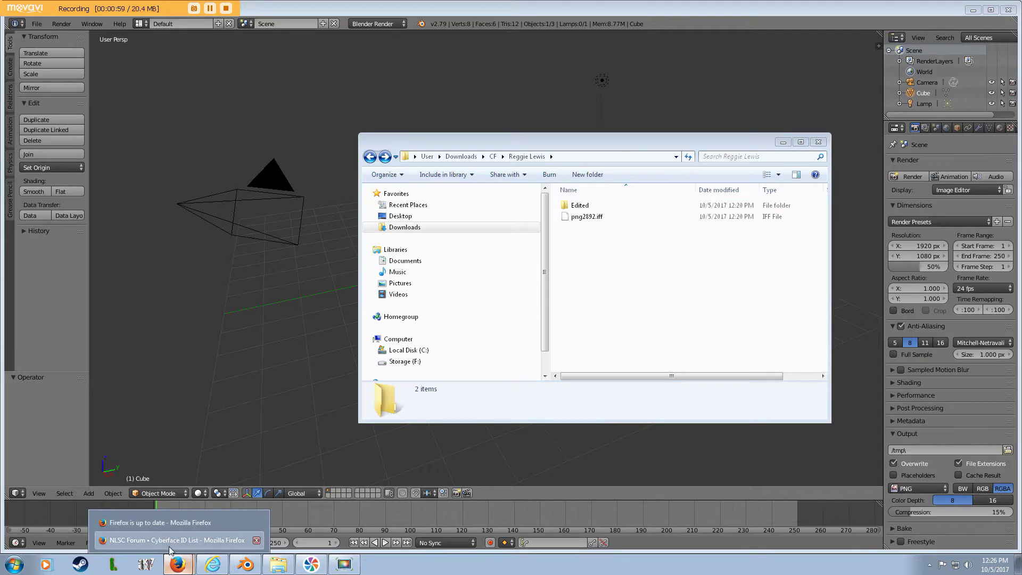
left_click(182, 543)
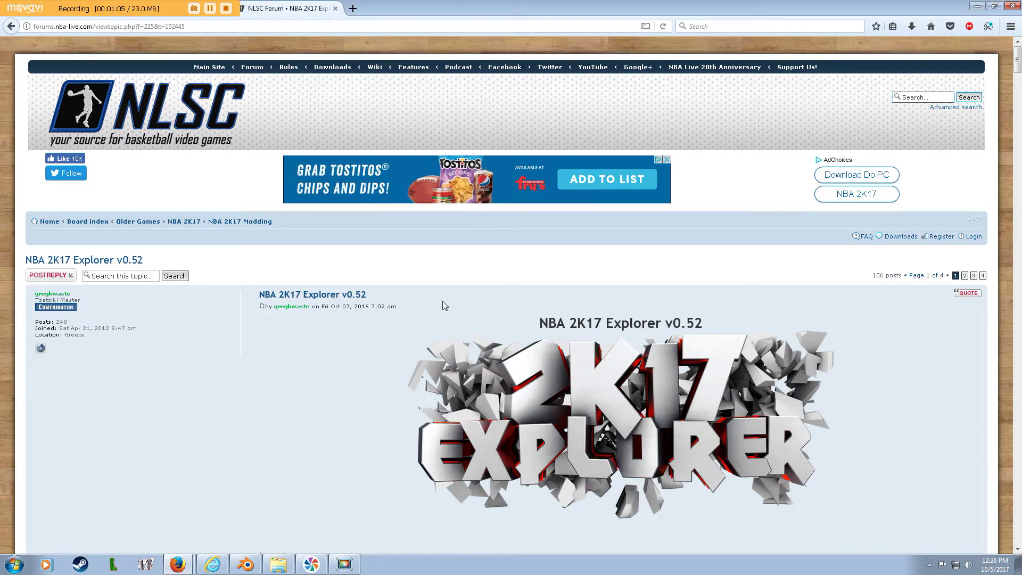
Switch Firefox to the NBA 2K17 Blender Importer/Exporter thread, maximized, and scroll to the 3D IE v0.96 download
scroll(445, 305, "down", 2)
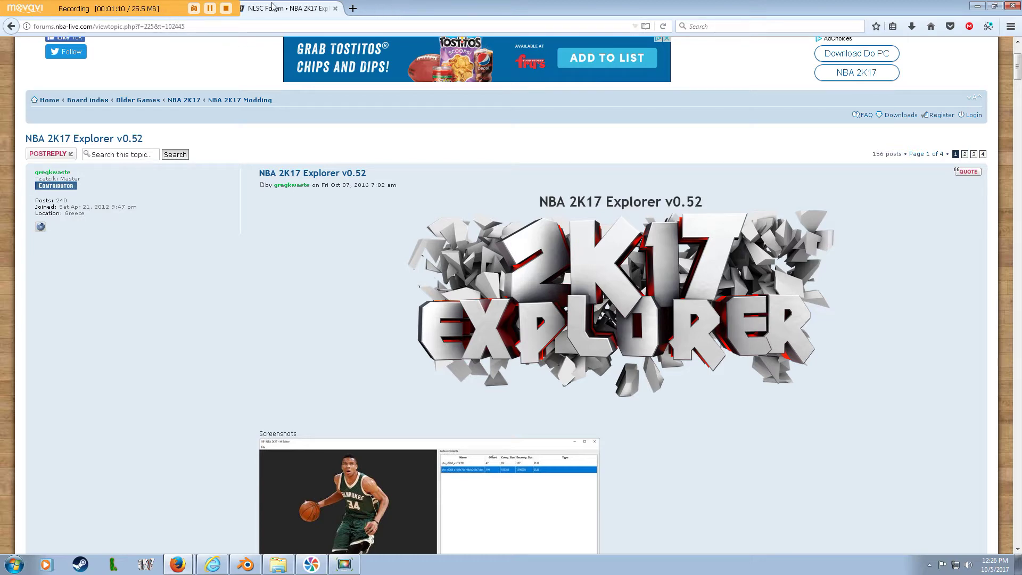
left_click_drag(383, 7, 352, 53)
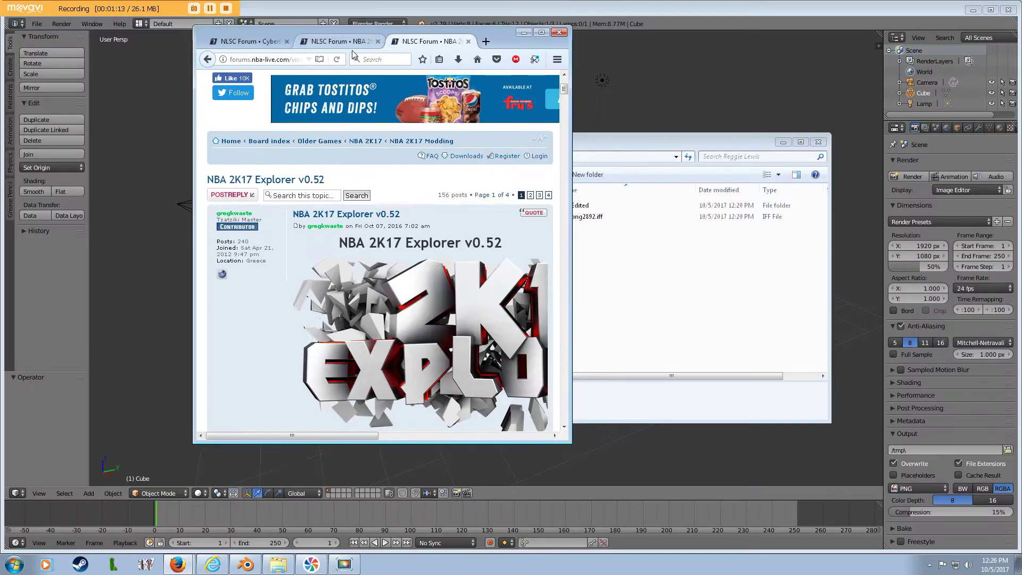
left_click(341, 41)
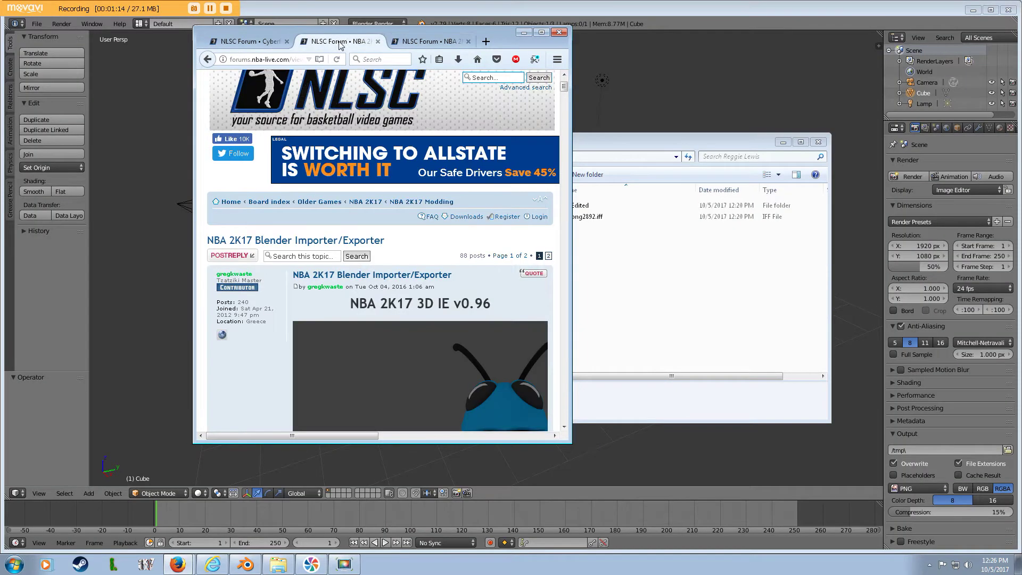
left_click(535, 36)
scroll(363, 304, "down", 2)
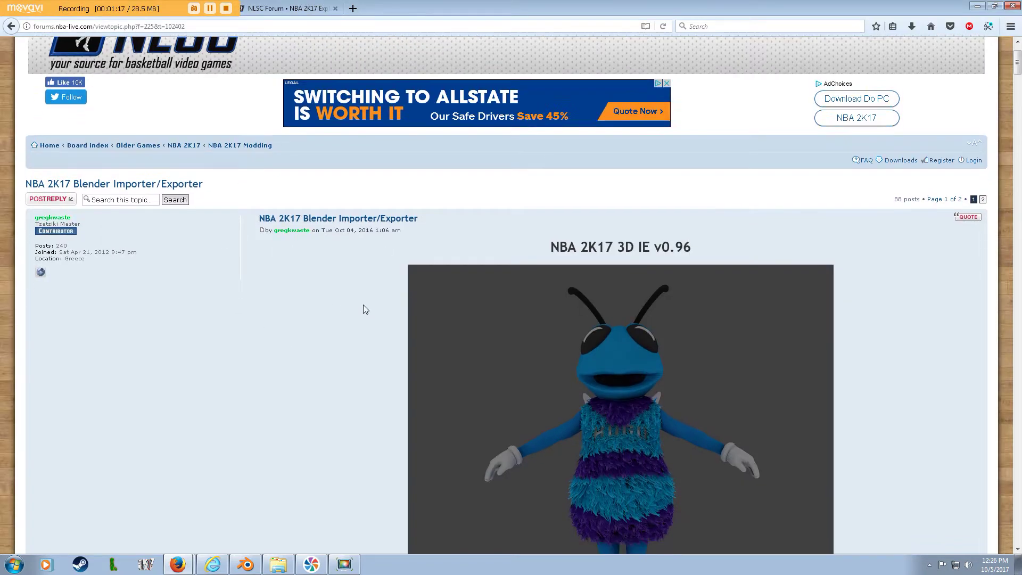
scroll(363, 305, "down", 4)
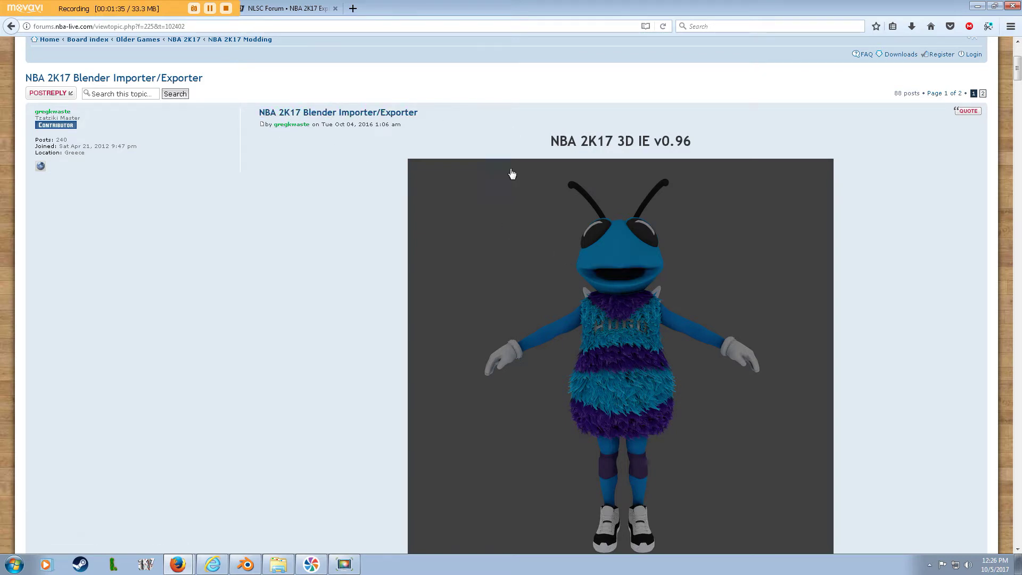
scroll(595, 208, "down", 2)
scroll(595, 208, "down", 4)
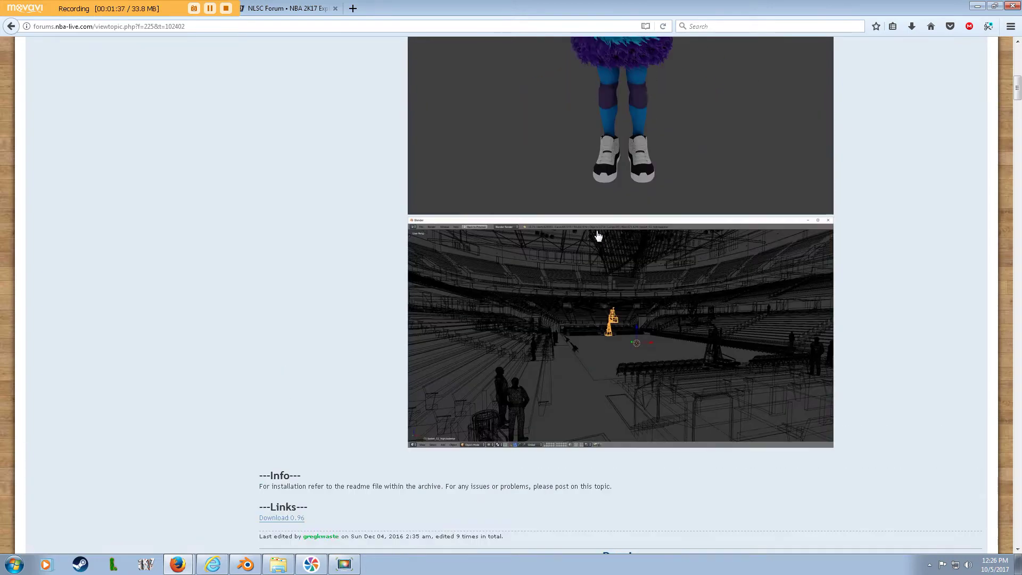
scroll(595, 213, "up", 9)
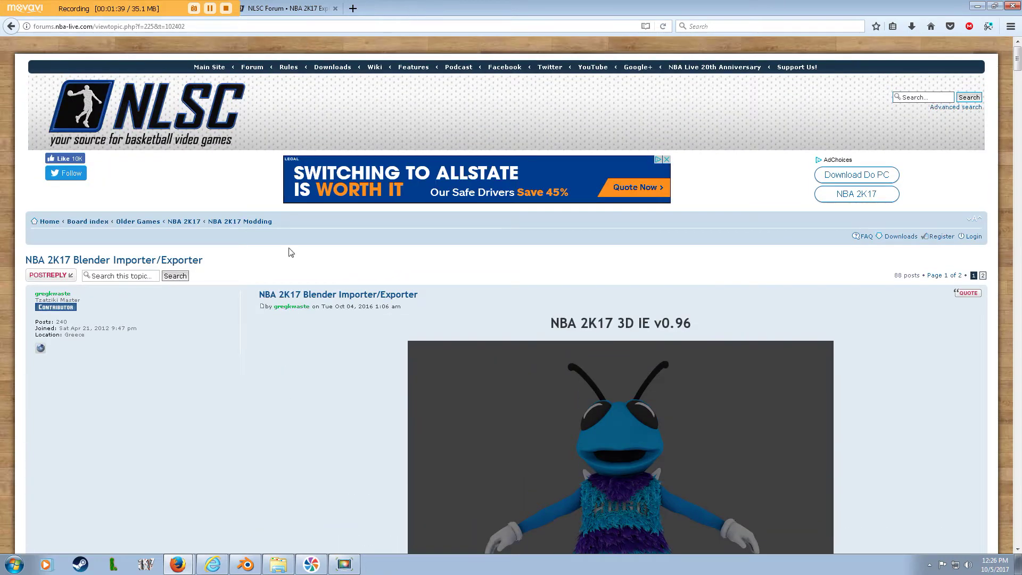
mouse_move(243, 567)
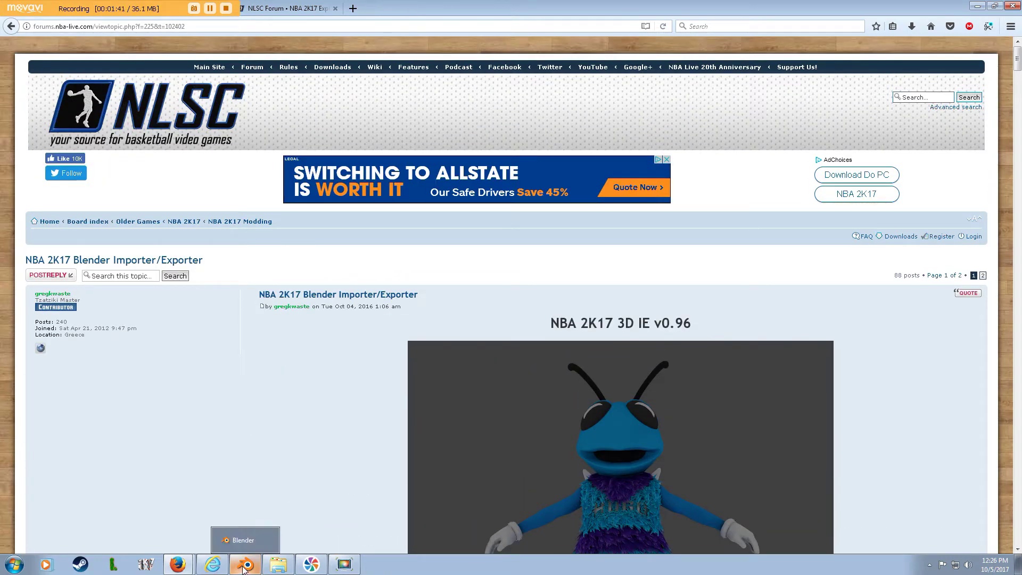
left_click(244, 567)
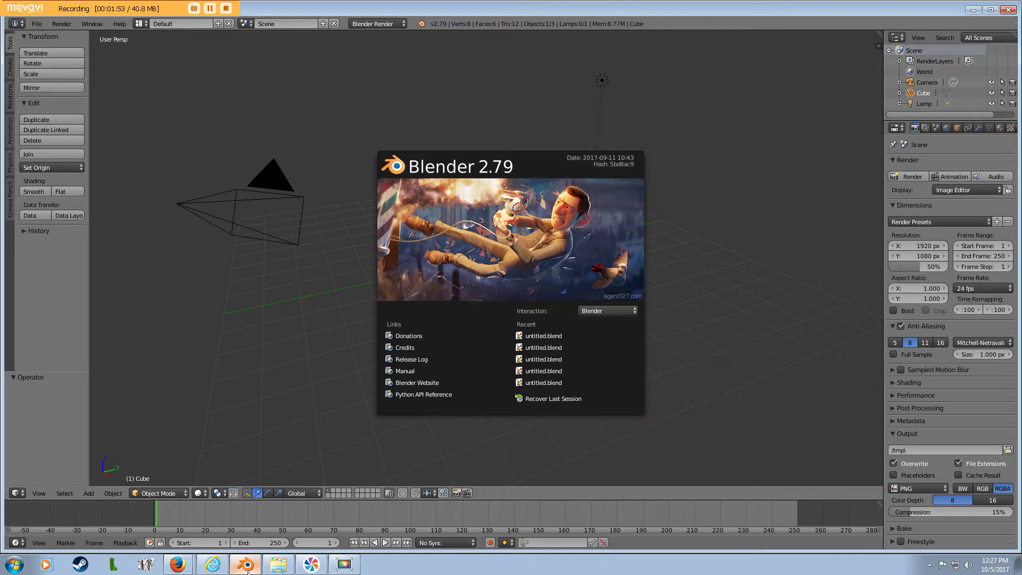
left_click(247, 568)
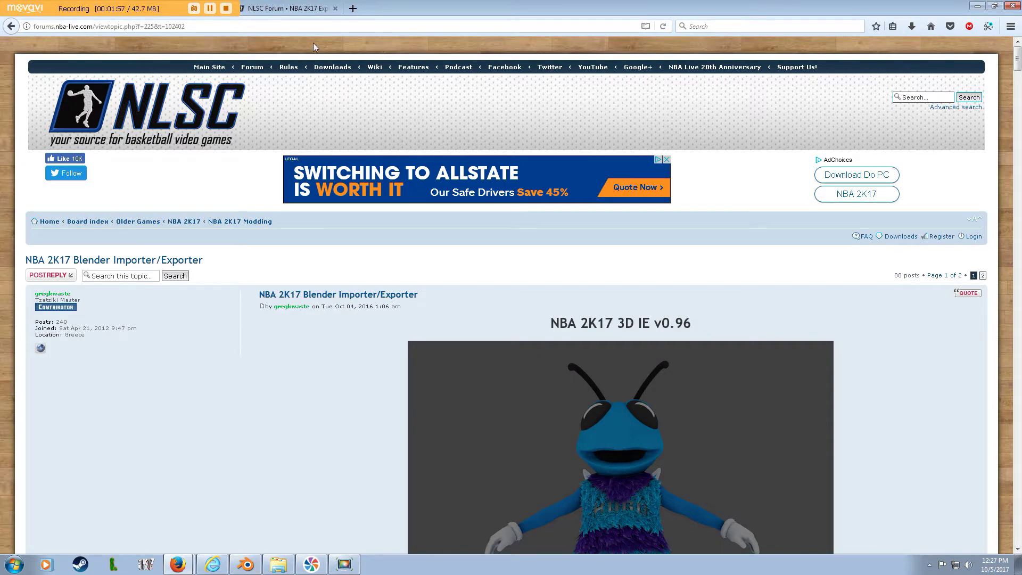
Open png2892.iff as a 7-Zip archive and extract hihead.SCNE into the Reggie Lewis folder
left_click(278, 564)
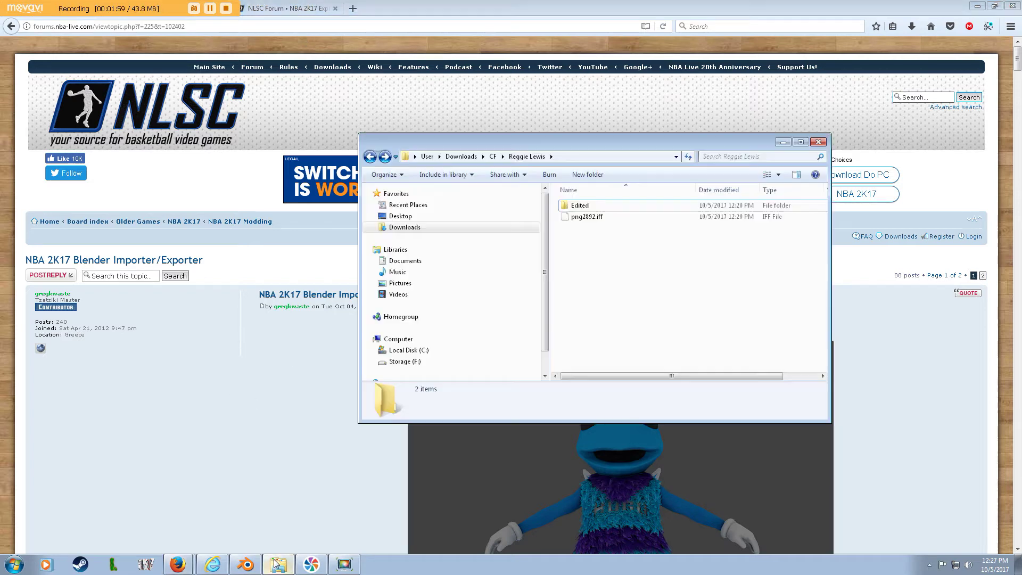
left_click_drag(621, 143, 502, 214)
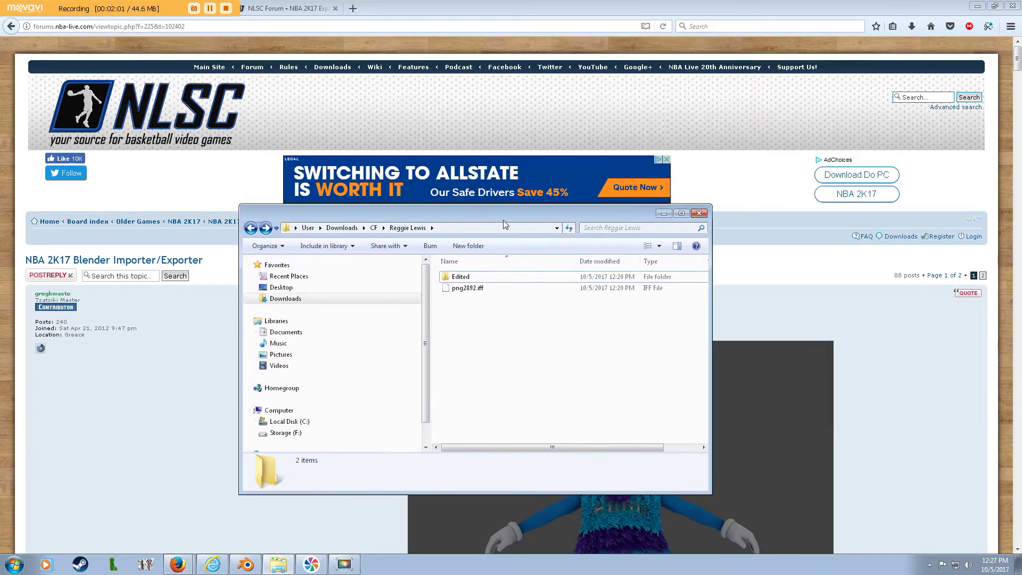
right_click(466, 290)
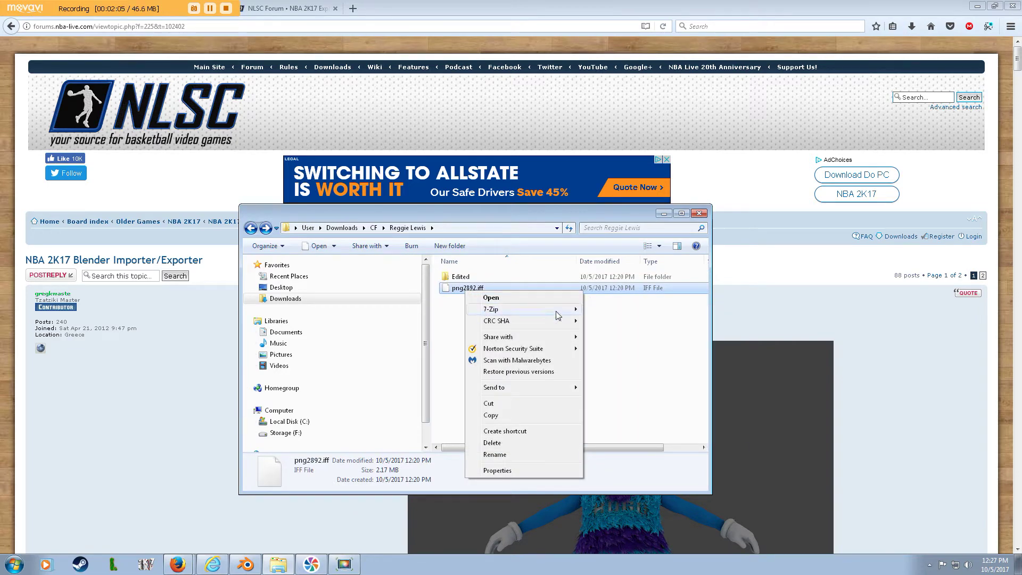
mouse_move(554, 309)
left_click(603, 309)
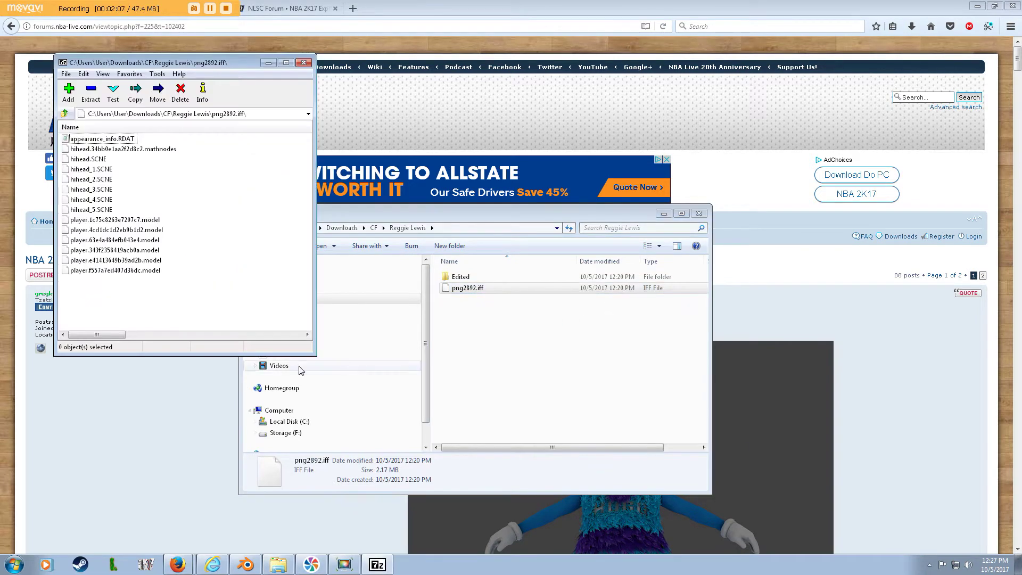
left_click_drag(96, 160, 465, 301)
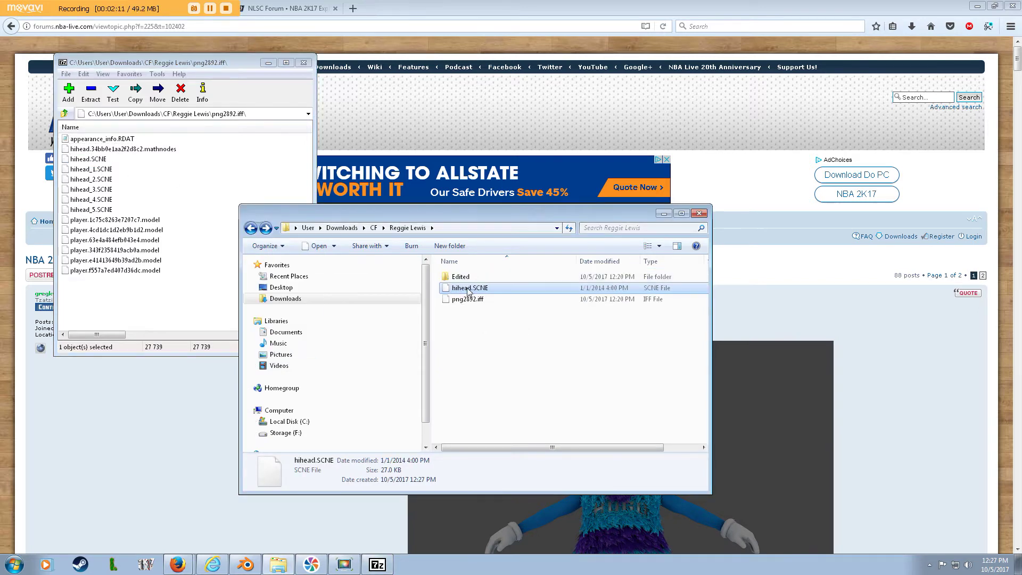
double_click(468, 288)
left_click(440, 312)
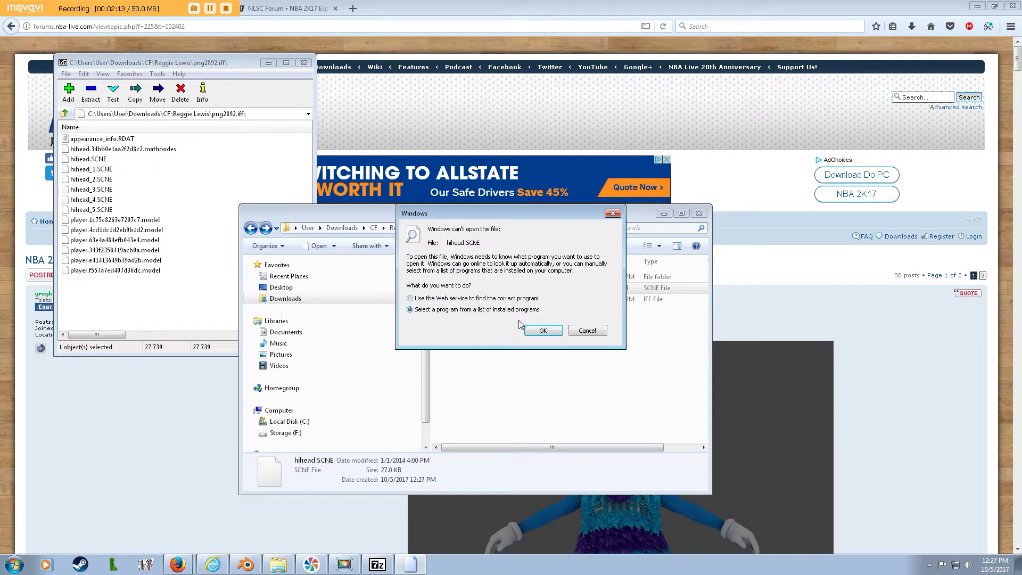
left_click(541, 331)
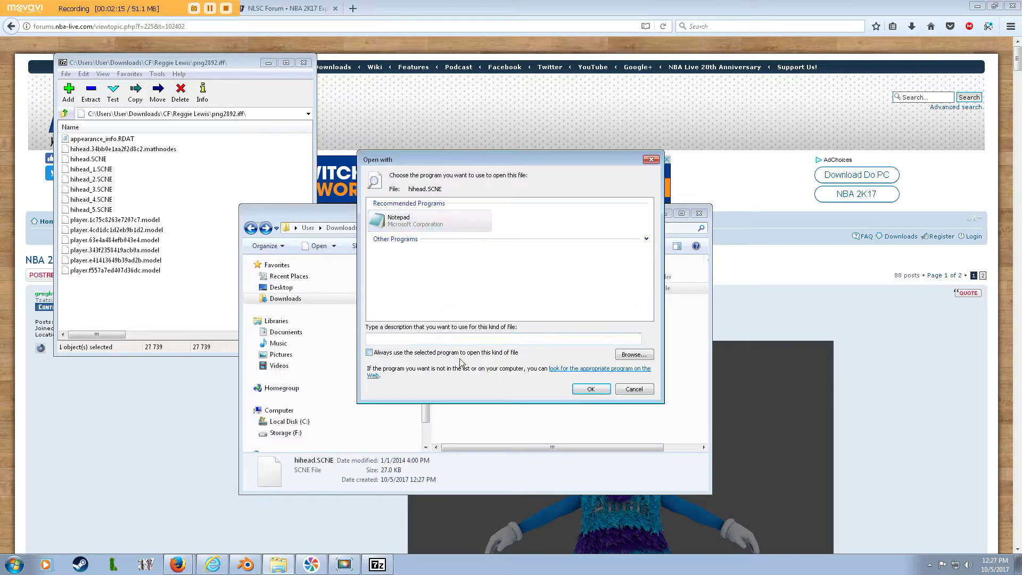
left_click(585, 389)
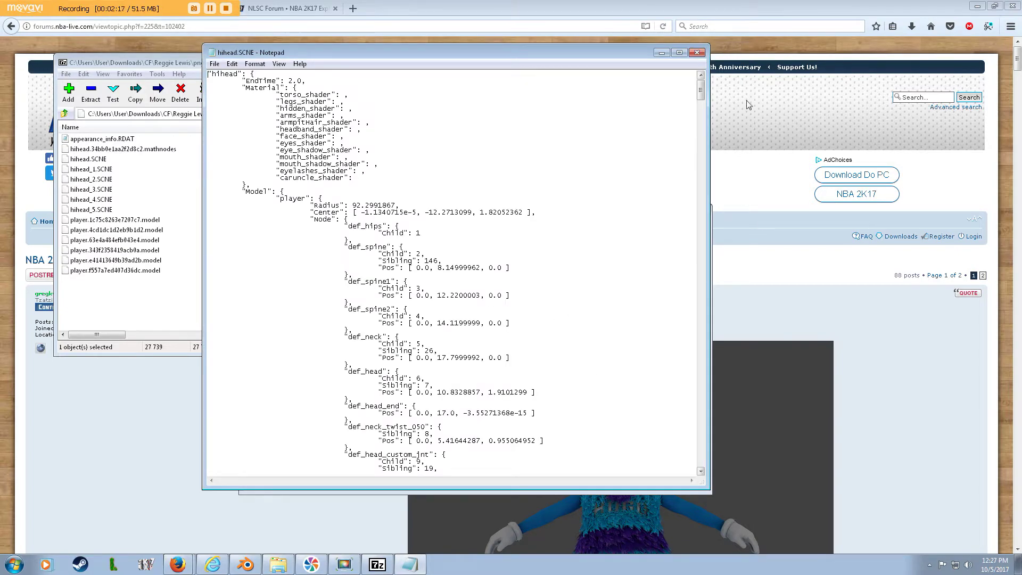
left_click_drag(701, 91, 647, 464)
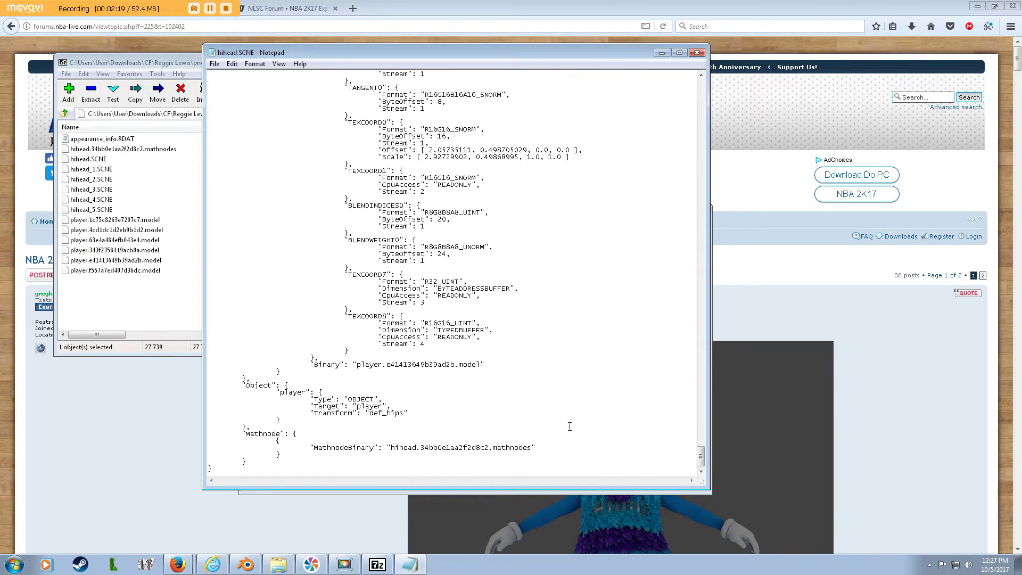
left_click_drag(455, 364, 426, 364)
left_click(459, 366)
left_click(697, 52)
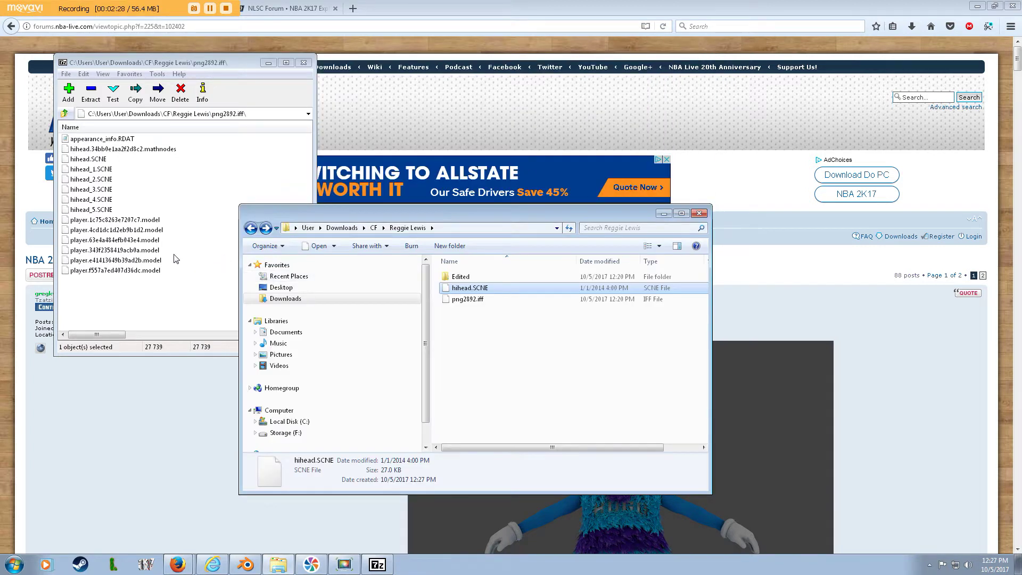
Extract player.e41413649b39ad2b.model into the Reggie Lewis folder, close 7-Zip, and check the Edited folder
left_click(124, 262)
left_click_drag(124, 261, 480, 344)
left_click(304, 62)
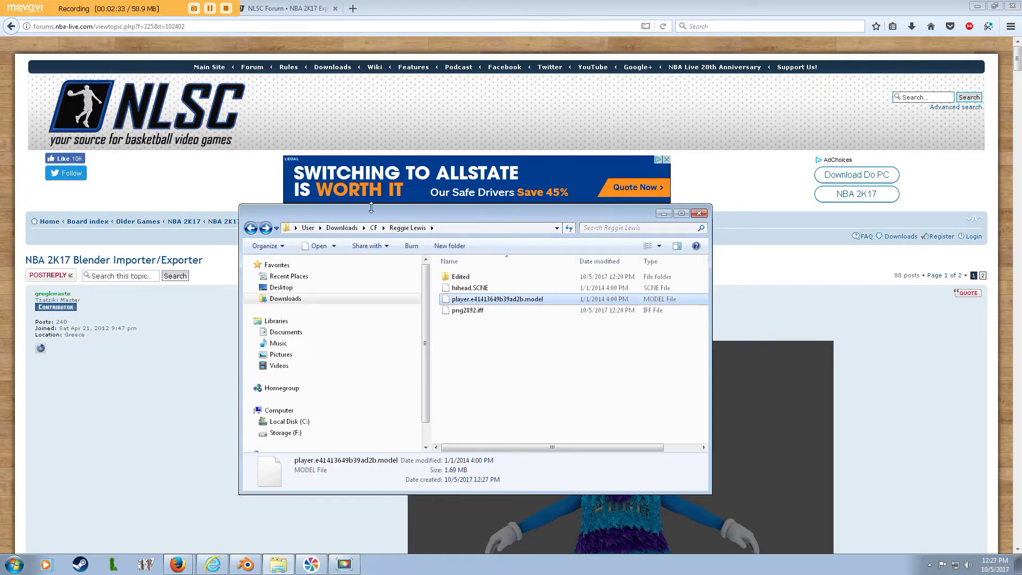
left_click(495, 379)
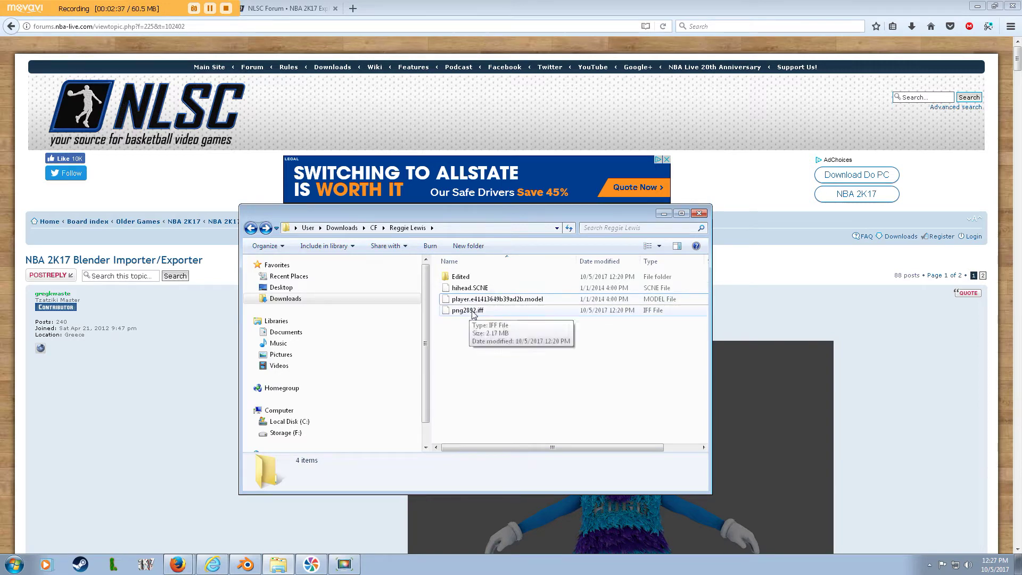
double_click(475, 278)
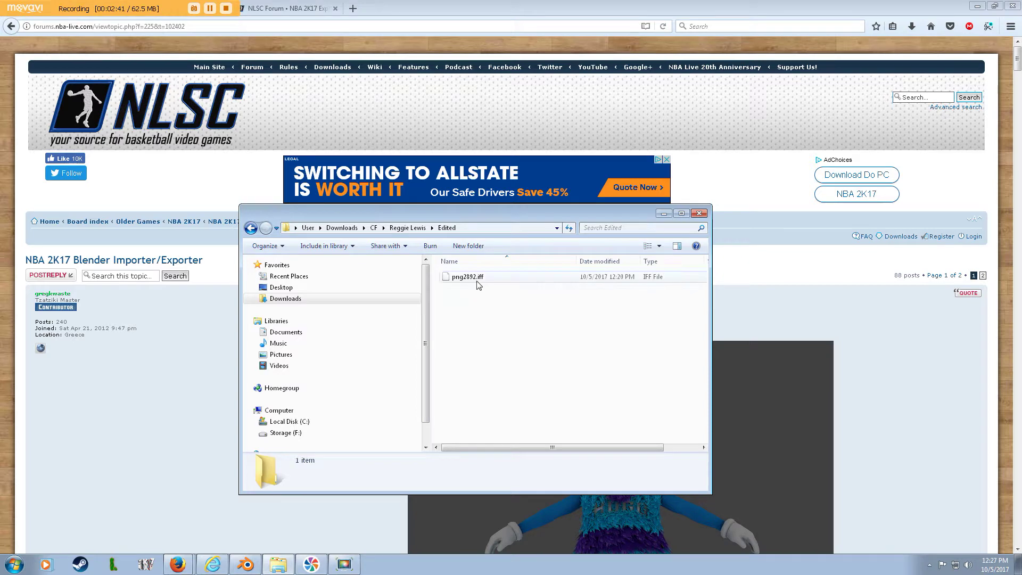
left_click(251, 229)
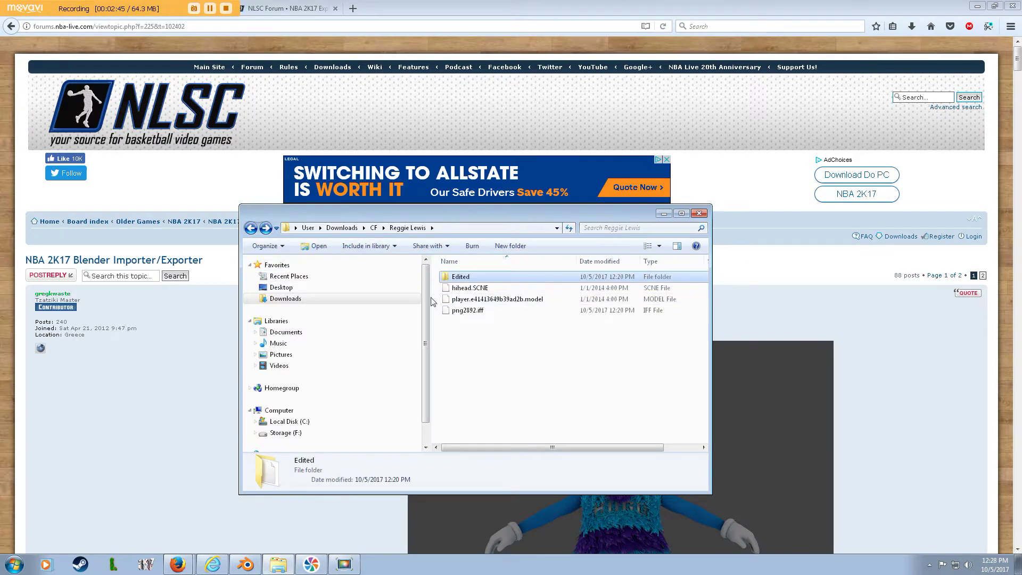
Go back up to the CF folder and open its Stock folder
left_click(507, 349)
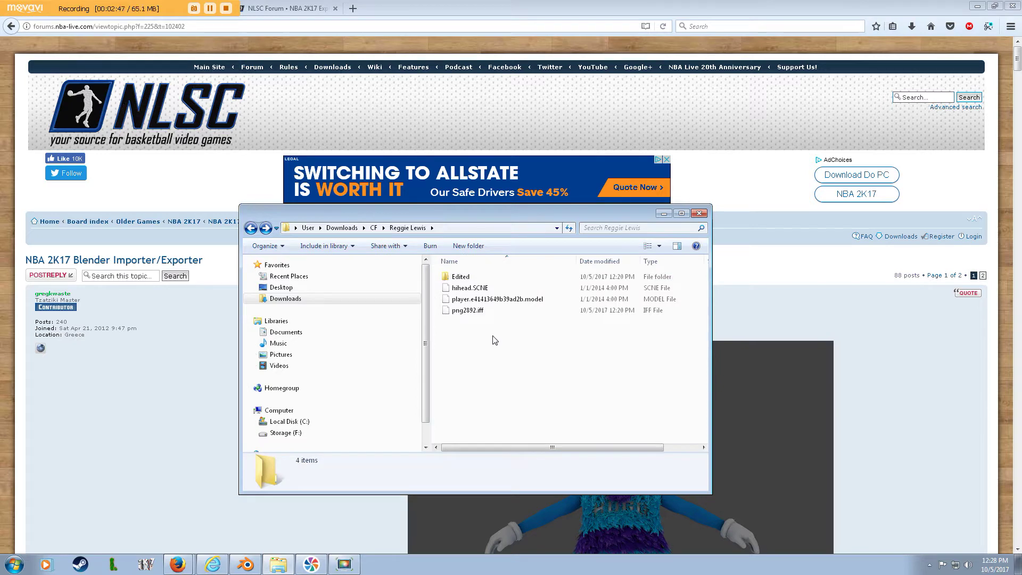
left_click(376, 227)
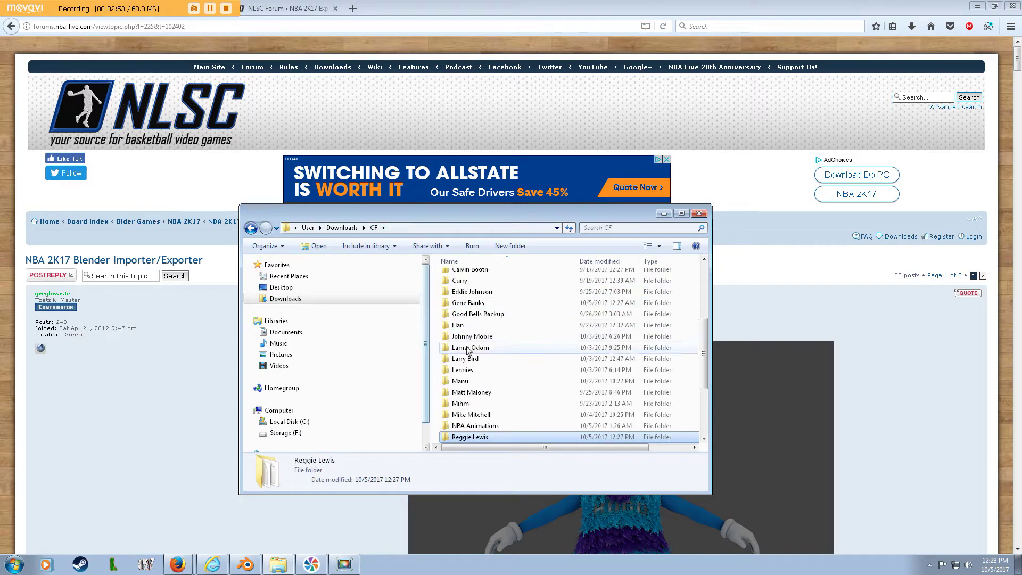
scroll(479, 366, "down", 1)
scroll(479, 366, "down", 1)
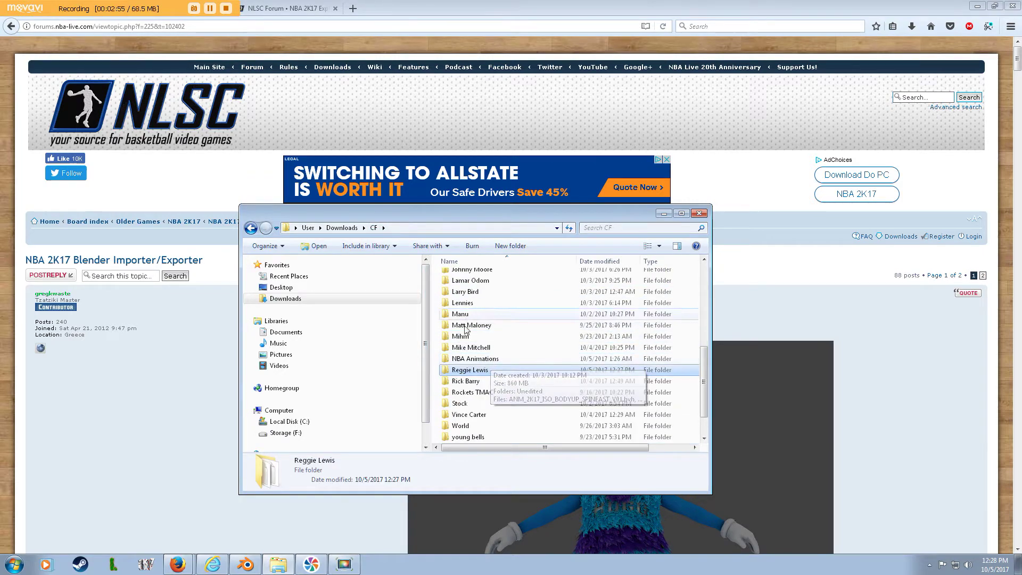
double_click(482, 405)
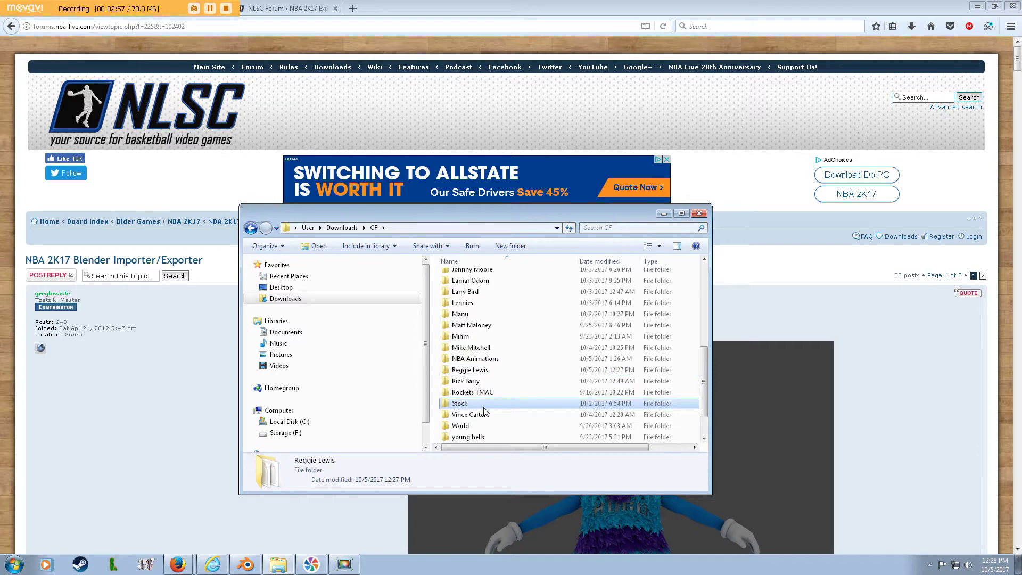
scroll(493, 380, "down", 7)
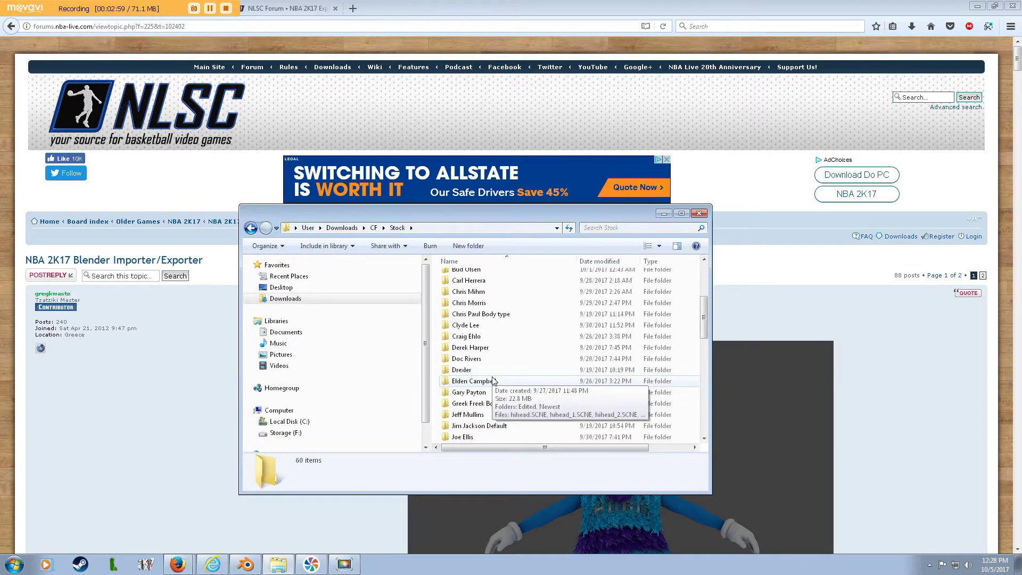
scroll(493, 380, "up", 1)
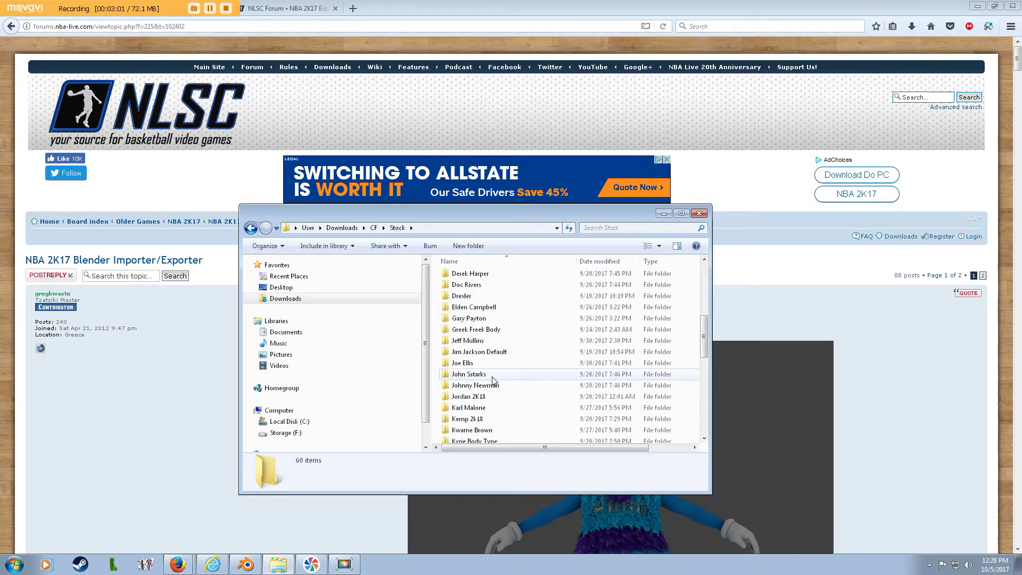
scroll(490, 383, "down", 2)
scroll(489, 396, "up", 2)
scroll(489, 396, "up", 2)
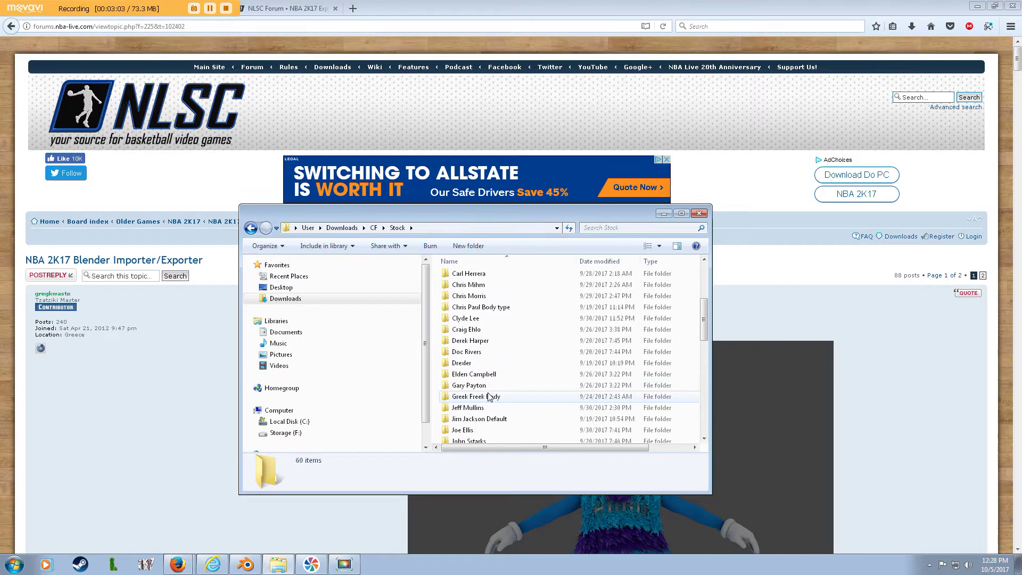
scroll(490, 394, "down", 1)
scroll(490, 394, "down", 7)
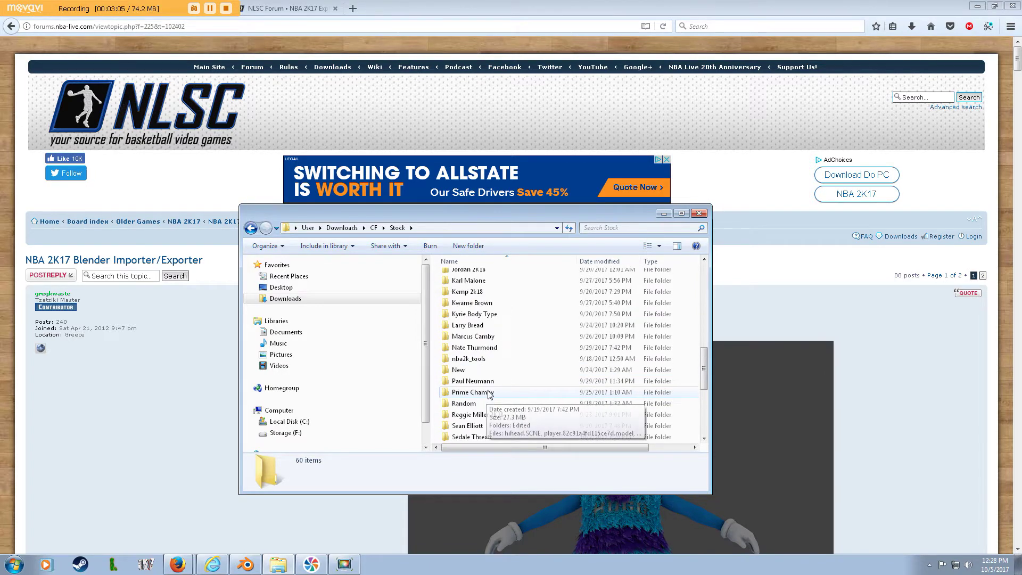
Open New, the player's folder, then Edited > Fixed Body > Edited
double_click(491, 340)
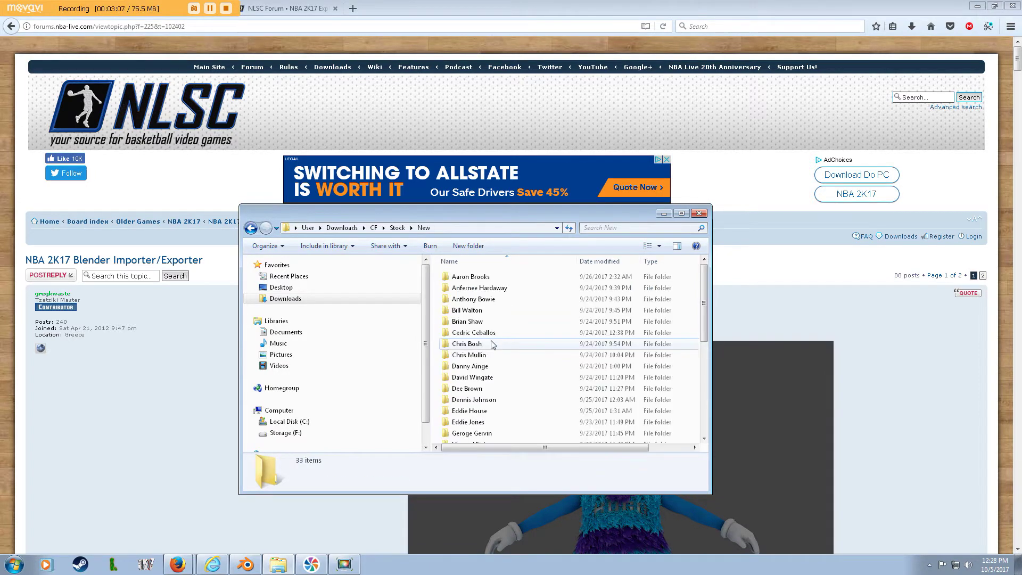
scroll(497, 349, "down", 4)
double_click(499, 349)
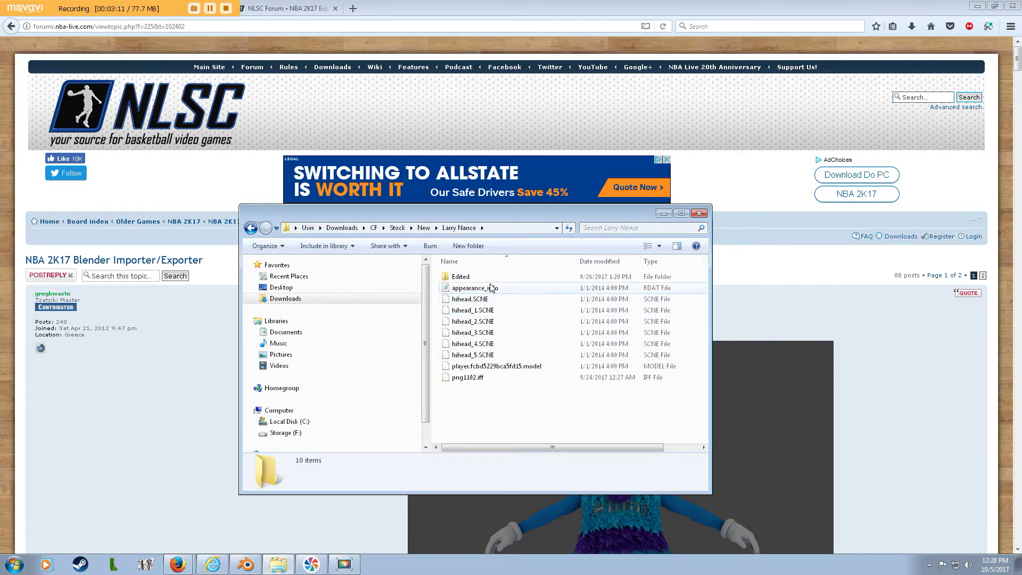
double_click(485, 277)
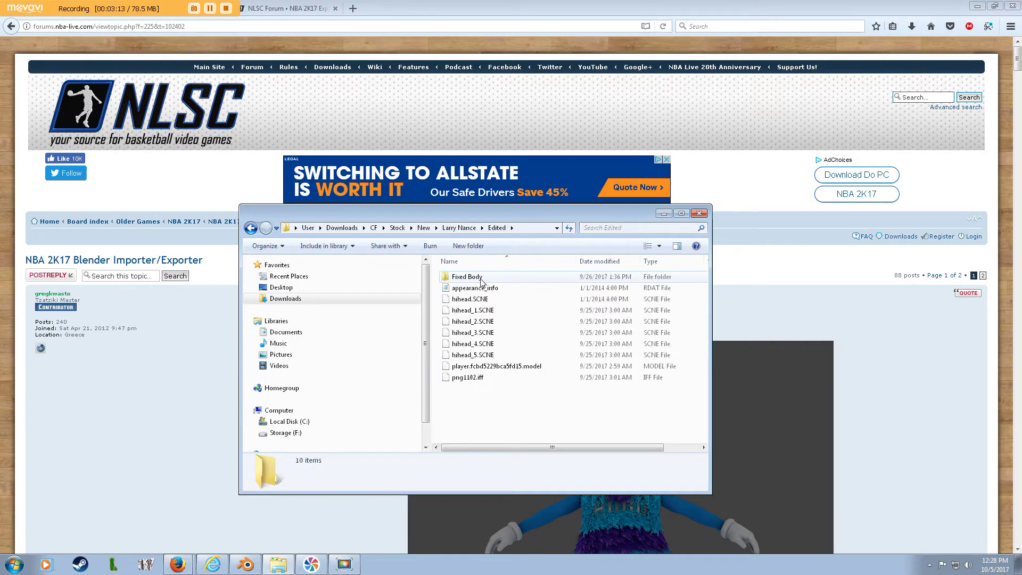
double_click(482, 277)
double_click(480, 277)
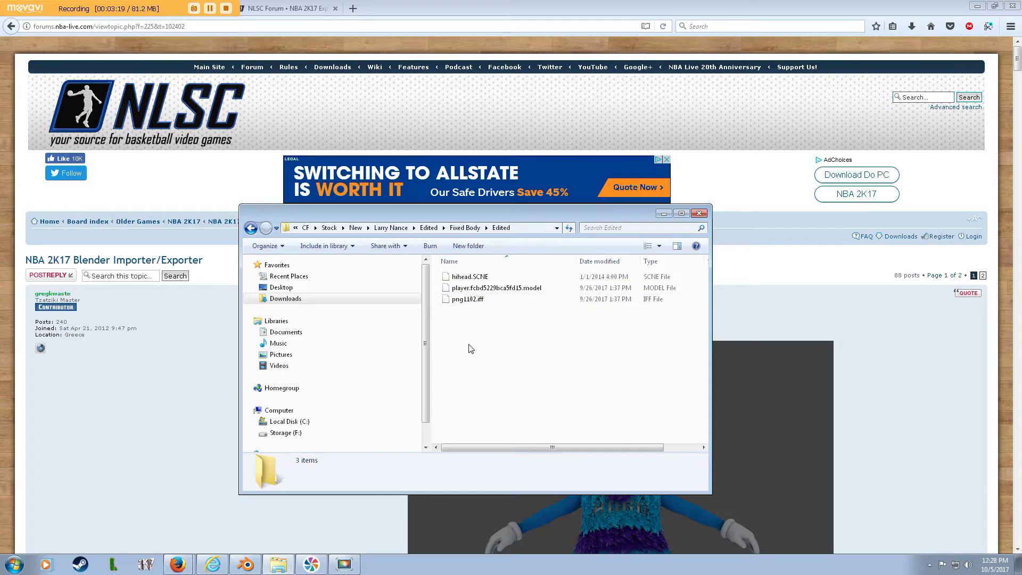
Inspect png1102.iff's details and actions, then minimize Explorer to reveal the forum thread
left_click(487, 308)
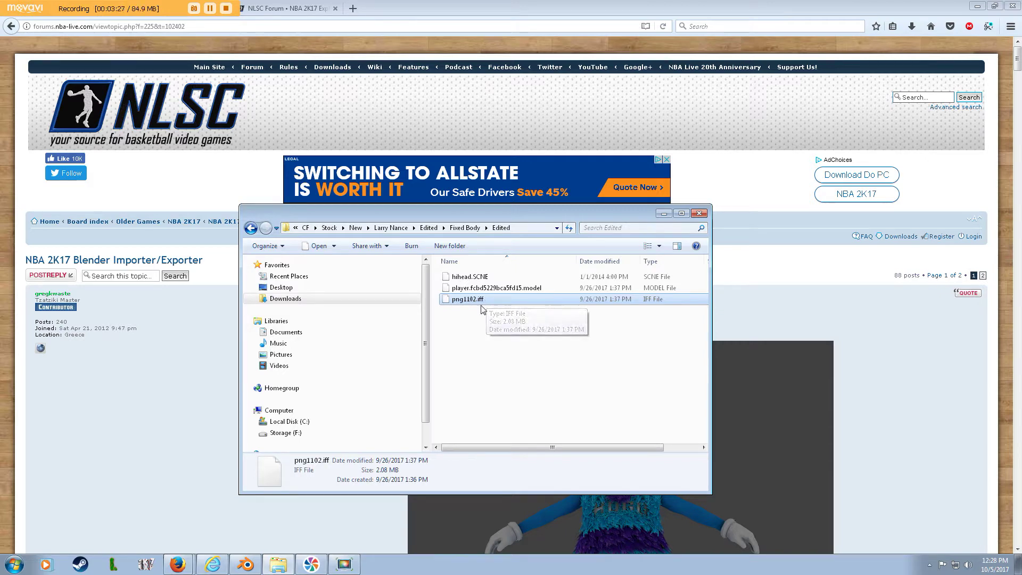
right_click(482, 301)
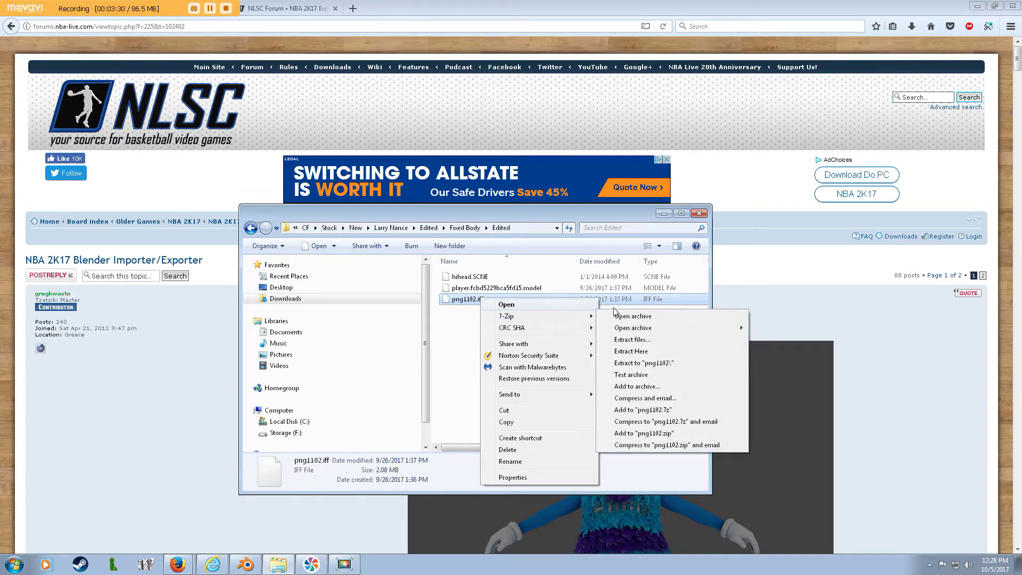
mouse_move(591, 320)
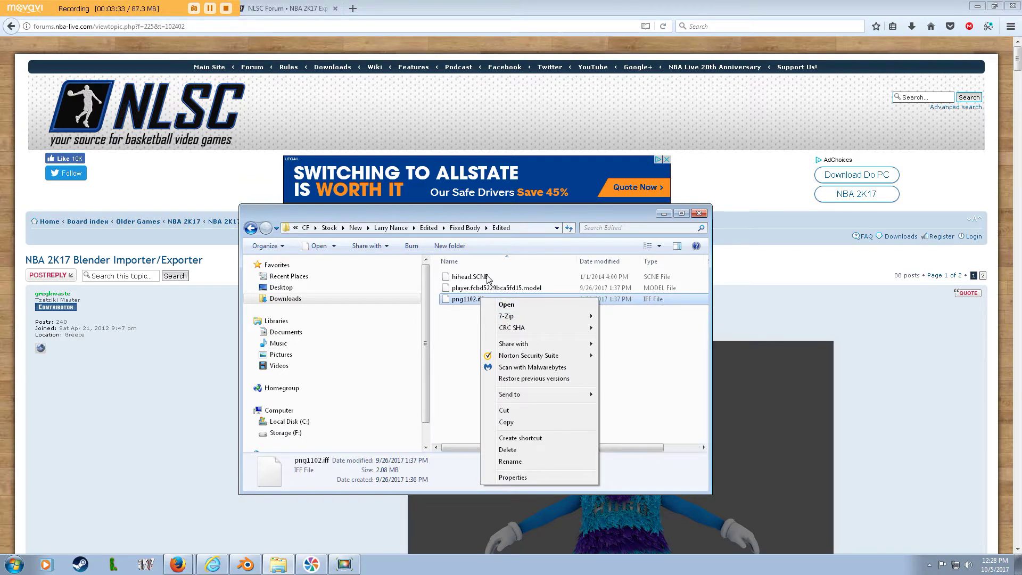
left_click(508, 289)
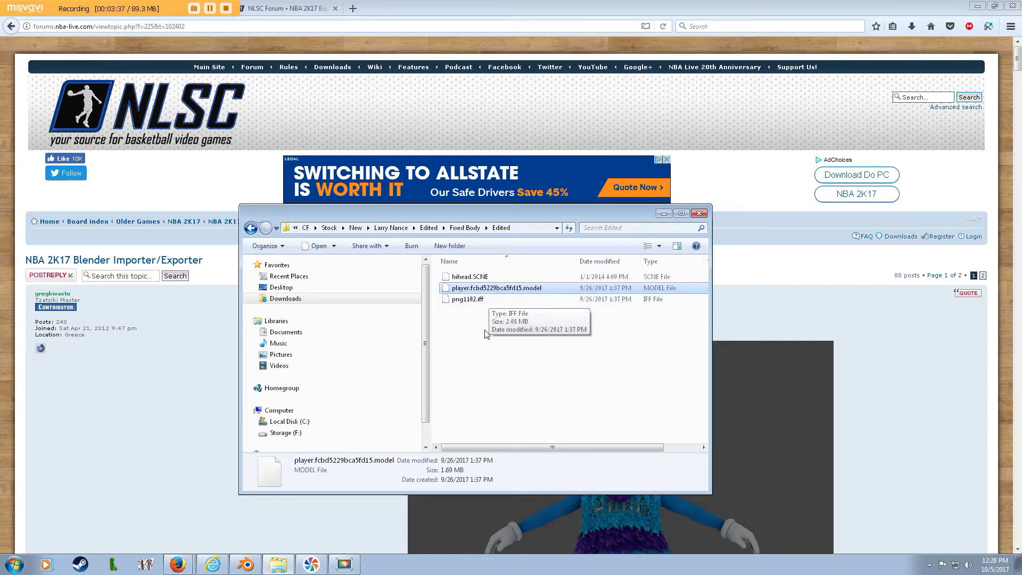
left_click(481, 353)
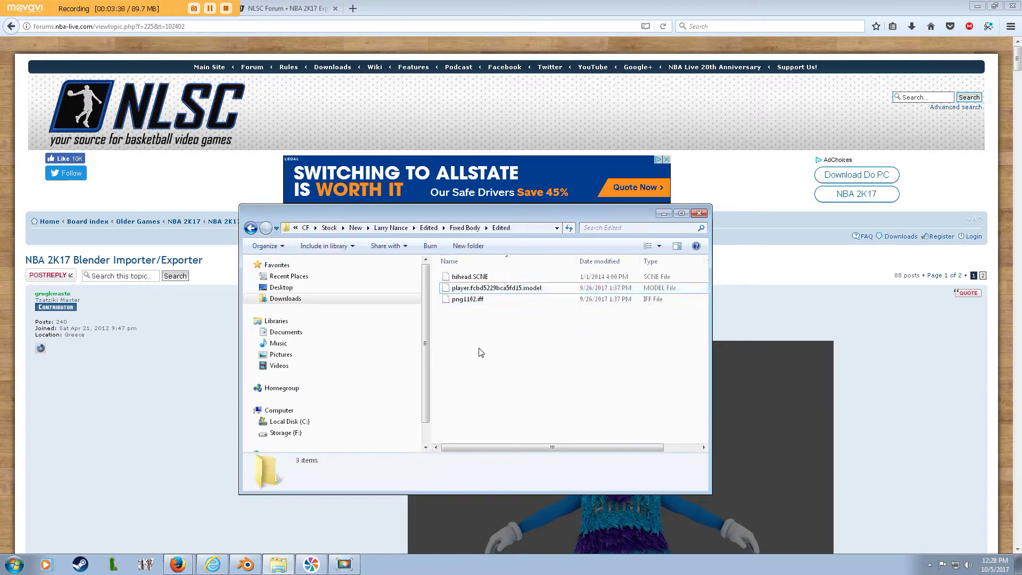
left_click(662, 214)
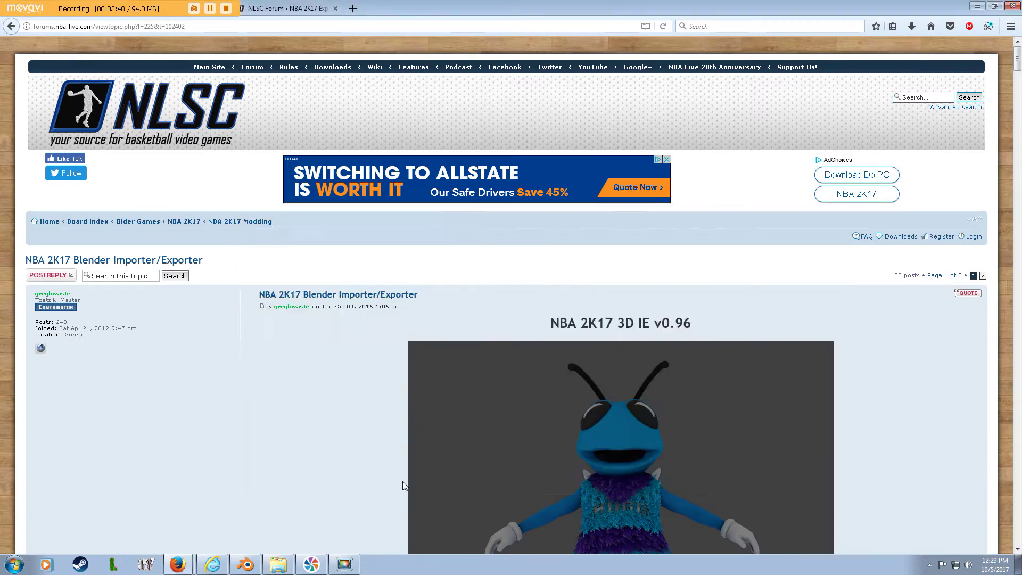
Bring Blender forward, dismiss the splash, and delete the default lamp, cube and camera
left_click(245, 565)
left_click(603, 82)
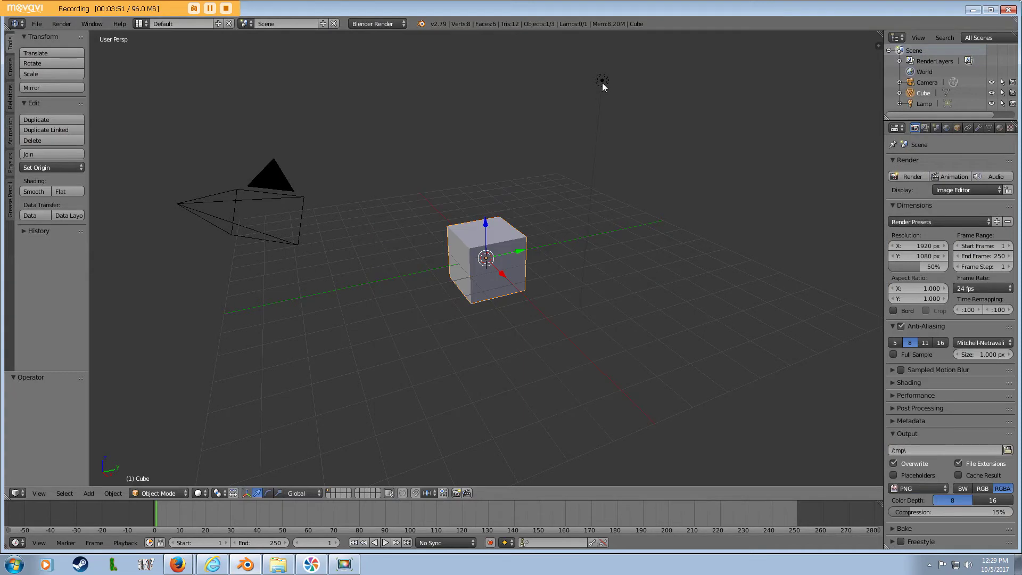
right_click(603, 81)
key("x")
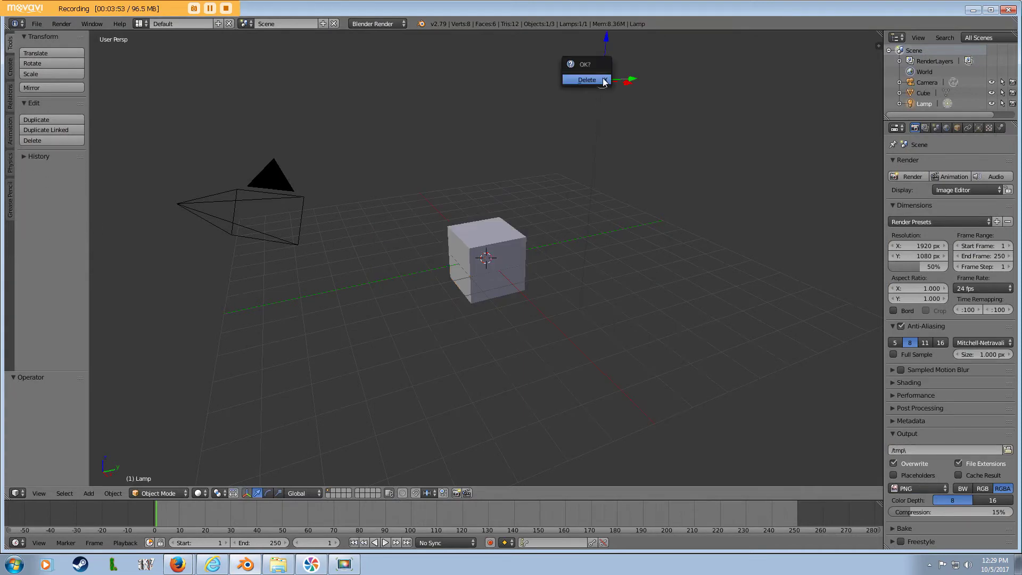
left_click(603, 81)
right_click(489, 236)
key("x")
left_click(489, 238)
right_click(301, 213)
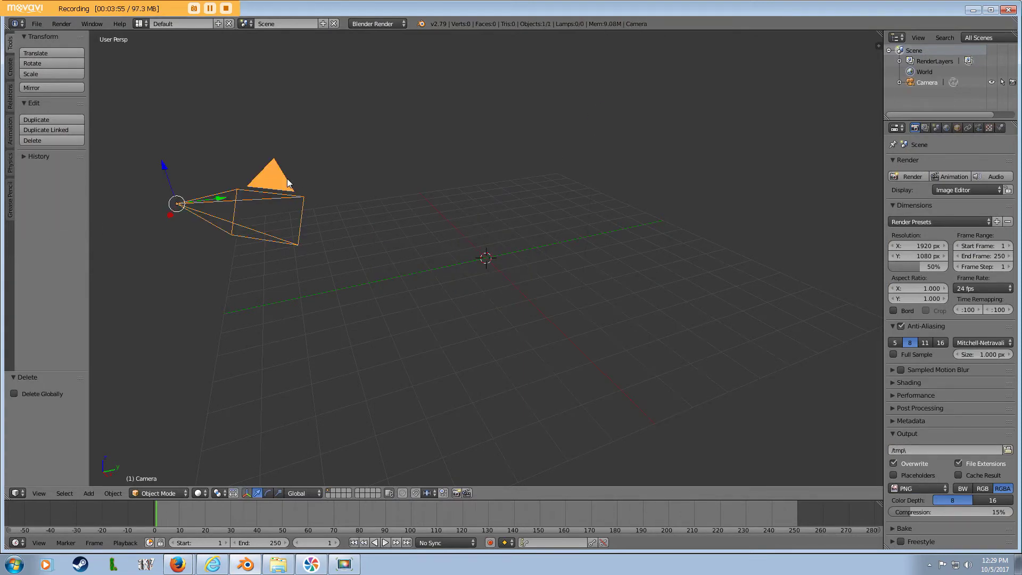
key("x")
left_click(287, 177)
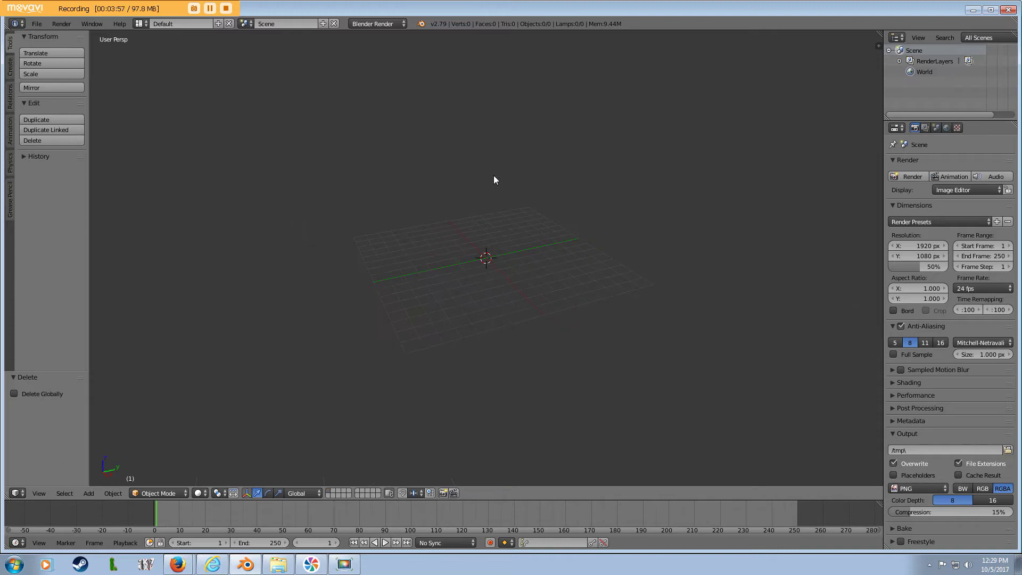
From Scene properties, browse for the NBA2KXX importer's metadata file and navigate into CF\Stock\New
left_click(937, 128)
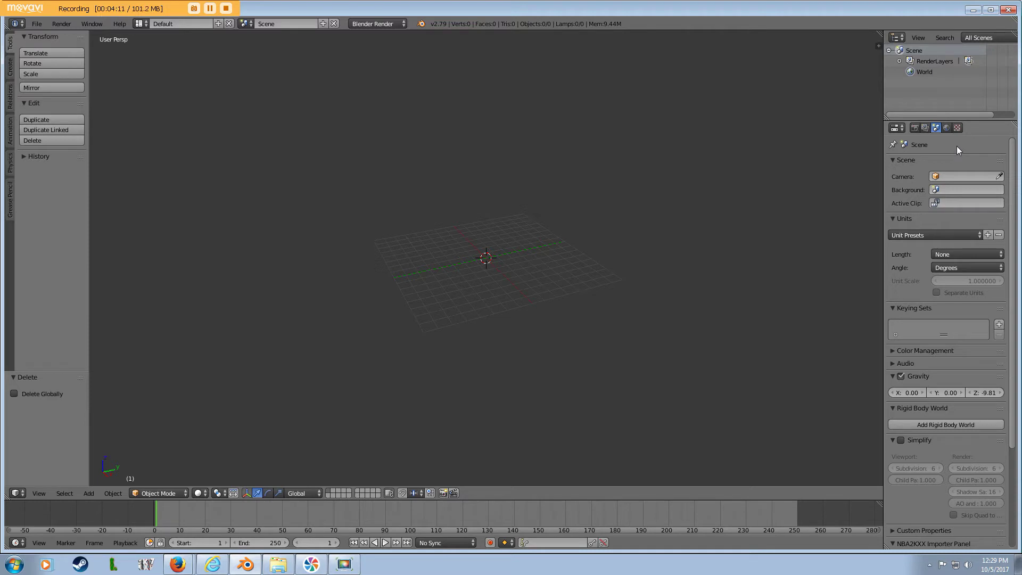
scroll(945, 403, "down", 5)
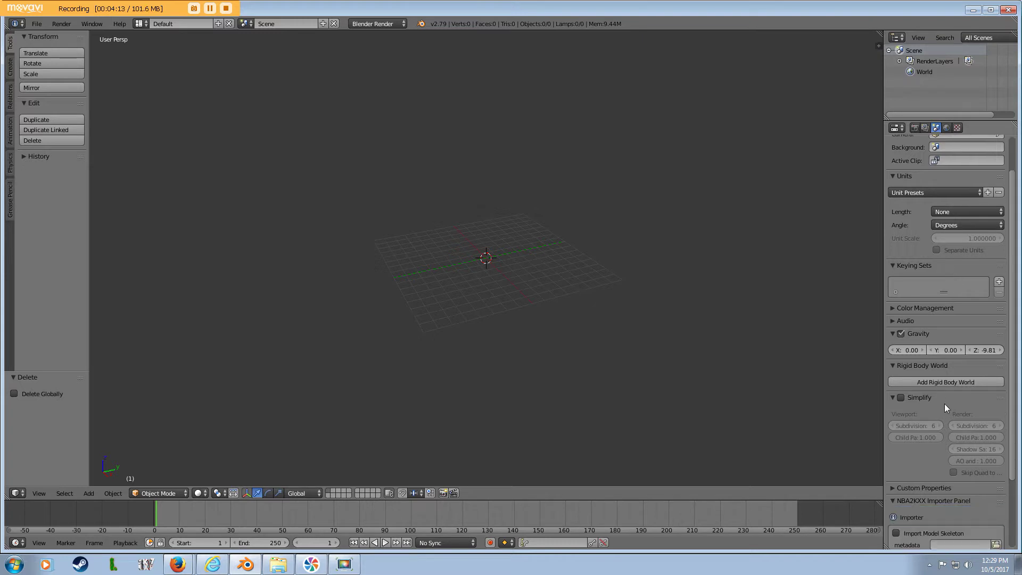
left_click(996, 481)
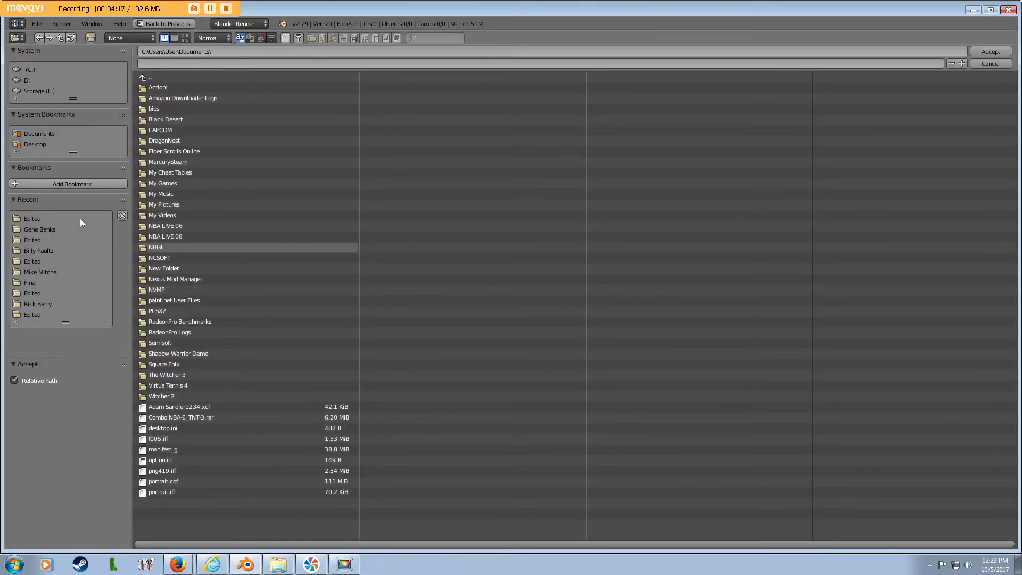
left_click(39, 222)
left_click(144, 77)
left_click(144, 77)
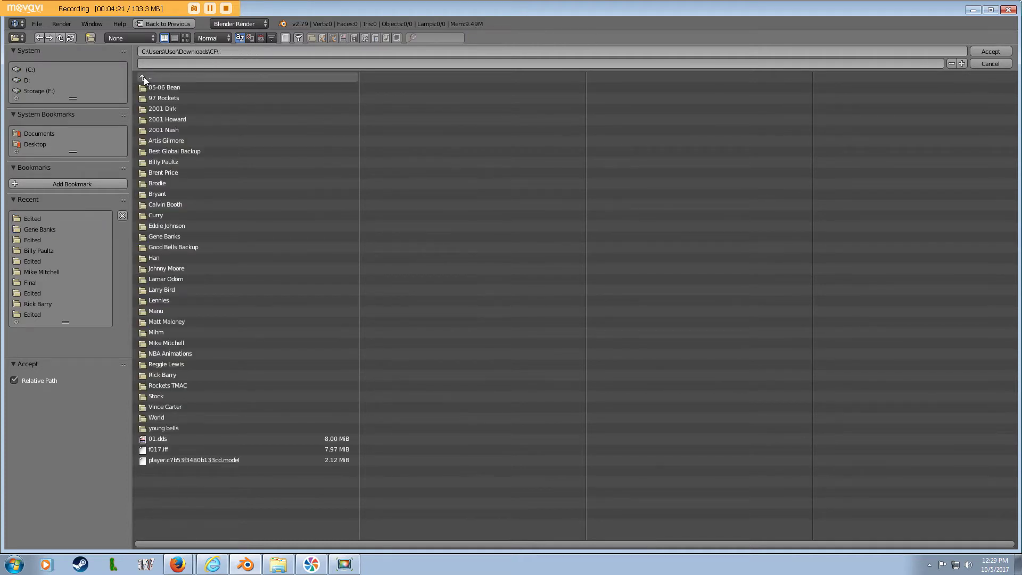
left_click(157, 396)
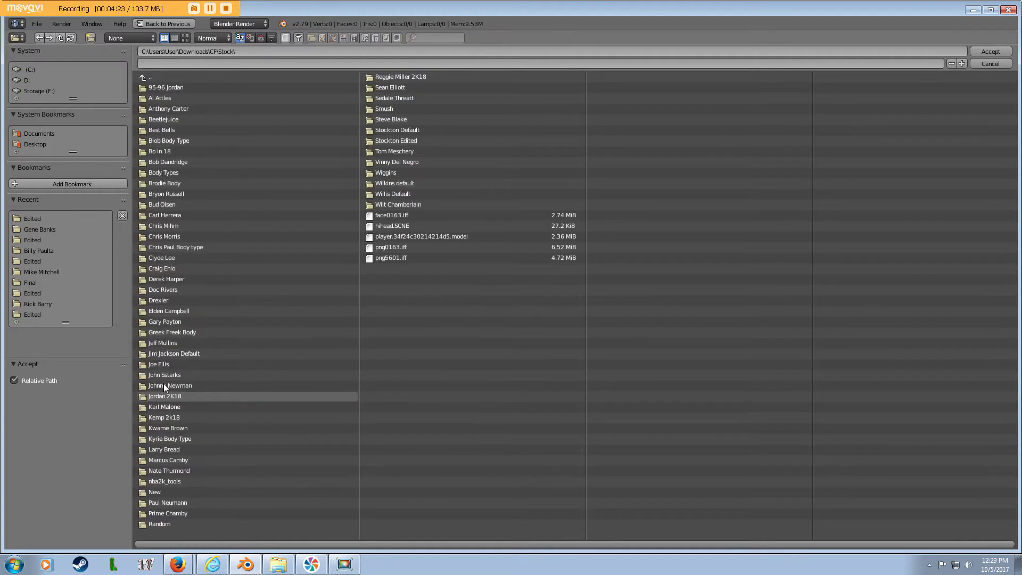
left_click(159, 492)
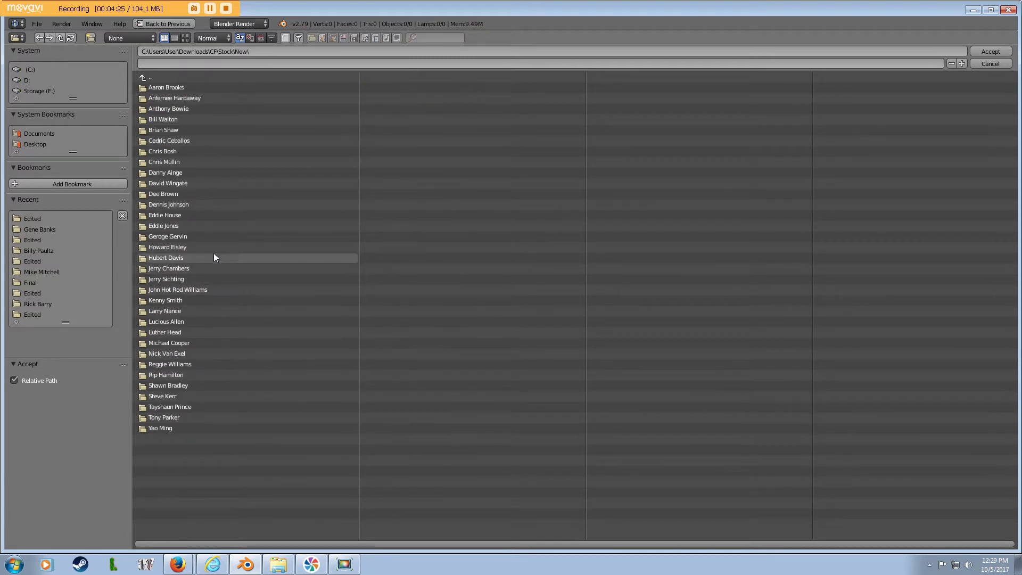
Choose hihead.SCNE from the player's Edited\Fixed Body\Edited folder and import the model
left_click(185, 313)
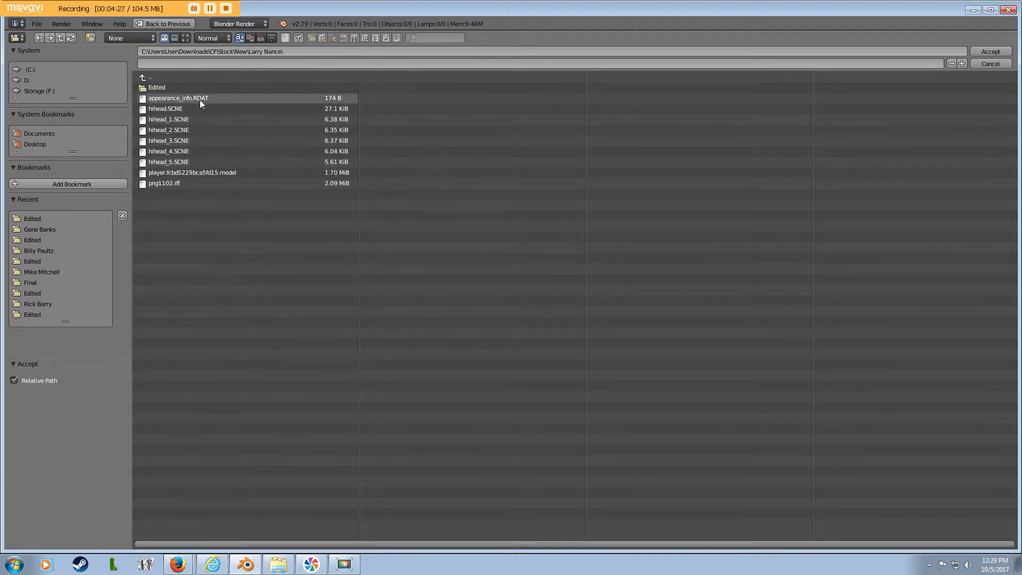
left_click(190, 87)
left_click(189, 87)
left_click(190, 87)
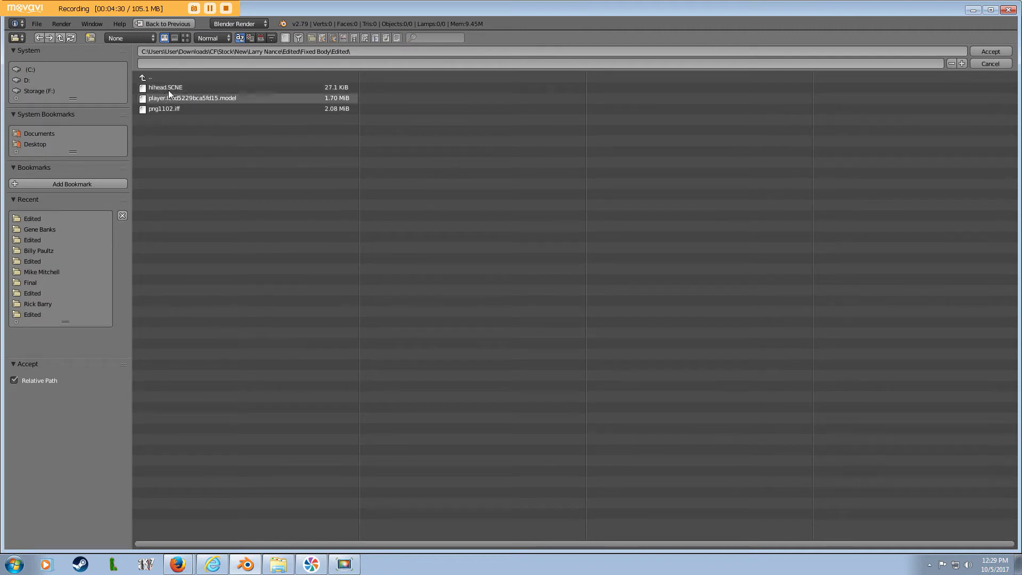
double_click(170, 89)
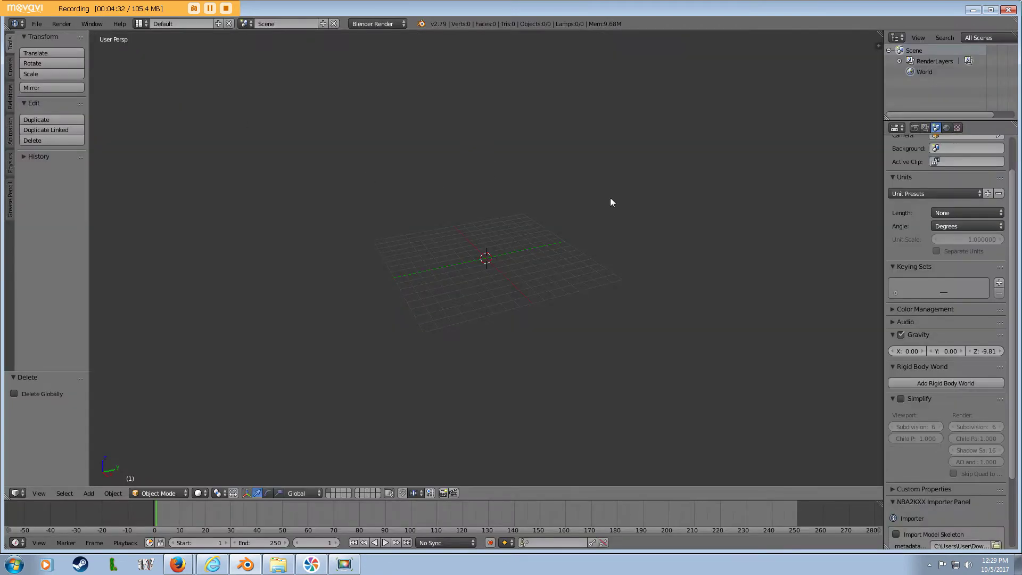
scroll(922, 413, "down", 4)
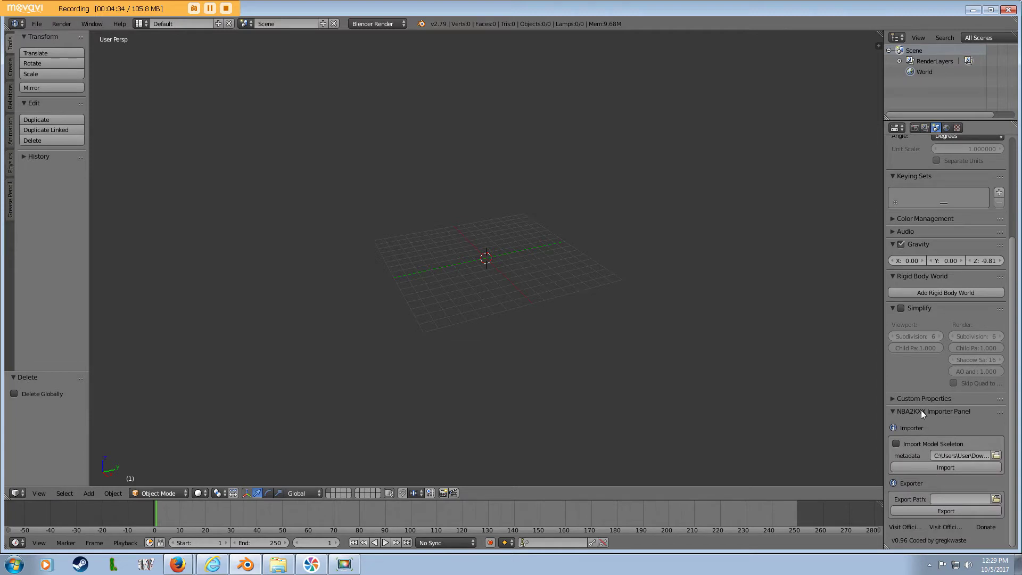
left_click(929, 470)
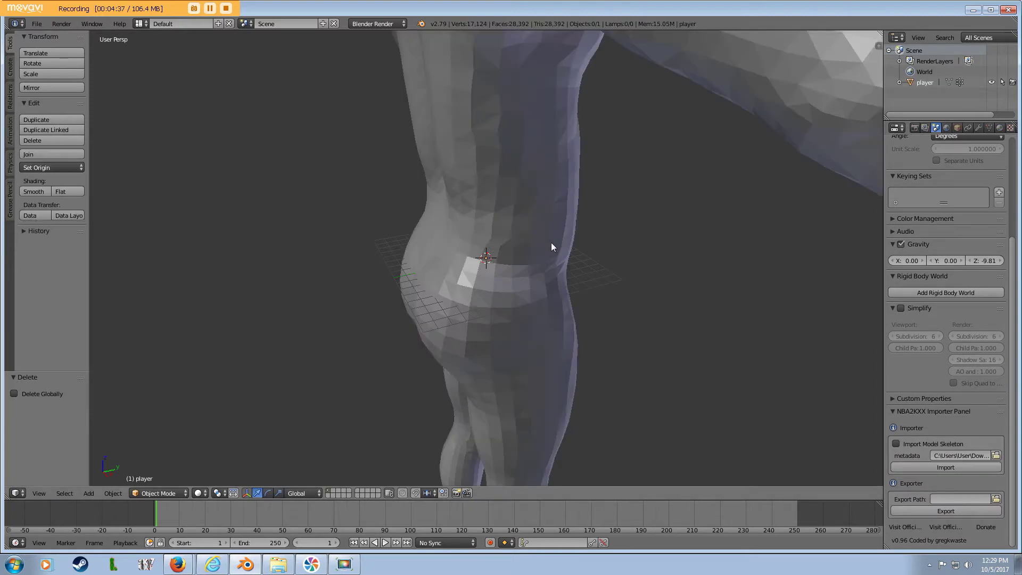
Orbit to the side profile and front orthographic view, zooming over the reshaped body
scroll(551, 246, "down", 3)
key("KP_4")
key("KP_4")
key("KP_4")
key("KP_4")
key("KP_4")
key("KP_4")
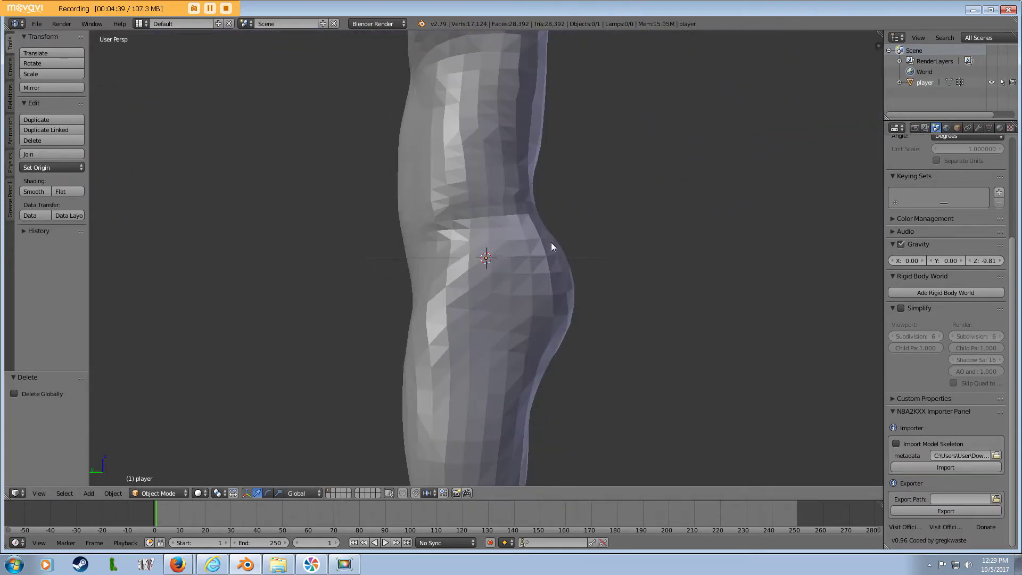
key("KP_4")
key("KP_4")
key("KP_4")
key("KP_4")
key("KP_4")
key("KP_4")
key("KP_4")
key("KP_4")
key("KP_5")
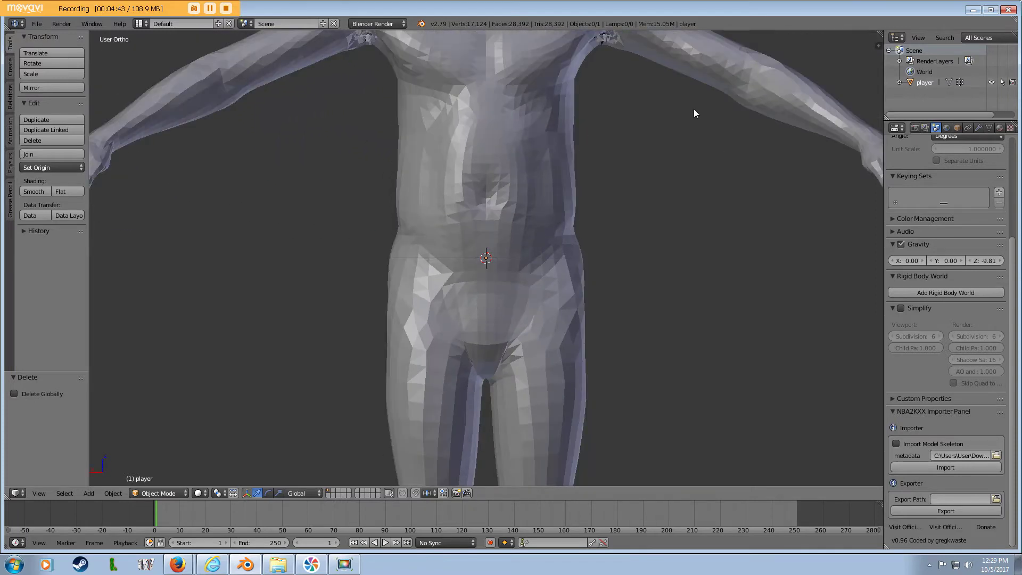
scroll(615, 159, "up", 5, "shift")
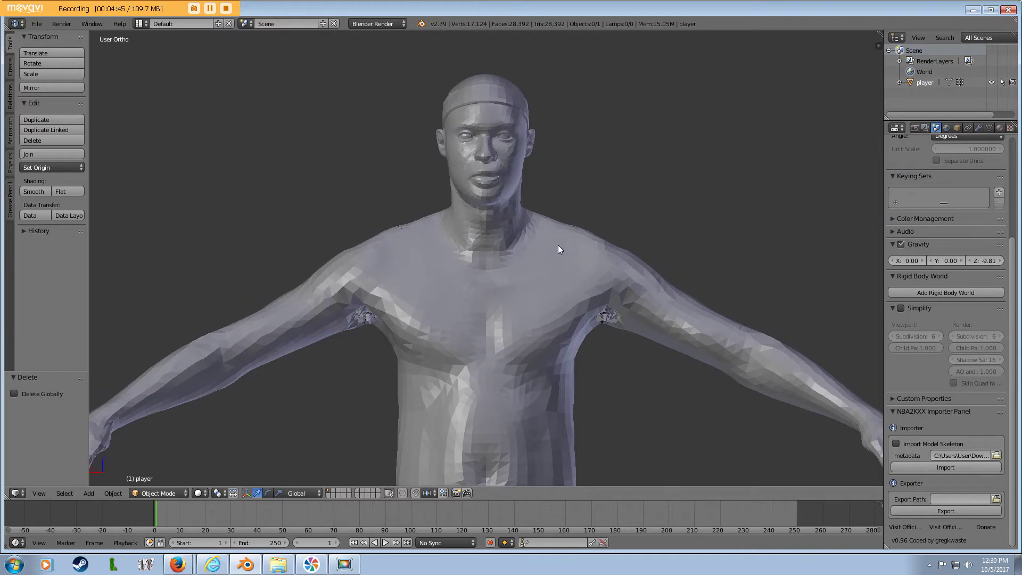
scroll(560, 250, "up", 4, "shift")
scroll(560, 251, "down", 3, "shift")
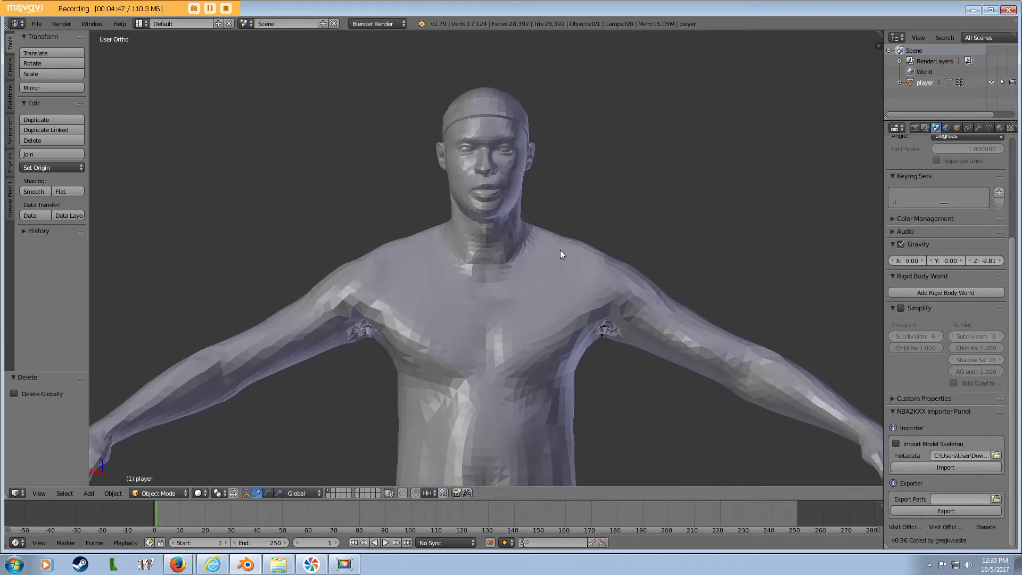
scroll(560, 250, "down", 3)
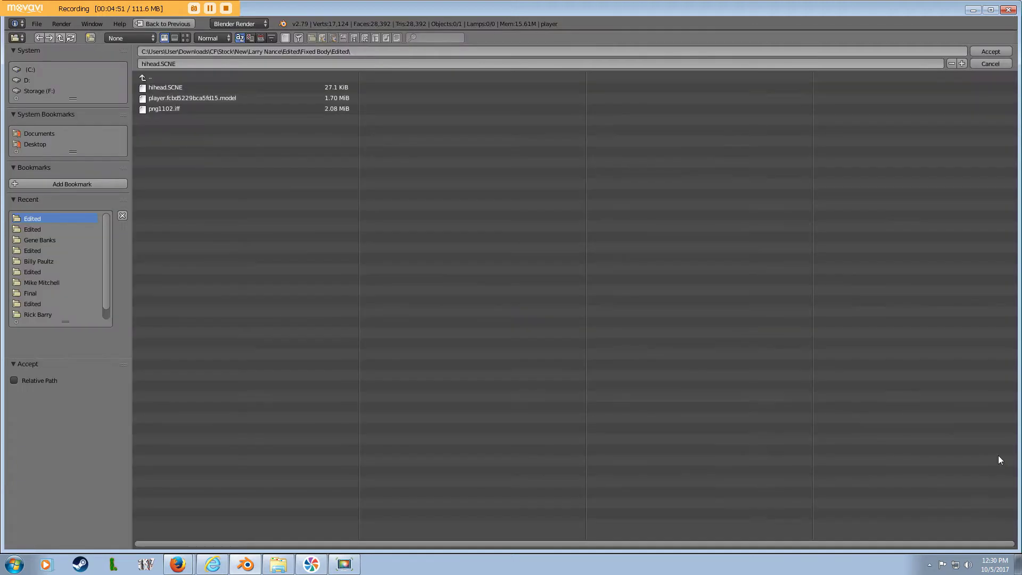
Browse for a new metadata file and climb from Fixed Body\Edited back up to the CF folder
left_click(995, 456)
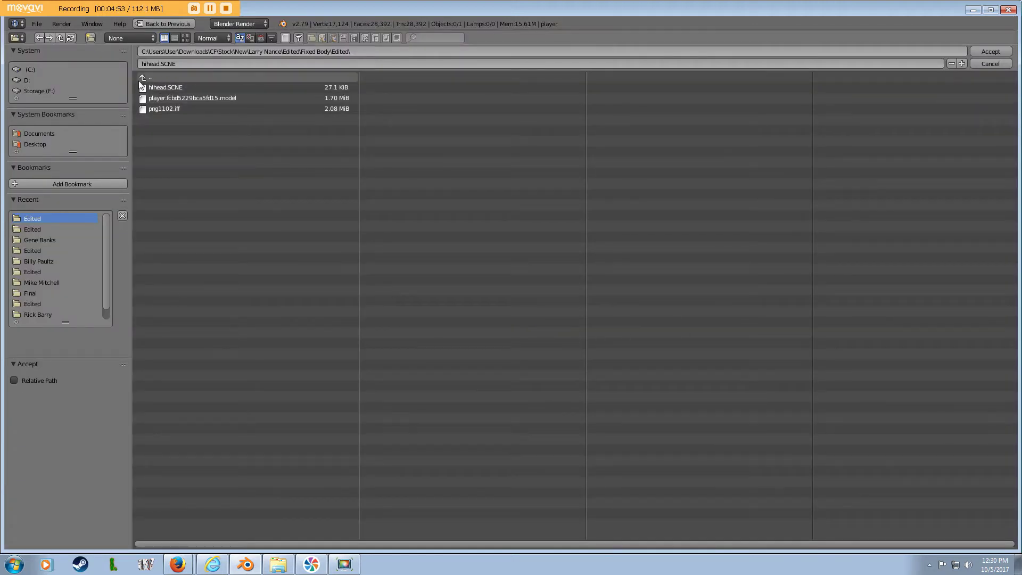
left_click(143, 78)
left_click(142, 77)
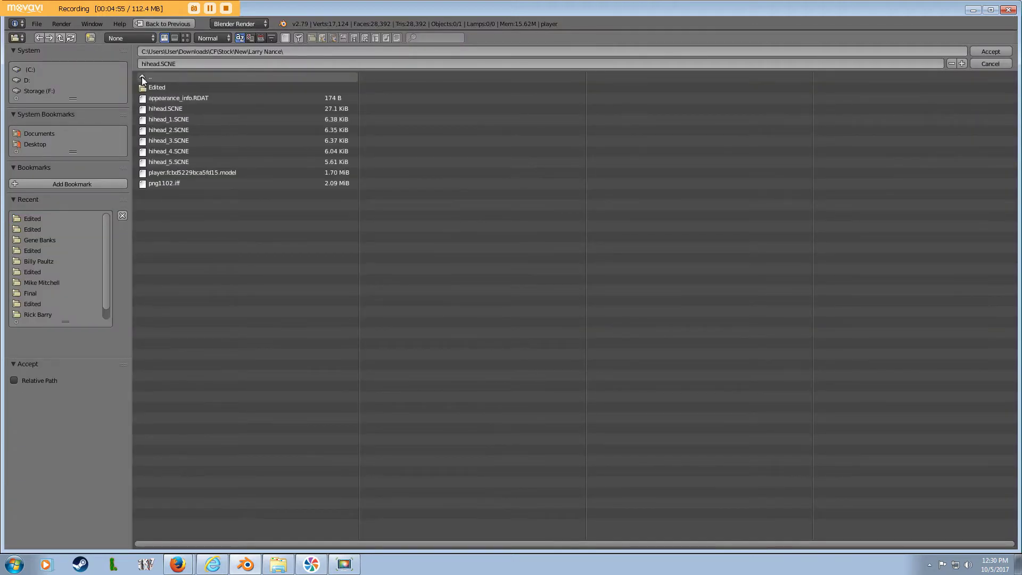
left_click(142, 77)
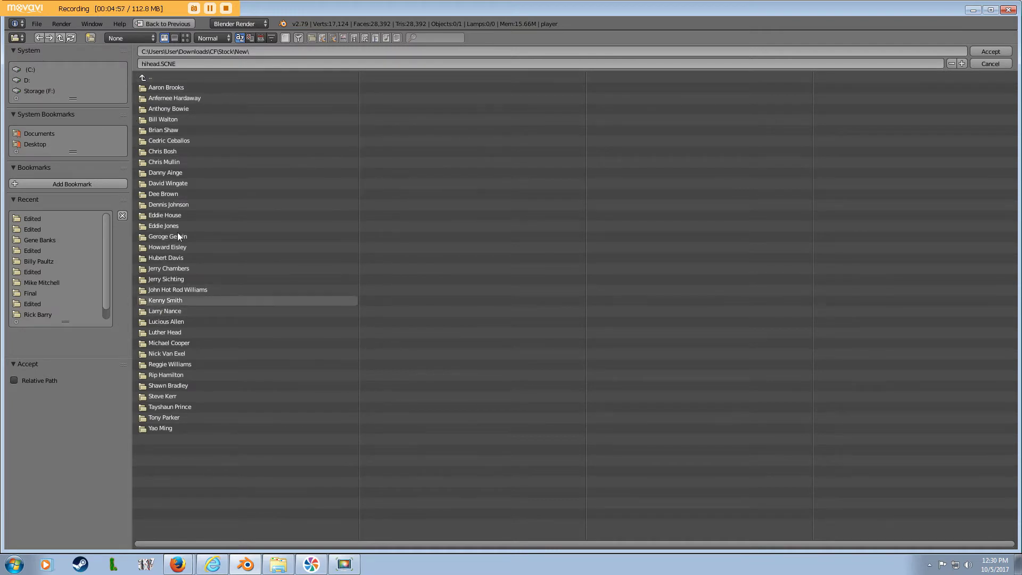
left_click(146, 74)
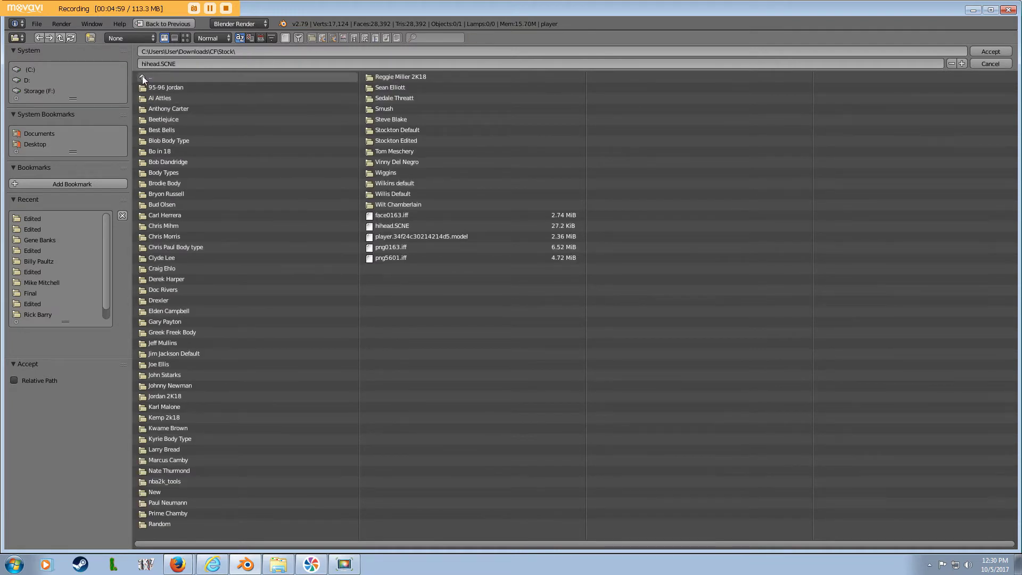
left_click(142, 77)
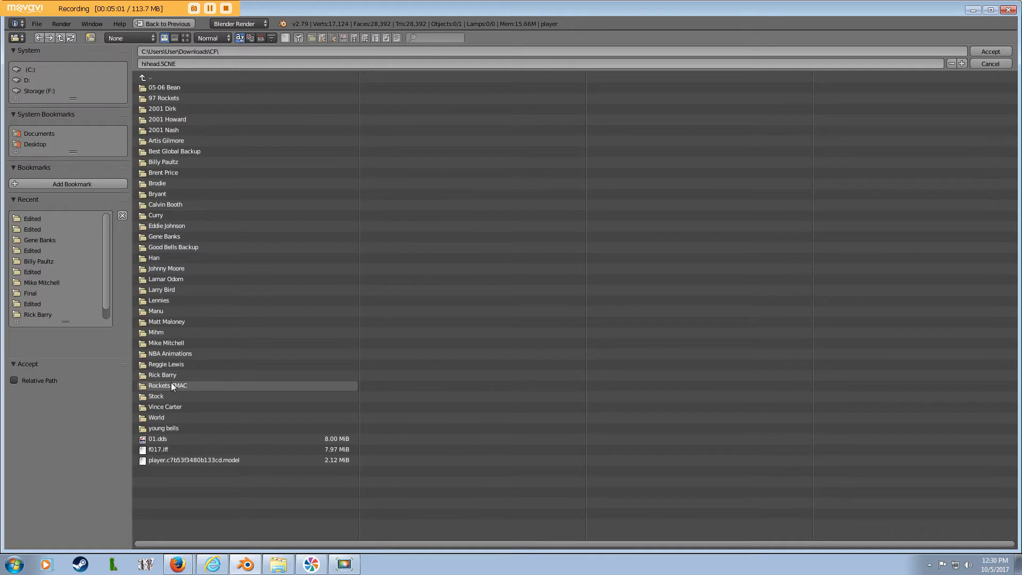
Import the Reggie Lewis hihead.SCNE as player.001 and hide the original player model
left_click(176, 365)
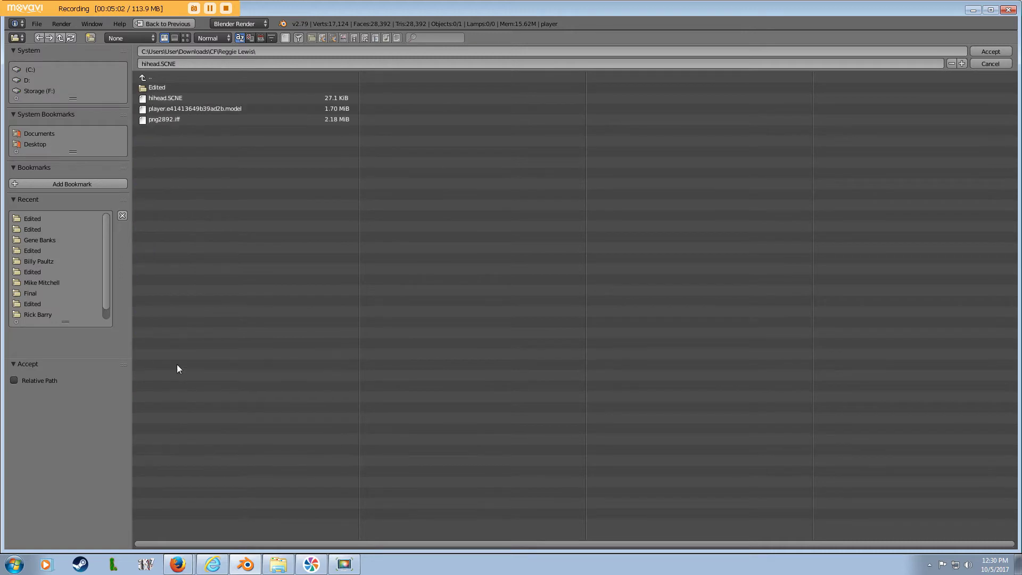
double_click(178, 99)
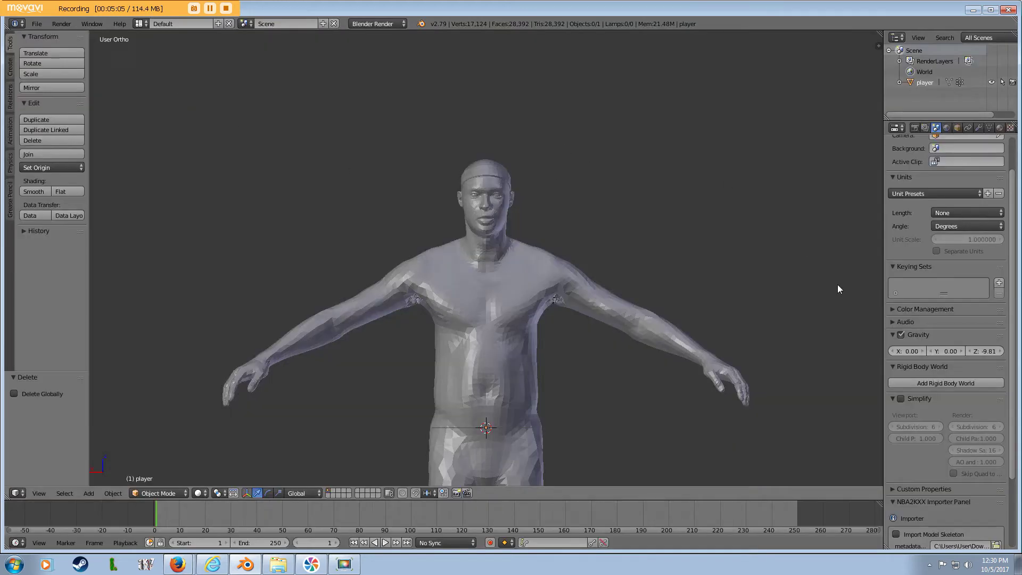
scroll(935, 402, "down", 4)
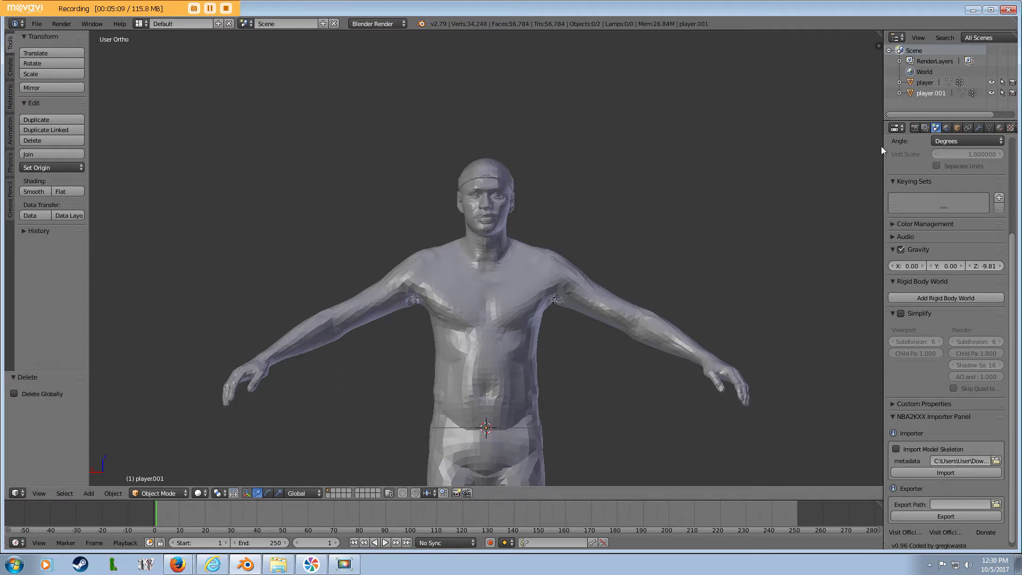
left_click(992, 83)
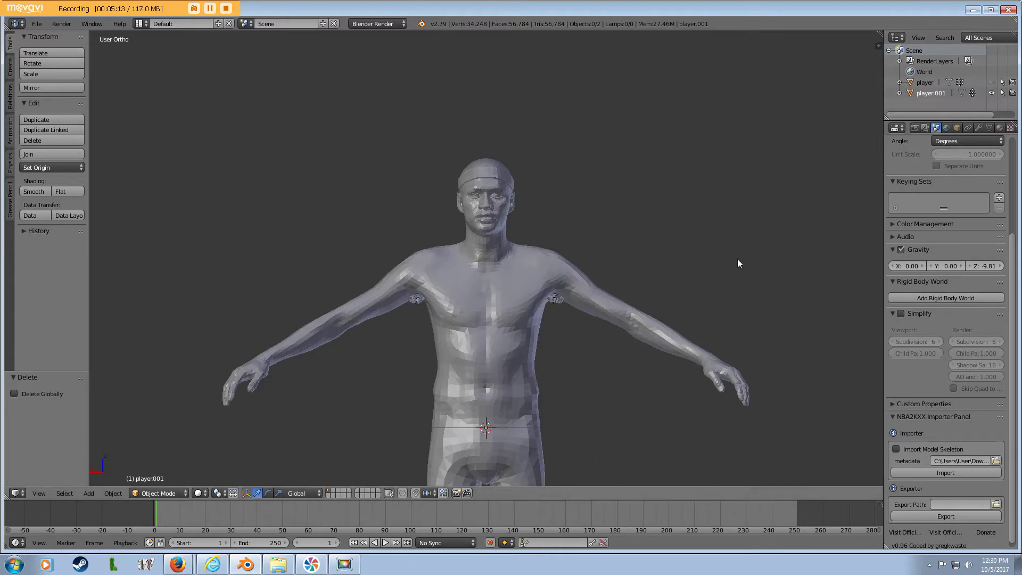
On player.001, add and apply a Shrinkwrap limited to arms_shader_model targeting player
left_click(978, 129)
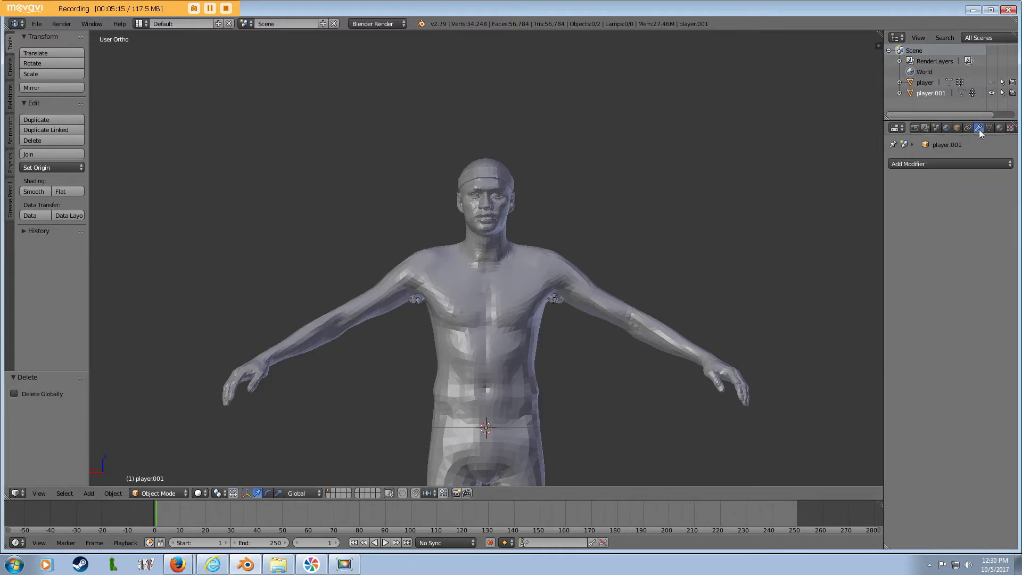
left_click(968, 165)
left_click(951, 169)
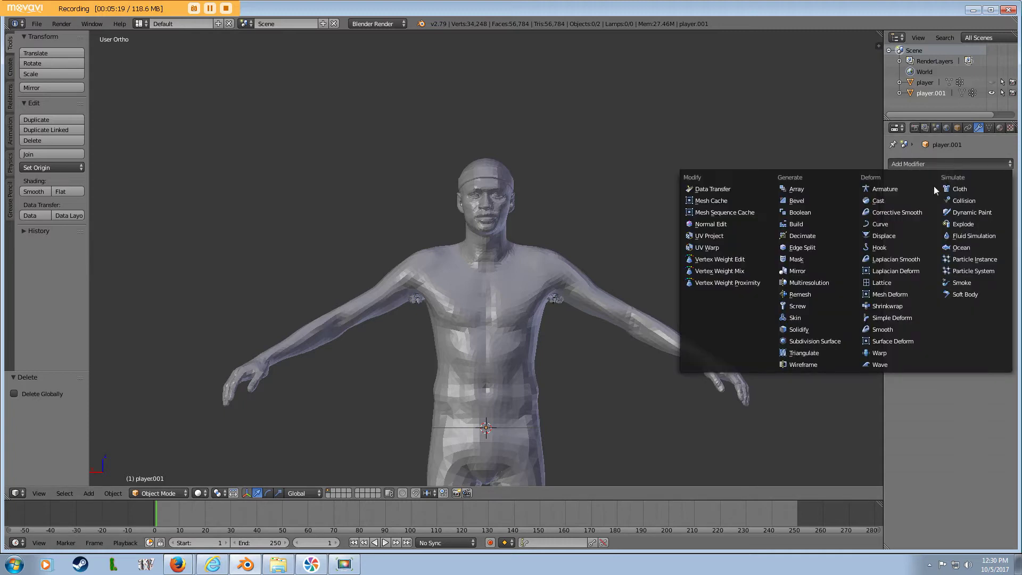
left_click(899, 312)
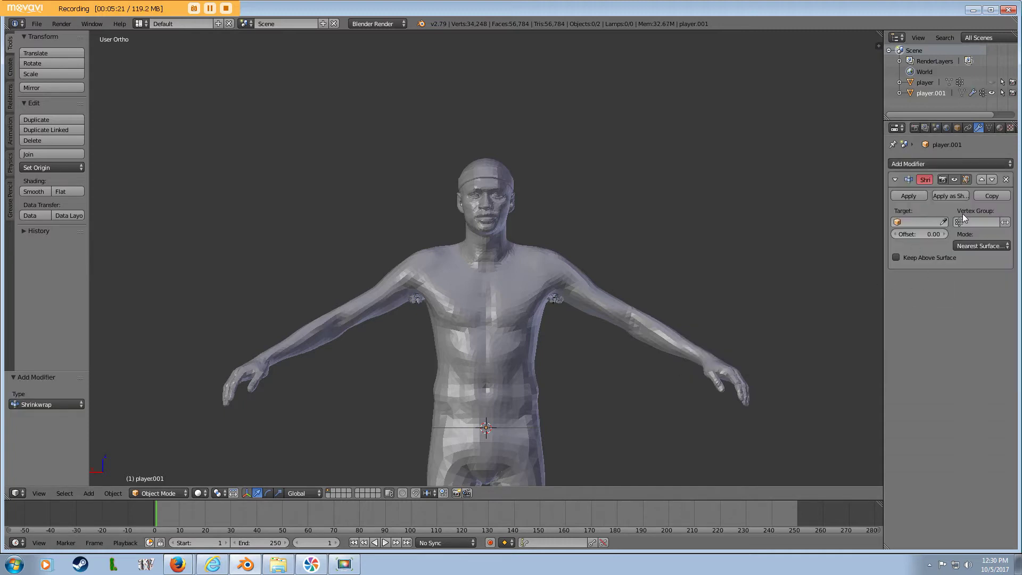
left_click(980, 222)
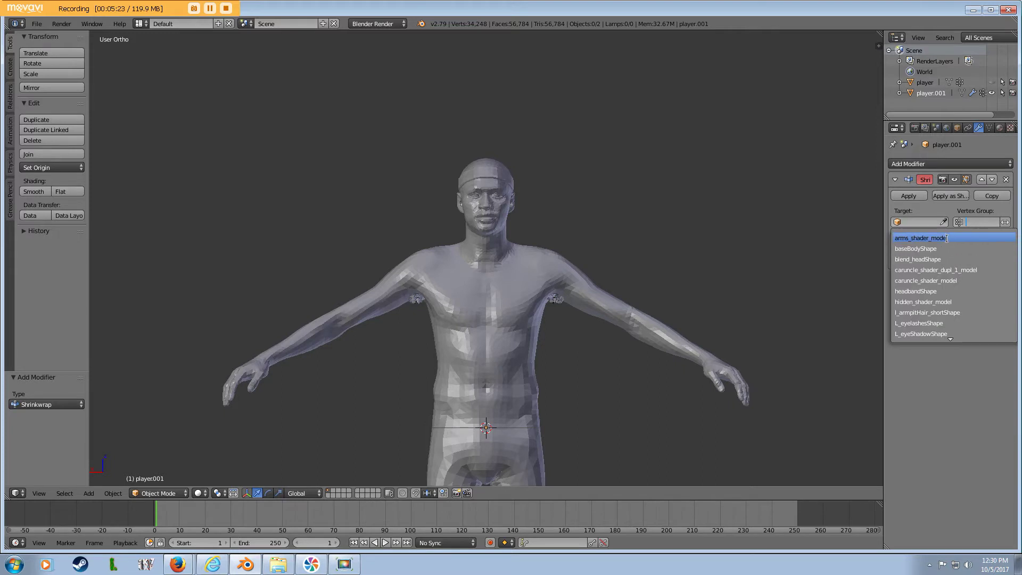
left_click(916, 238)
left_click(918, 222)
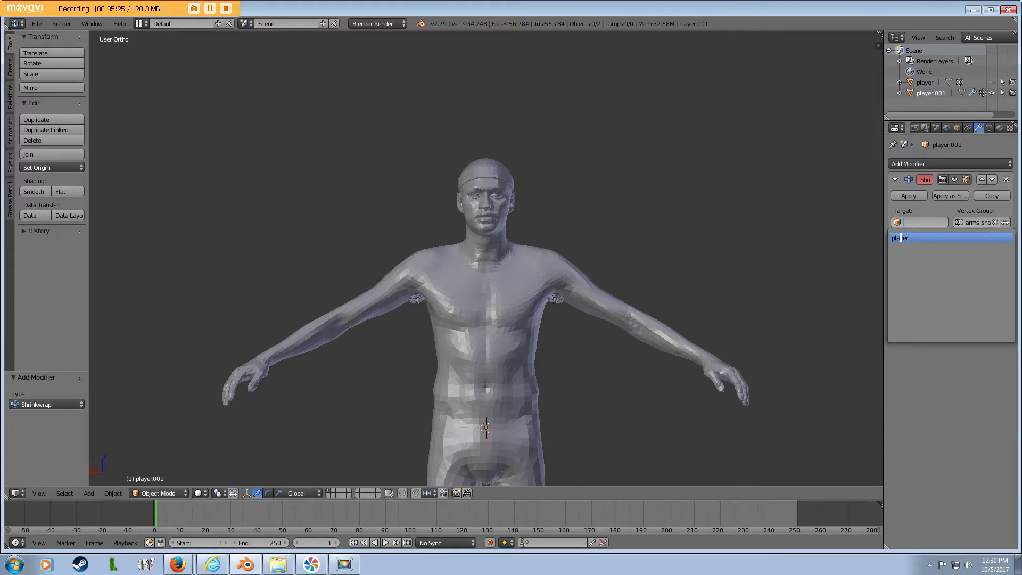
left_click(901, 238)
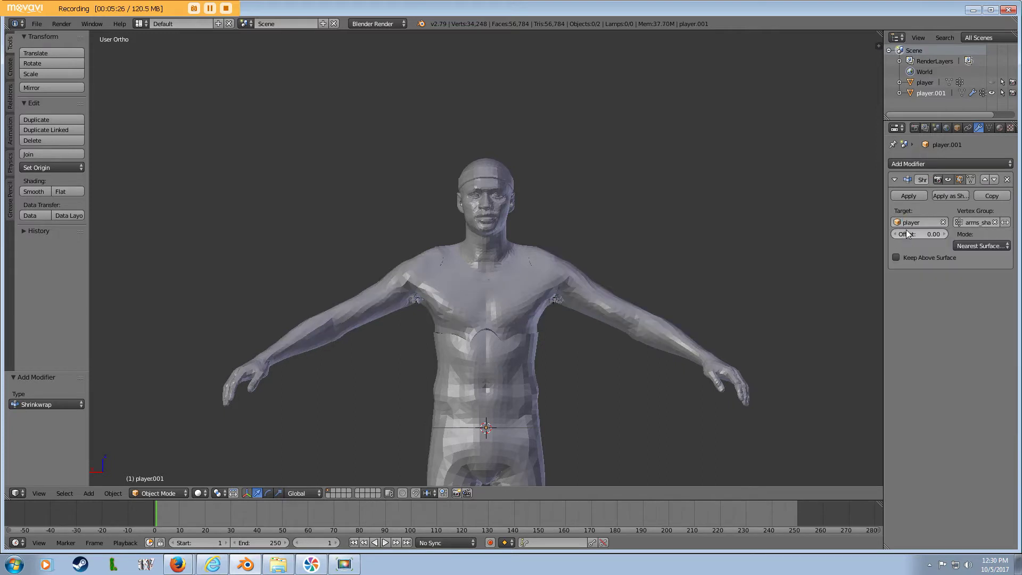
left_click(906, 196)
Add and apply a Shrinkwrap on the baseBodyShape vertex group targeting player
left_click(950, 164)
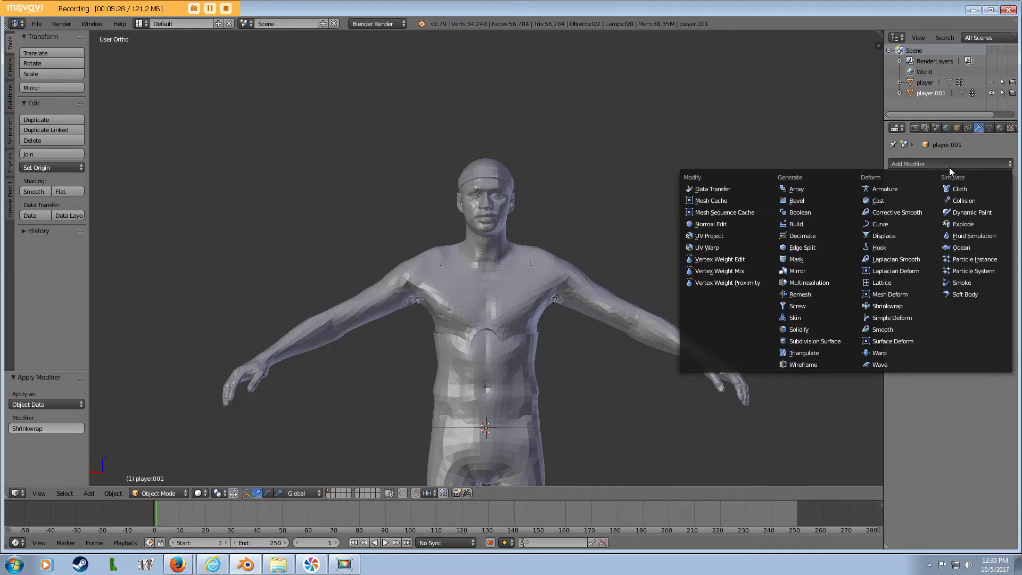
left_click(888, 306)
left_click(965, 222)
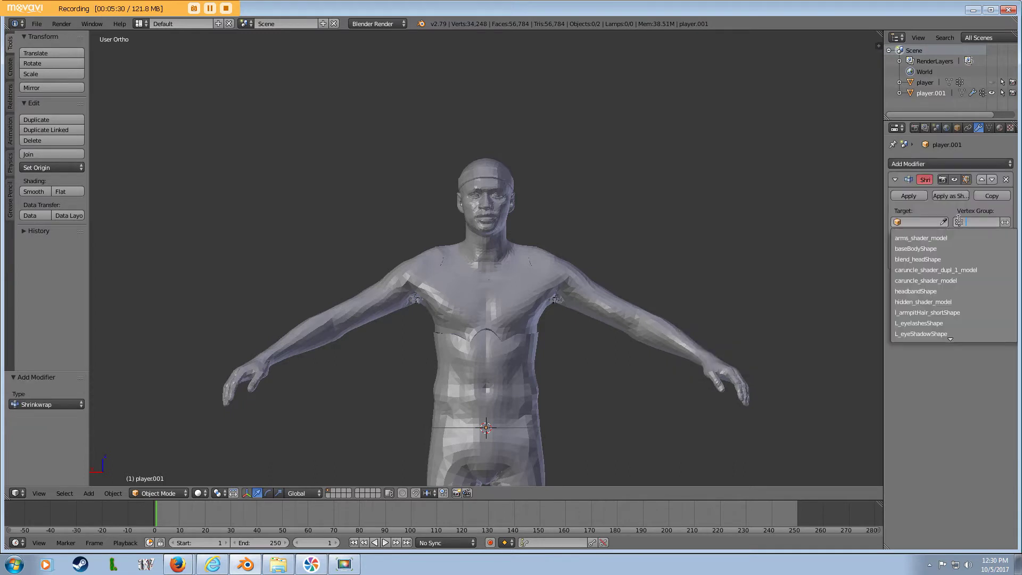
left_click(931, 302)
left_click(962, 227)
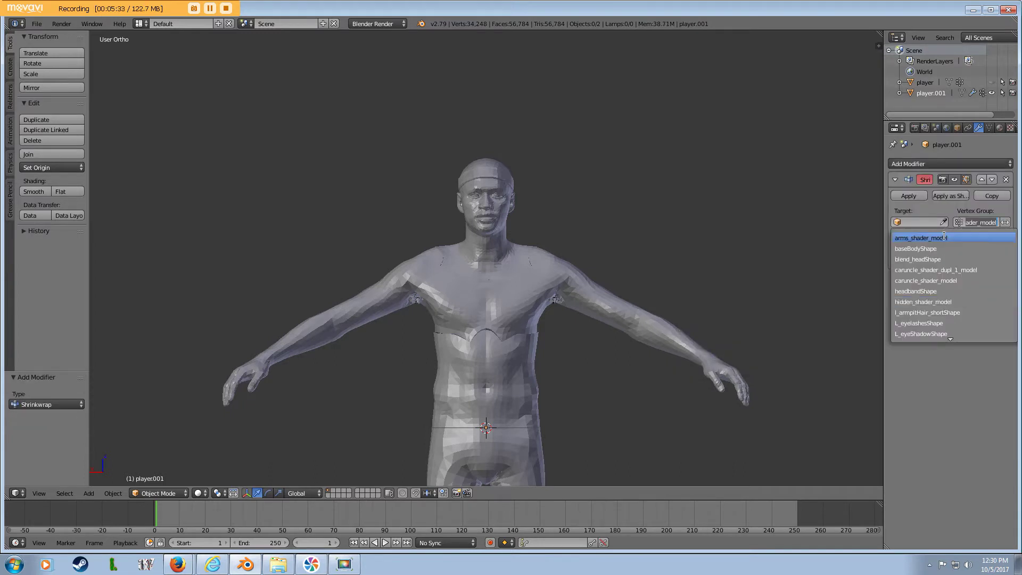
left_click(942, 249)
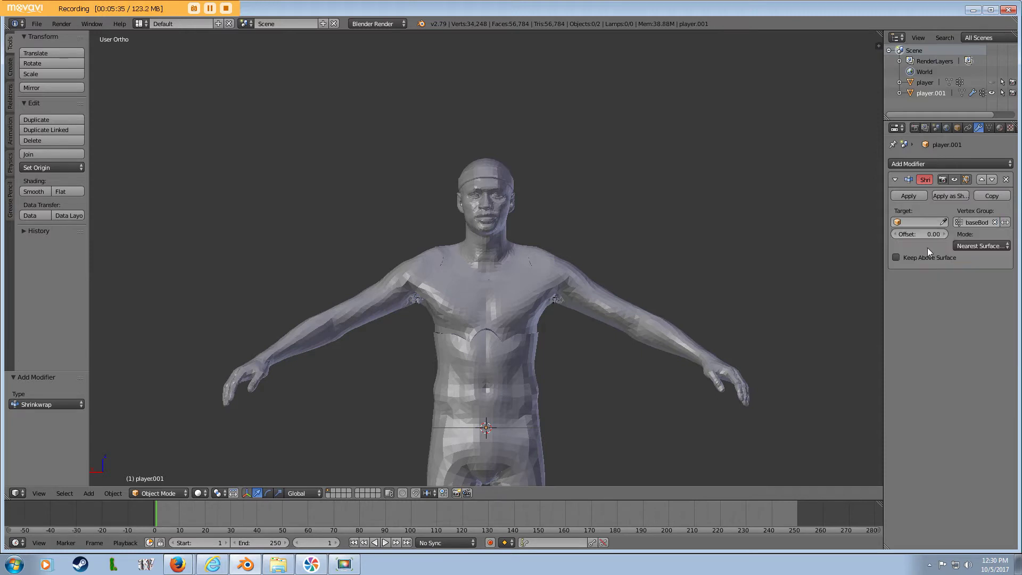
left_click(905, 222)
left_click(899, 240)
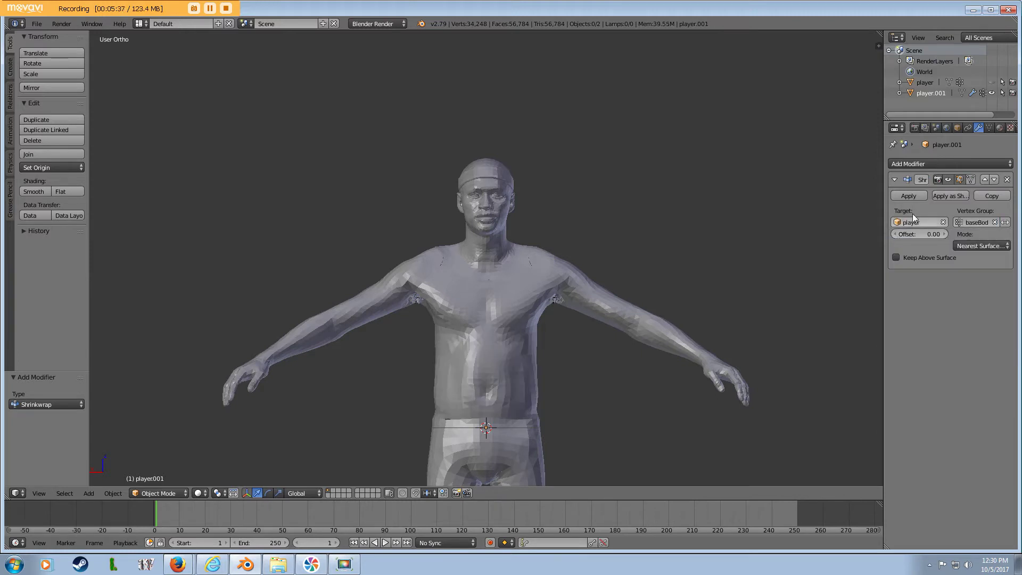
left_click(906, 196)
Add and apply a Shrinkwrap on the hidden_shader_model vertex group targeting player
left_click(932, 164)
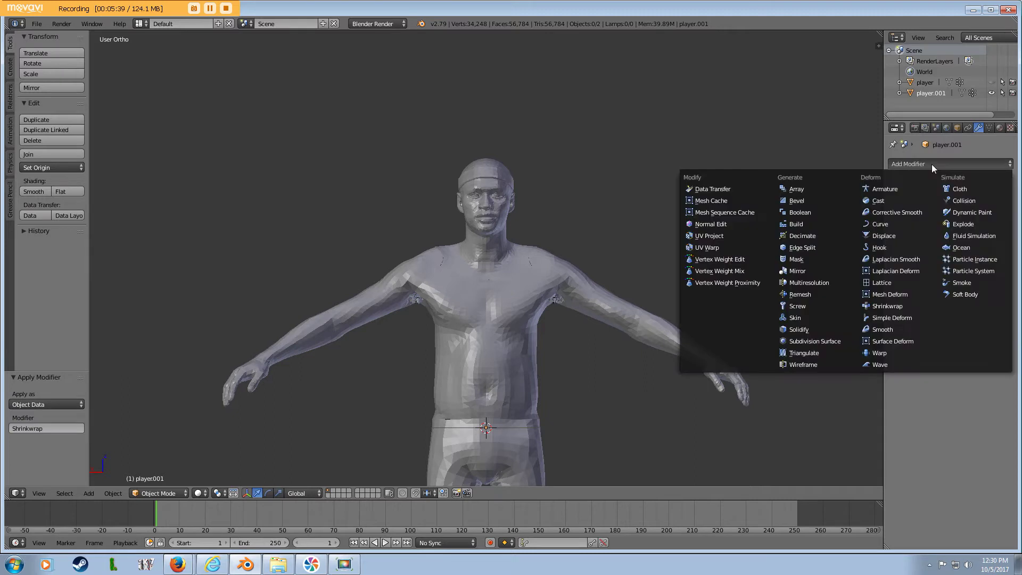
left_click(902, 305)
left_click(961, 223)
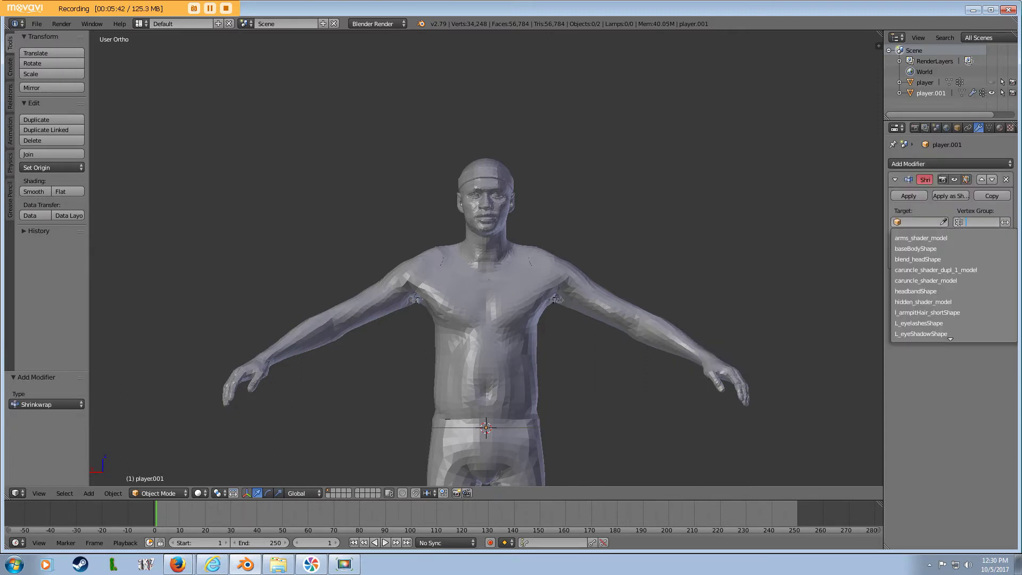
scroll(941, 326, "down", 2)
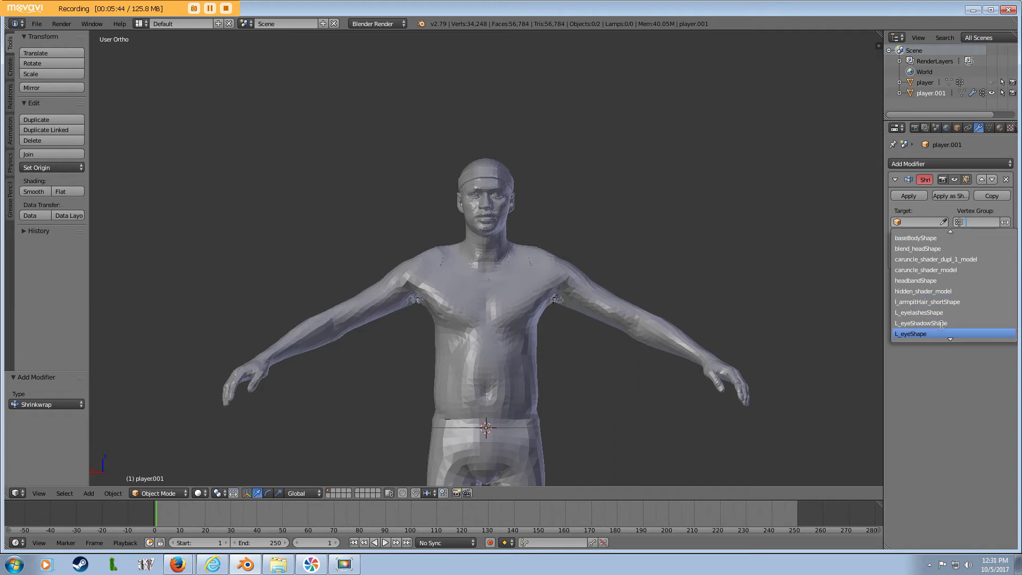
left_click(930, 292)
left_click(910, 222)
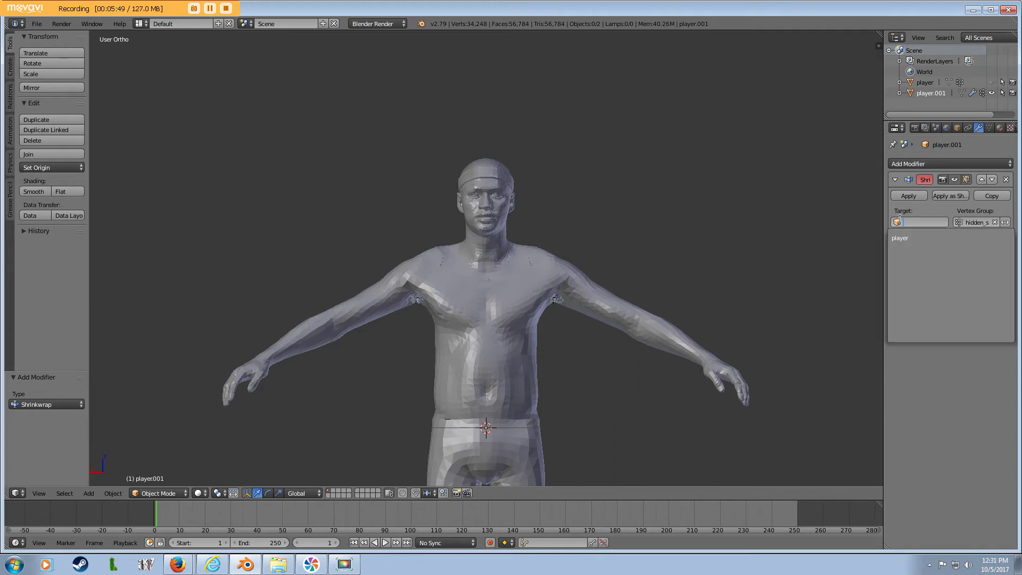
left_click(907, 230)
left_click(907, 196)
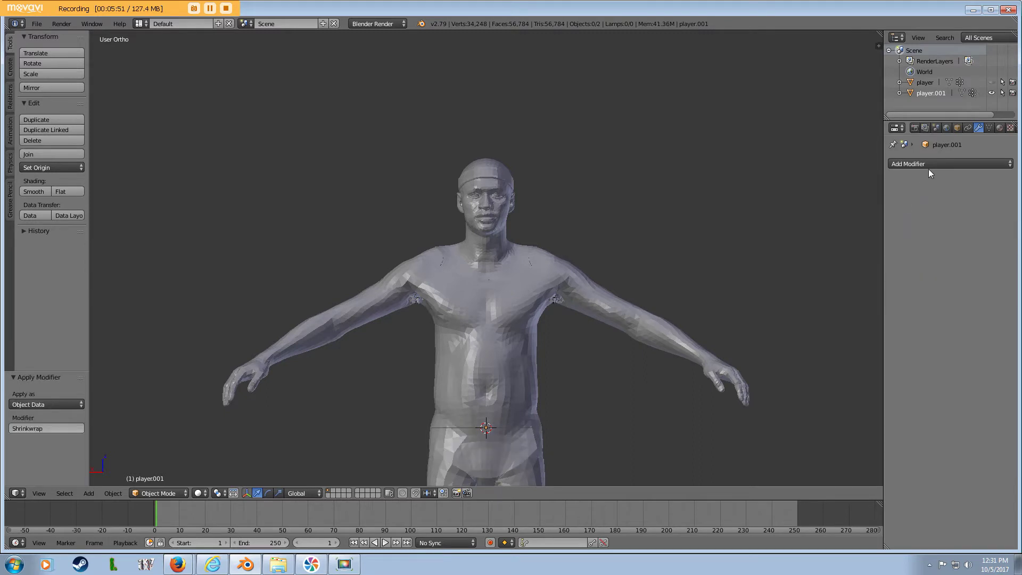
Add and apply a Shrinkwrap on legs_shader_model targeting player, then zoom in on the torso
left_click(932, 164)
left_click(888, 306)
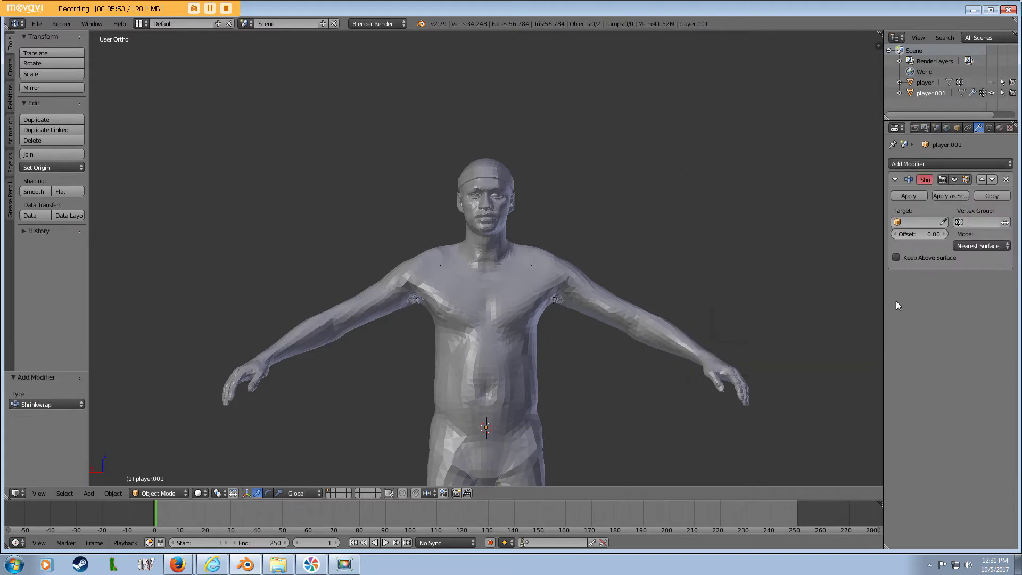
left_click(953, 223)
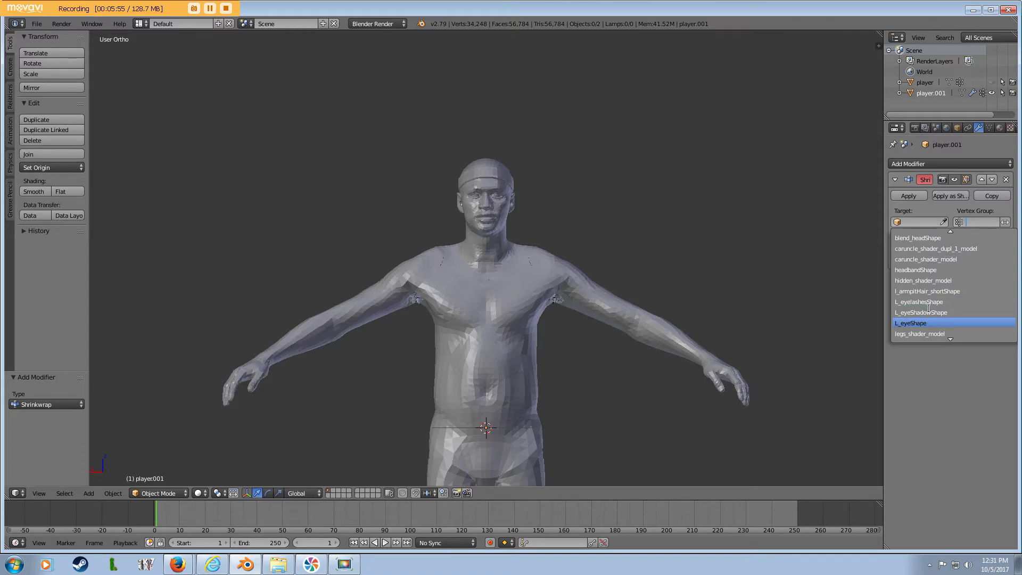
left_click(923, 334)
left_click(916, 223)
left_click(916, 238)
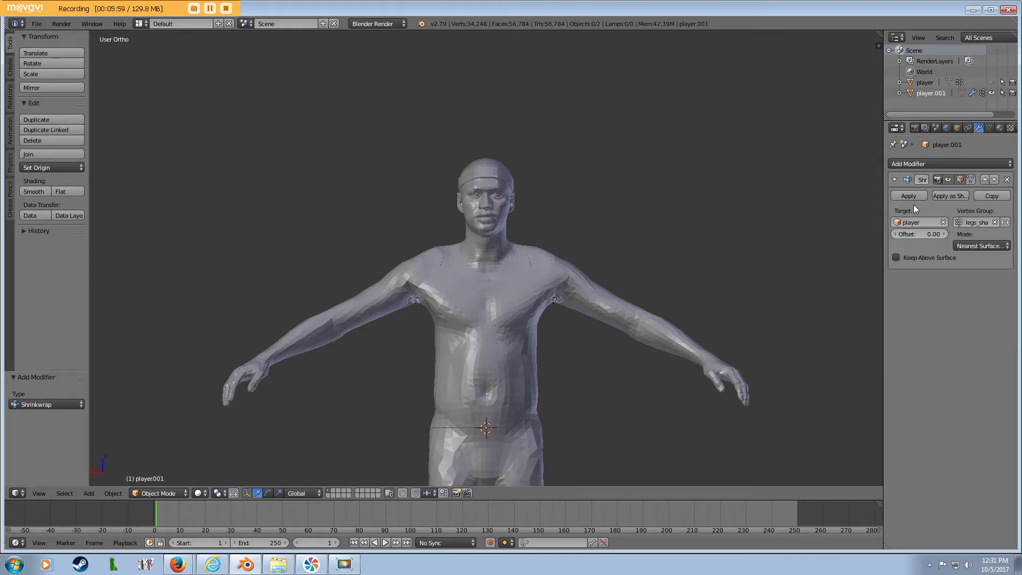
left_click(908, 196)
scroll(682, 280, "down", 3)
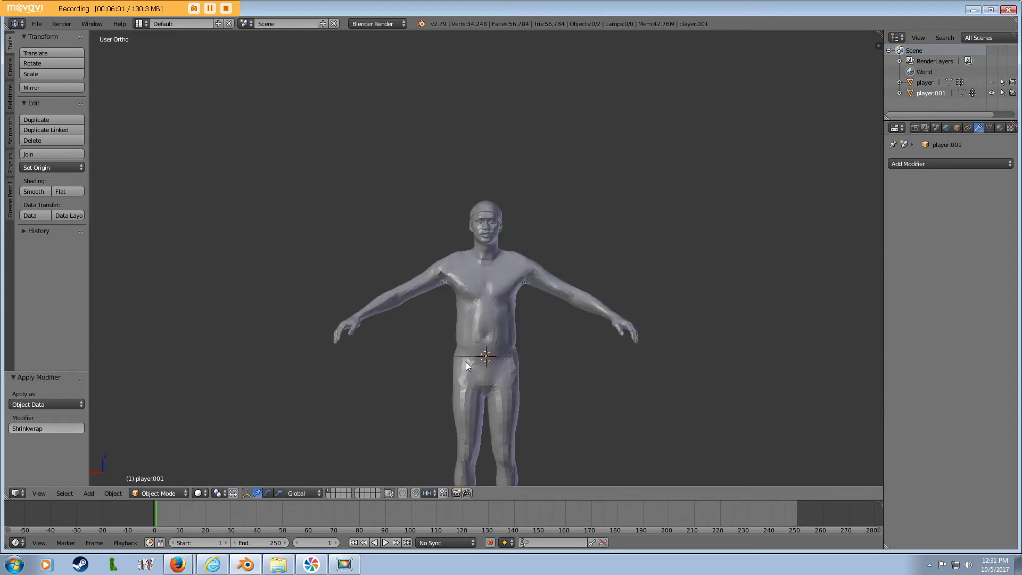
scroll(466, 363, "up", 4)
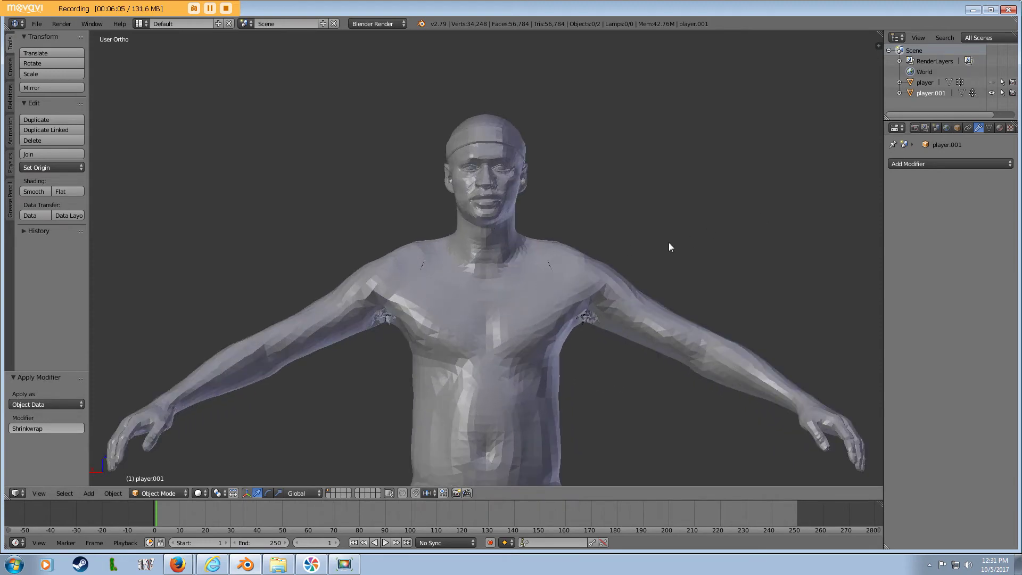
scroll(704, 219, "up", 2)
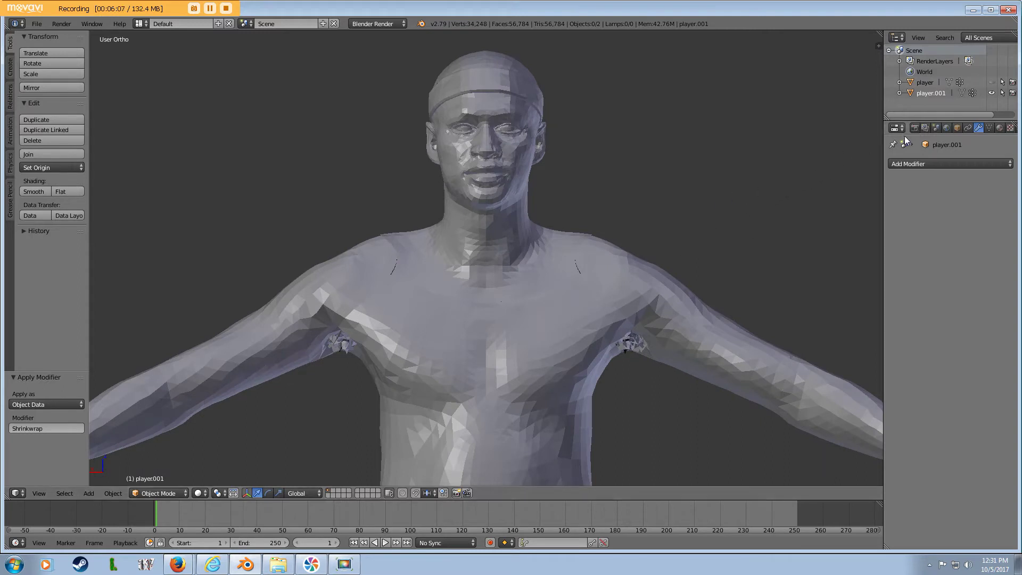
Enter Sculpt Mode on the body mesh and pick the Grab brush with a 150 px radius
left_click(935, 128)
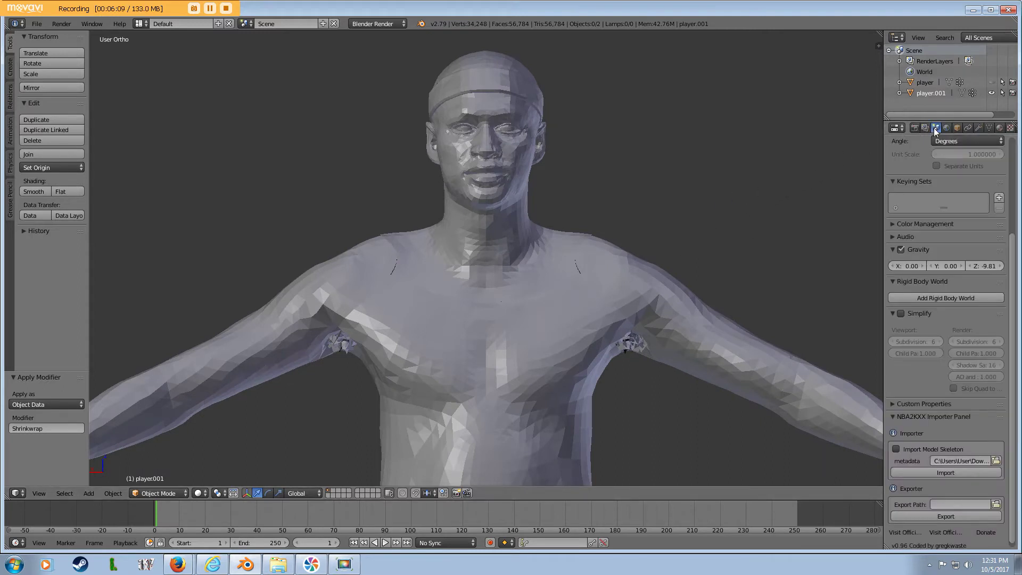
left_click(169, 493)
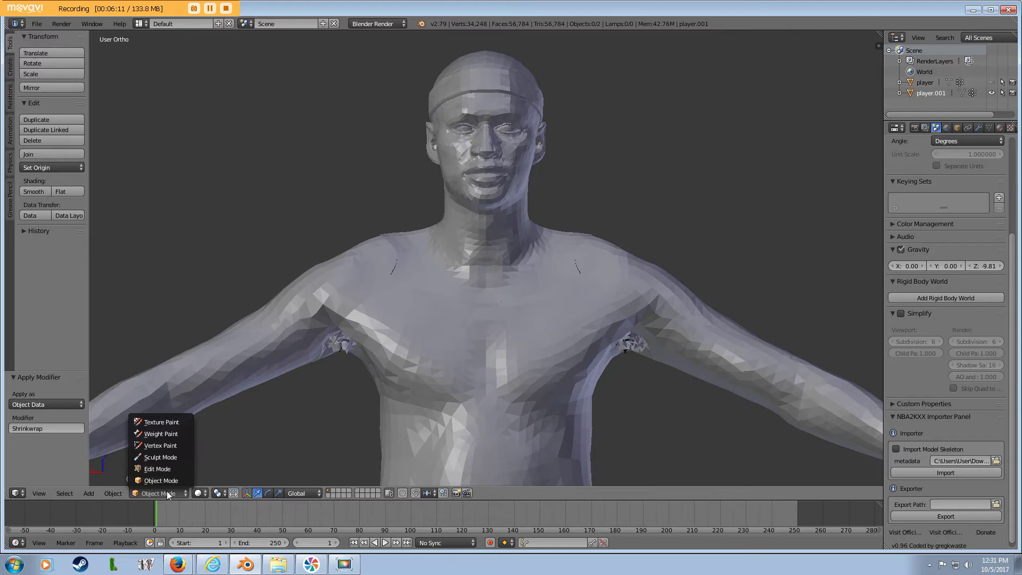
left_click(164, 459)
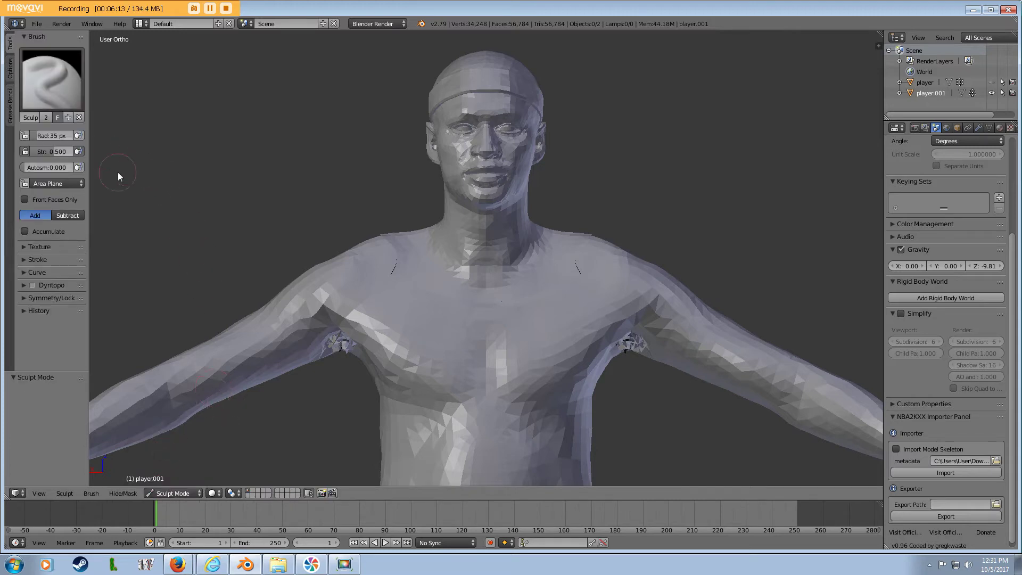
left_click(63, 78)
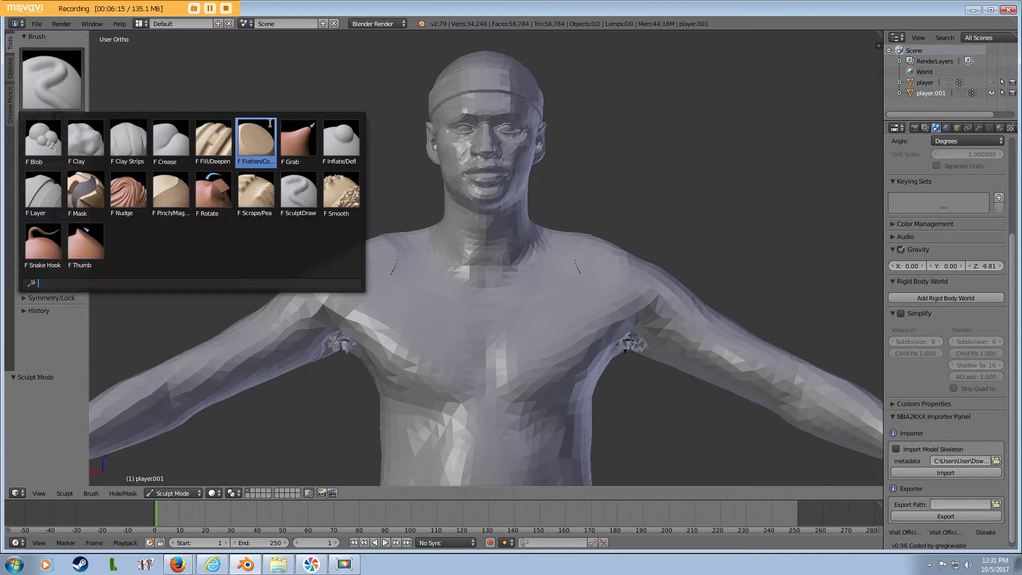
left_click(297, 140)
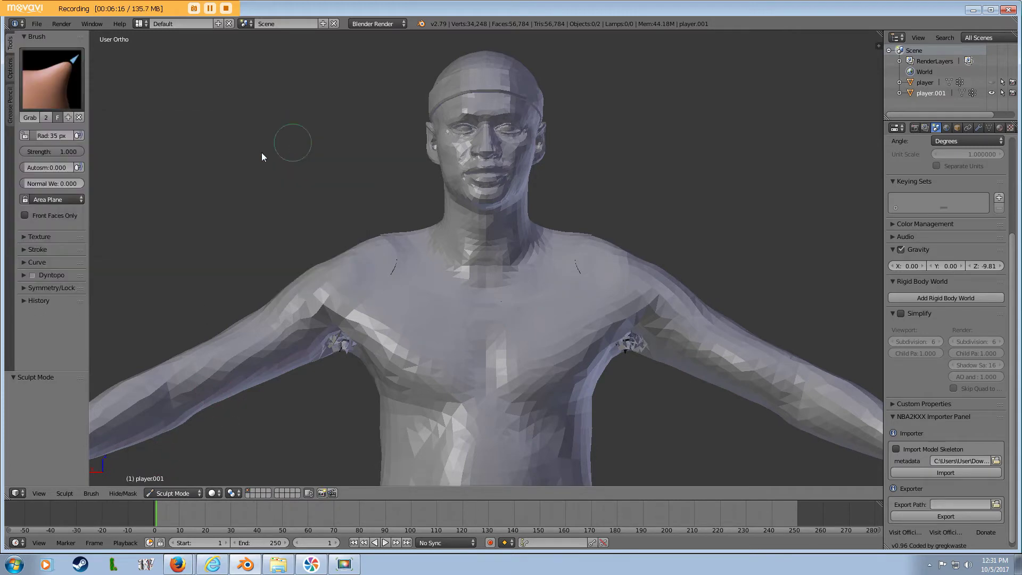
left_click(62, 135)
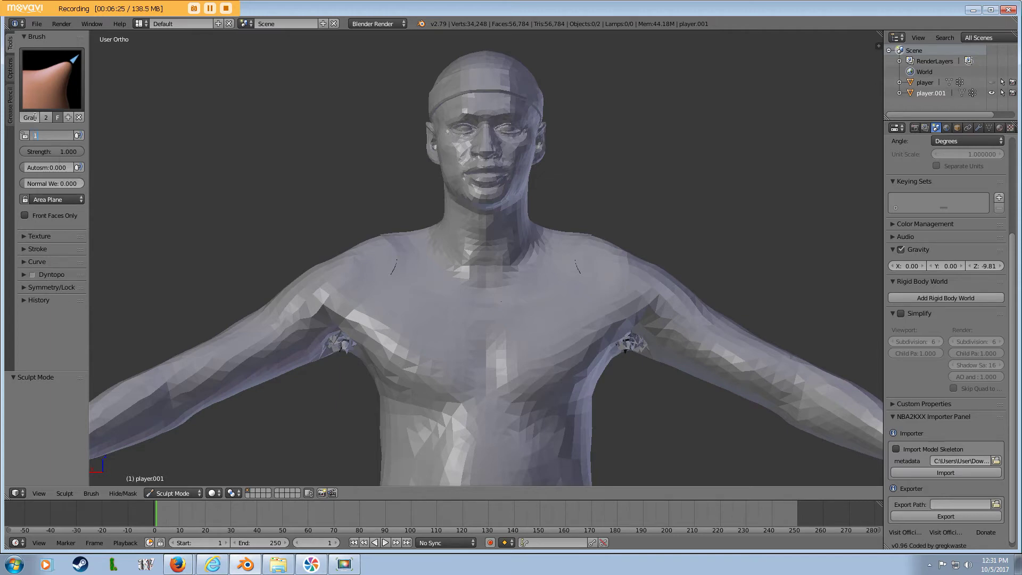
type("150")
key("Return")
Switch to the Flatten/Contrast brush with a 45 px radius
scroll(383, 212, "up", 2)
scroll(362, 239, "up", 1)
left_click(51, 77)
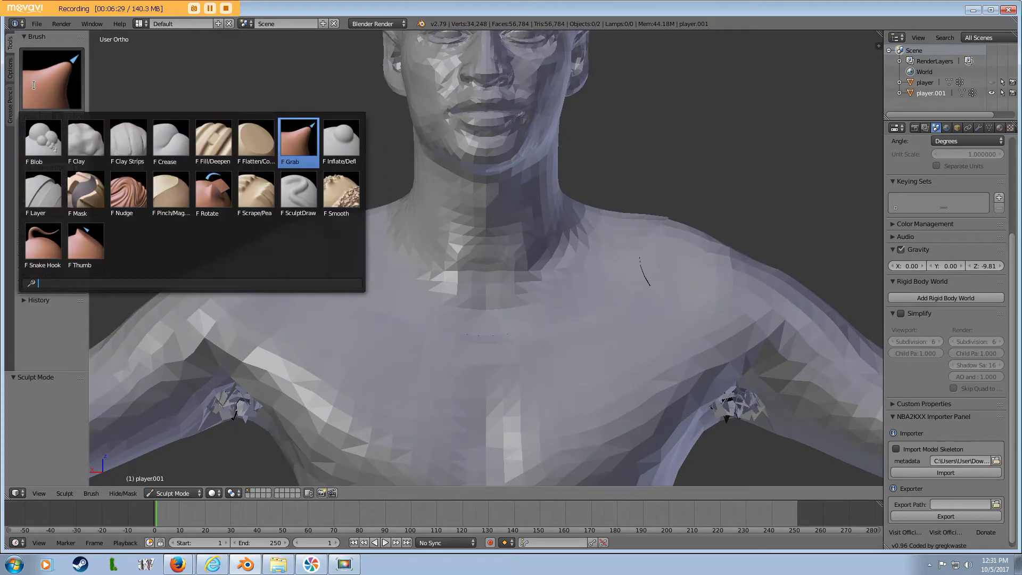
left_click(245, 144)
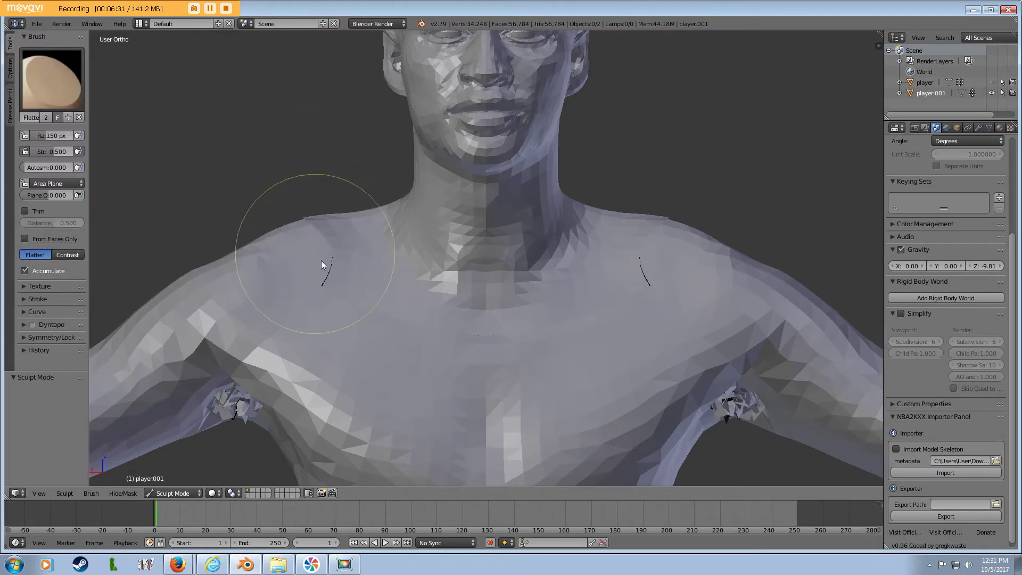
left_click(53, 135)
key("BackSpace")
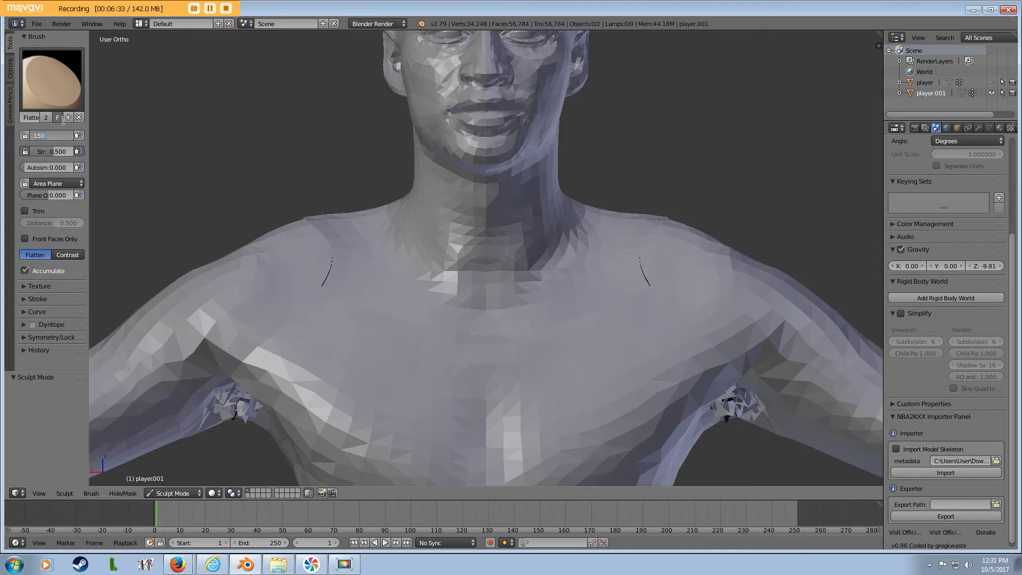
type("45")
key("Return")
From a straight back view, flatten the slits across both shoulder blades
key("KP_4")
key("KP_4")
key("KP_4")
key("KP_4")
key("KP_4")
key("KP_4")
key("KP_4")
key("KP_4")
key("KP_4")
key("KP_4")
key("KP_4")
key("KP_4")
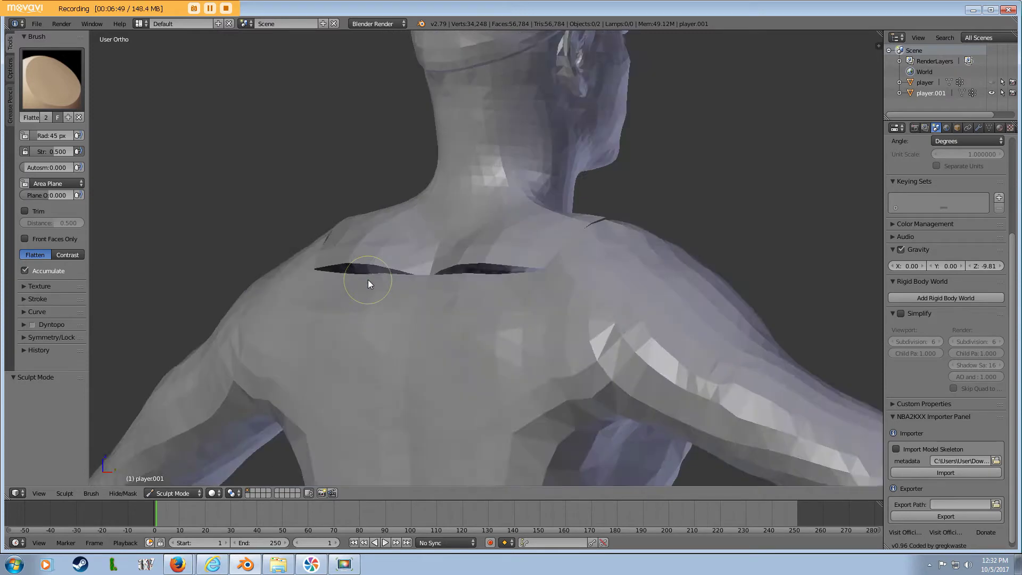
key("KP_4")
key("KP_4")
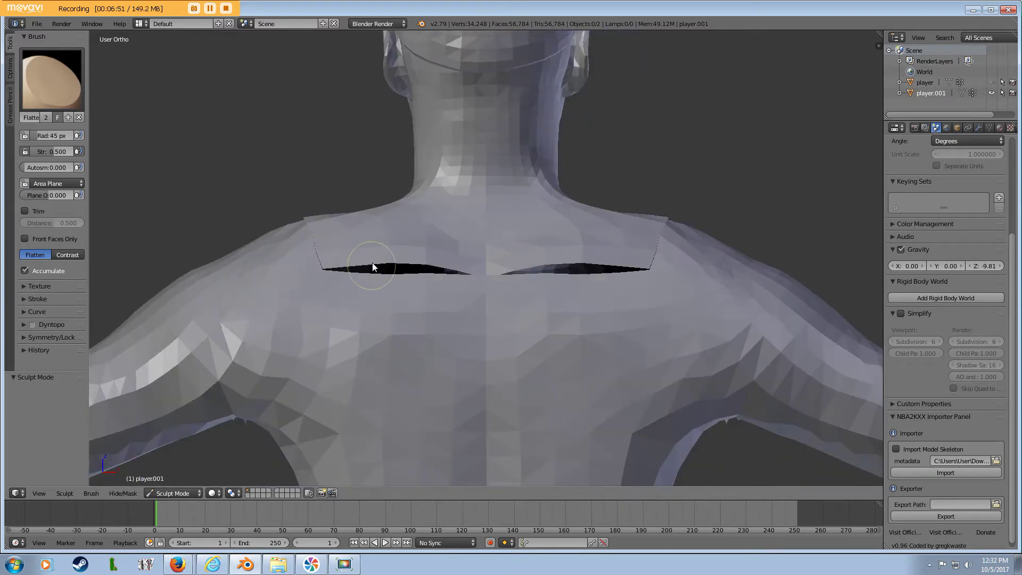
mouse_move(387, 256)
left_mouse_down()
mouse_move(425, 257)
mouse_move(402, 272)
mouse_move(371, 269)
mouse_move(425, 273)
mouse_move(341, 271)
mouse_move(514, 252)
mouse_move(432, 278)
mouse_move(566, 257)
mouse_move(554, 265)
mouse_move(637, 260)
mouse_move(572, 279)
mouse_move(595, 264)
mouse_move(642, 272)
left_mouse_up()
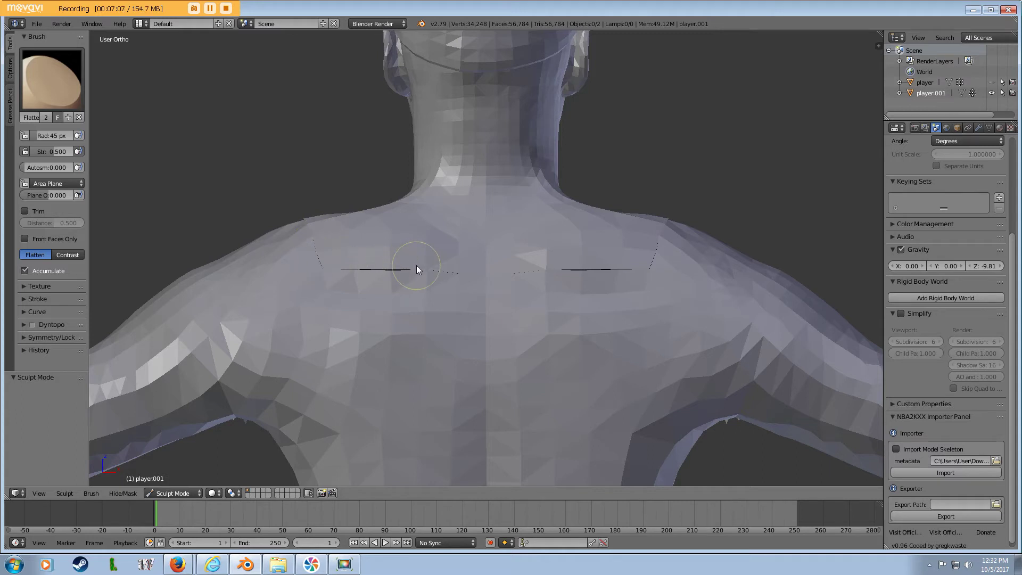
key("KP_7")
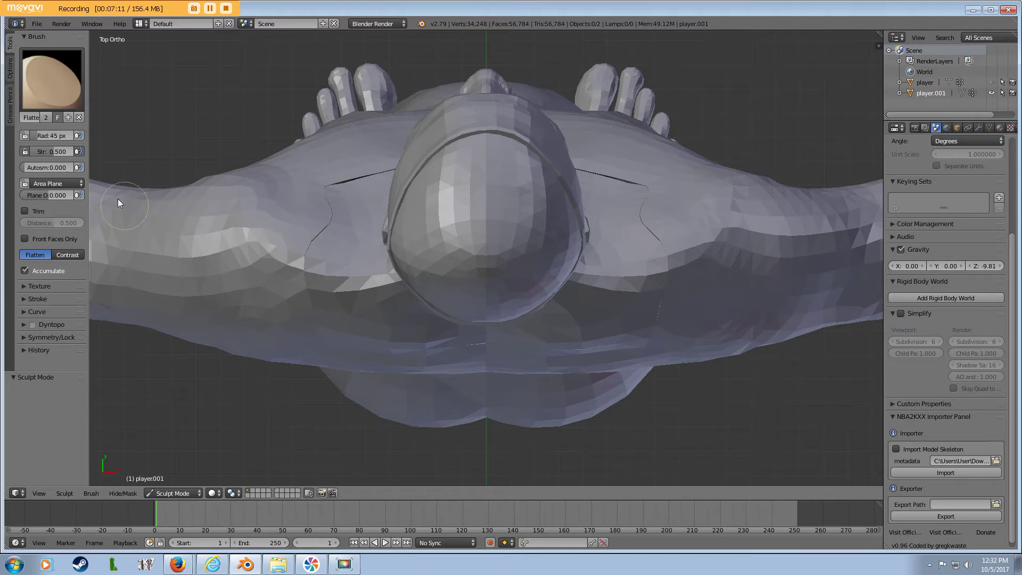
left_click(47, 95)
Use the Grab brush to pull both shoulders outward in top and back views
left_click(297, 150)
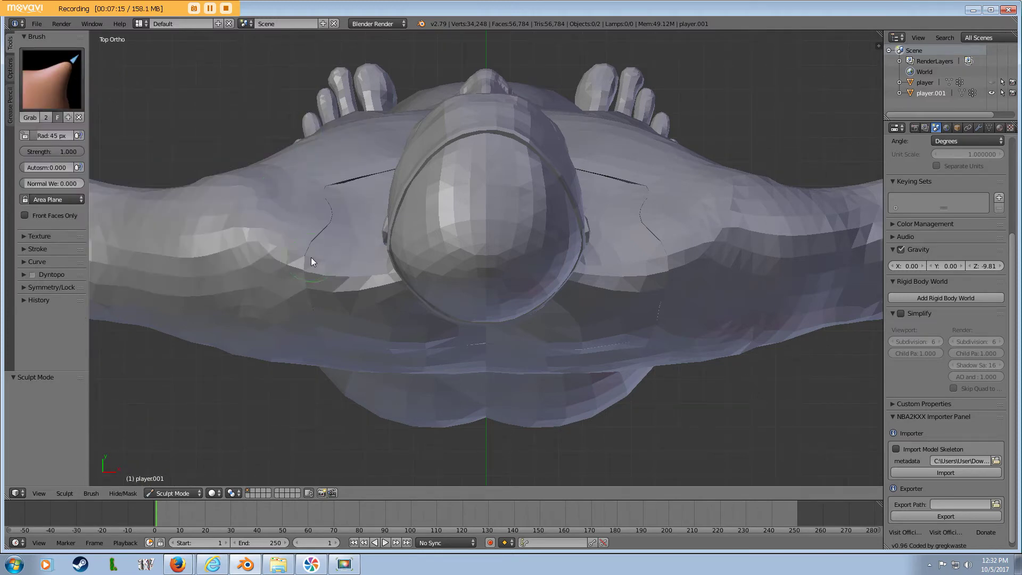
mouse_move(304, 258)
left_mouse_down()
mouse_move(306, 238)
mouse_move(325, 228)
left_mouse_up()
mouse_move(308, 273)
left_mouse_down()
mouse_move(319, 270)
mouse_move(311, 302)
left_mouse_up()
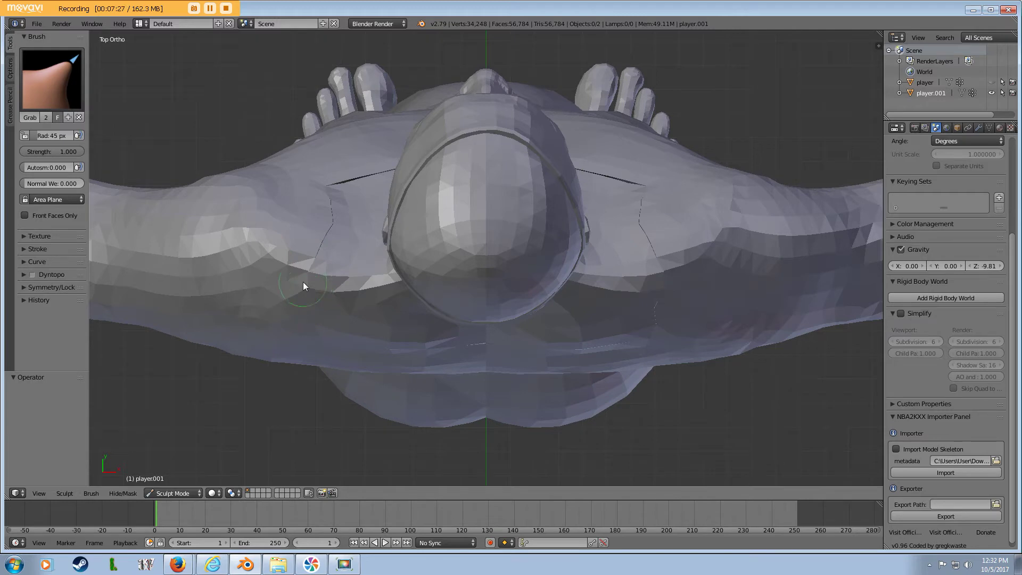
scroll(315, 268, "down", 1)
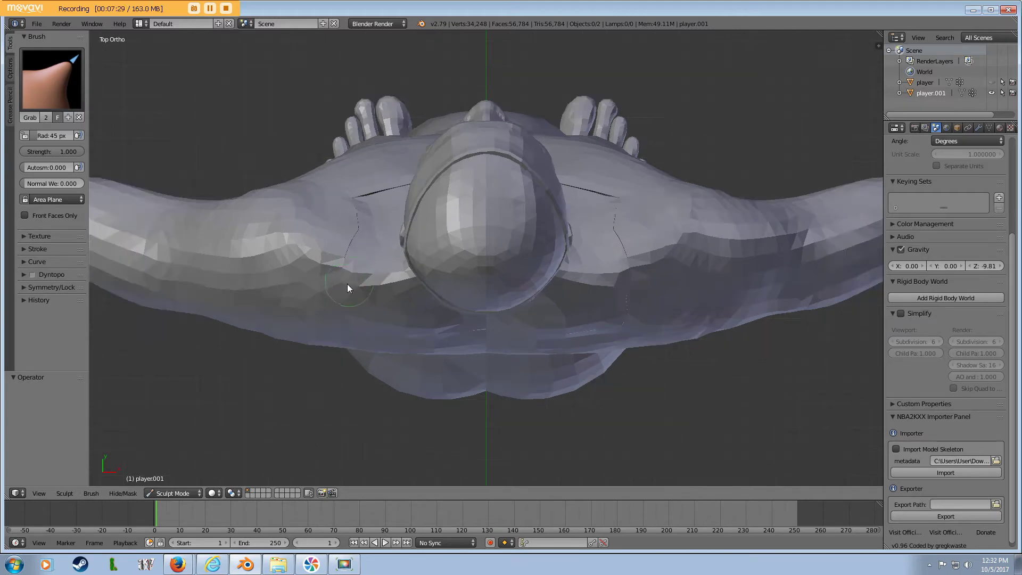
key("KP_1")
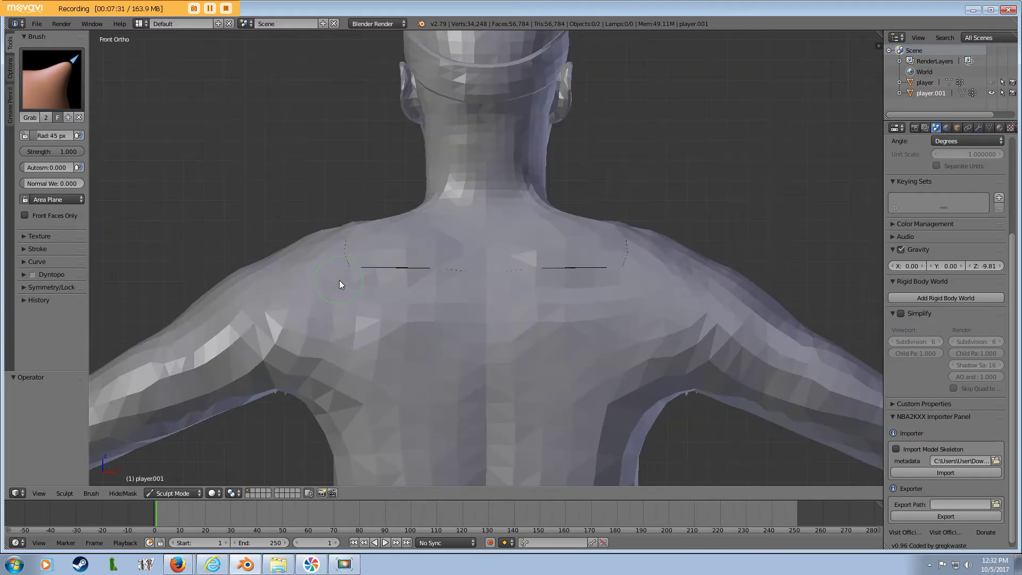
left_click_drag(344, 250, 348, 253)
key("KP_4")
key("KP_4")
key("KP_4")
key("KP_4")
key("KP_4")
key("KP_4")
key("KP_4")
key("KP_4")
key("KP_4")
key("KP_4")
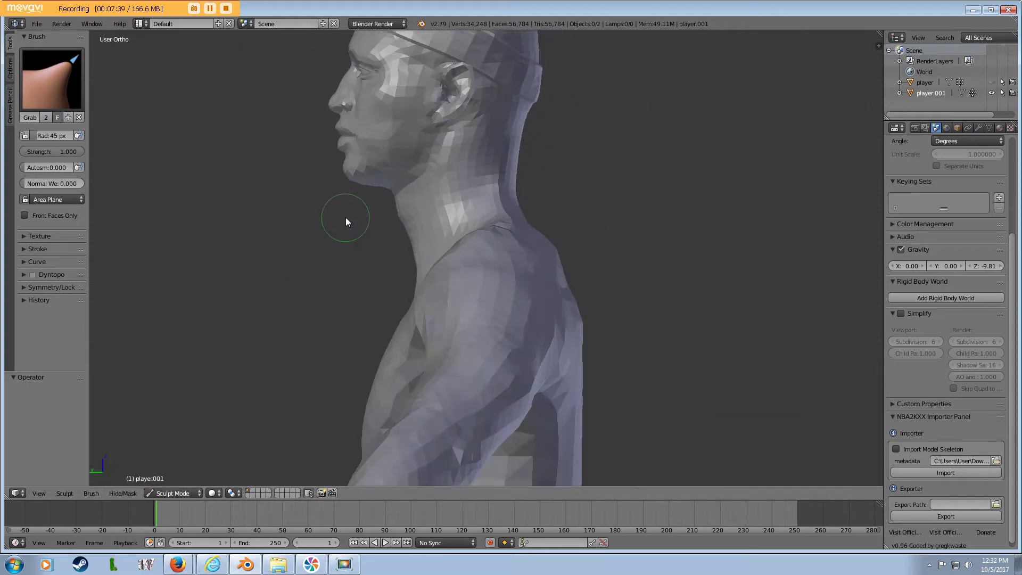
key("KP_4")
key("KP_4")
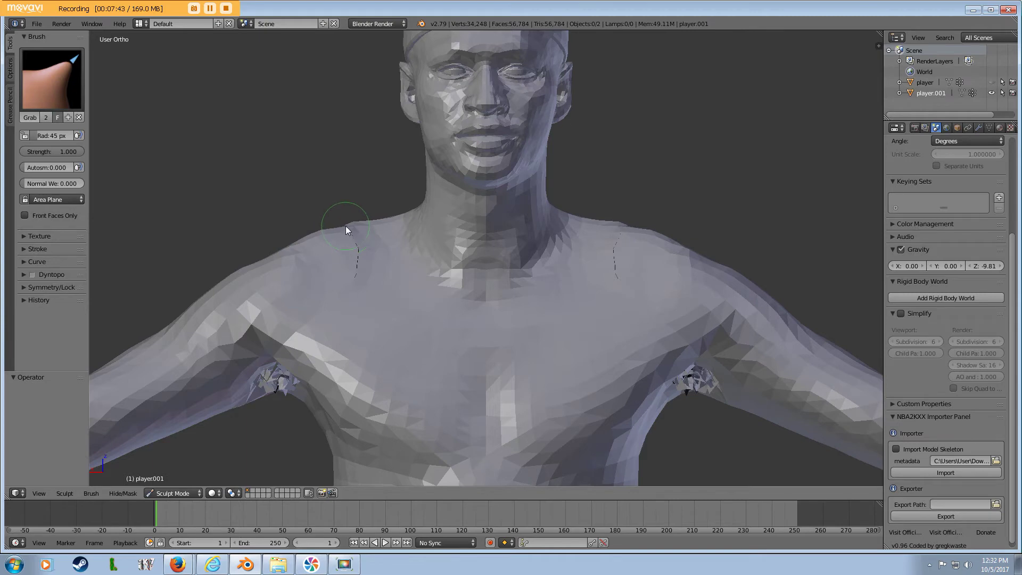
Set the Grab radius to 125 px and pull the left shoulder contour down and outward
left_click(59, 132)
type("125")
key("Return")
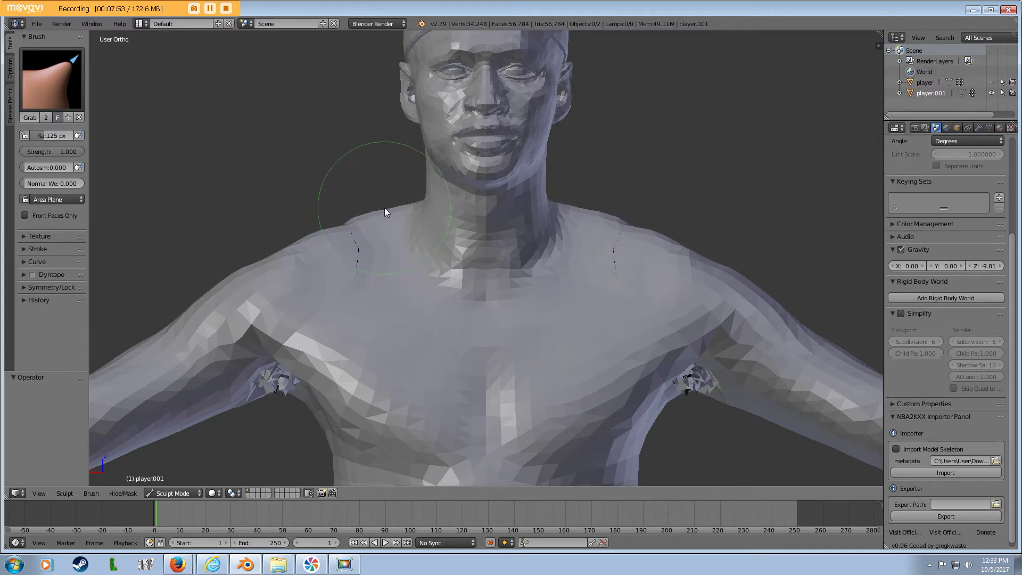
mouse_move(385, 208)
left_mouse_down()
mouse_move(402, 215)
mouse_move(407, 199)
left_mouse_up()
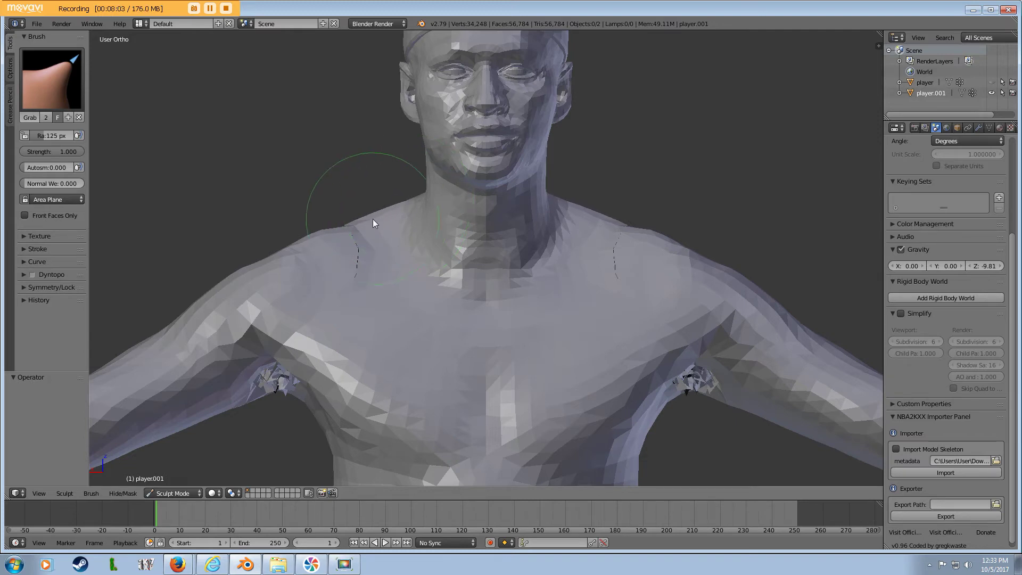
left_click_drag(342, 227, 344, 225)
Reduce the Grab radius to 65 px and orbit to a higher viewing angle
left_click(65, 131)
key("BackSpace")
type("65")
key("Return")
middle_click_drag(635, 213, 504, 251)
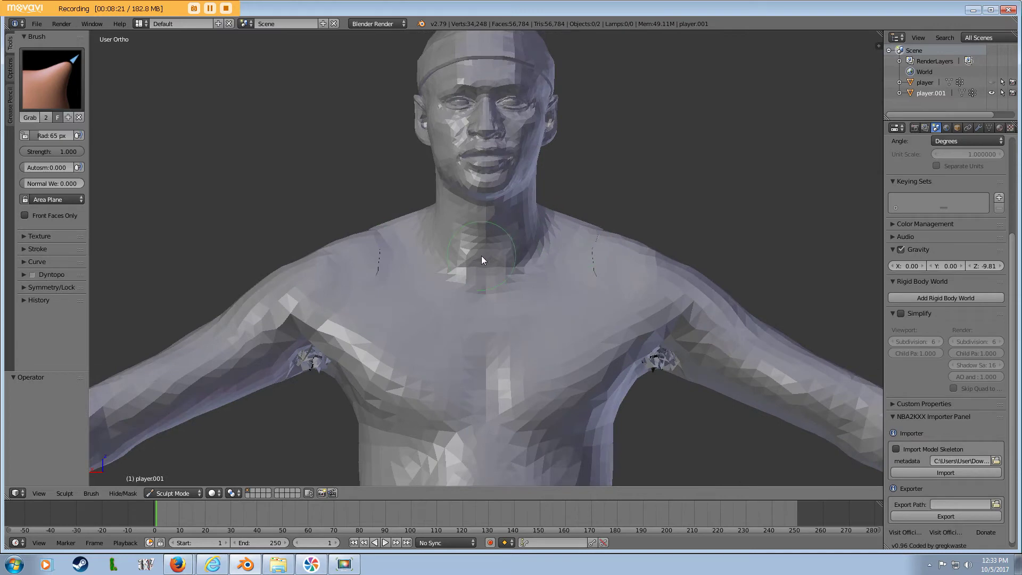
left_click(52, 134)
Set the brush radius to 75 px and inspect the model from side, back and front
scroll(607, 207, "down", 2)
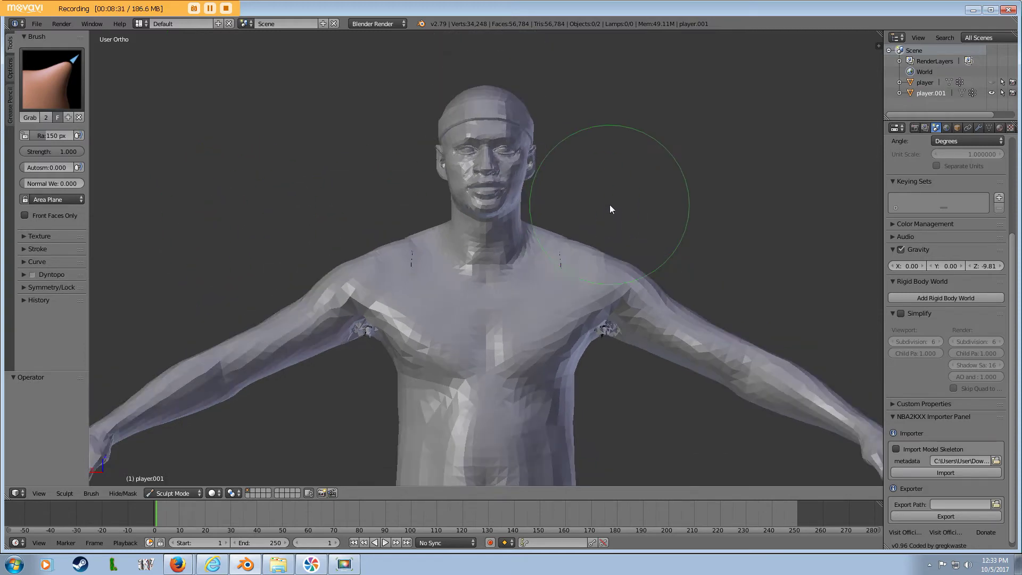
key("KP_4")
key("KP_4")
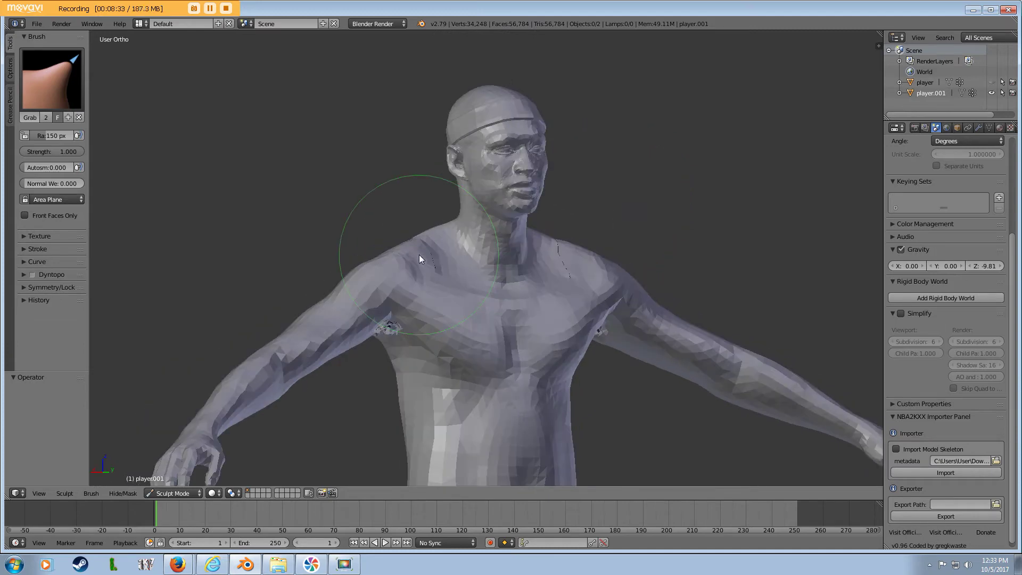
left_click(55, 135)
type("75")
key("Return")
key("KP_4")
key("KP_4")
key("KP_4")
key("KP_4")
key("KP_4")
key("KP_4")
key("KP_4")
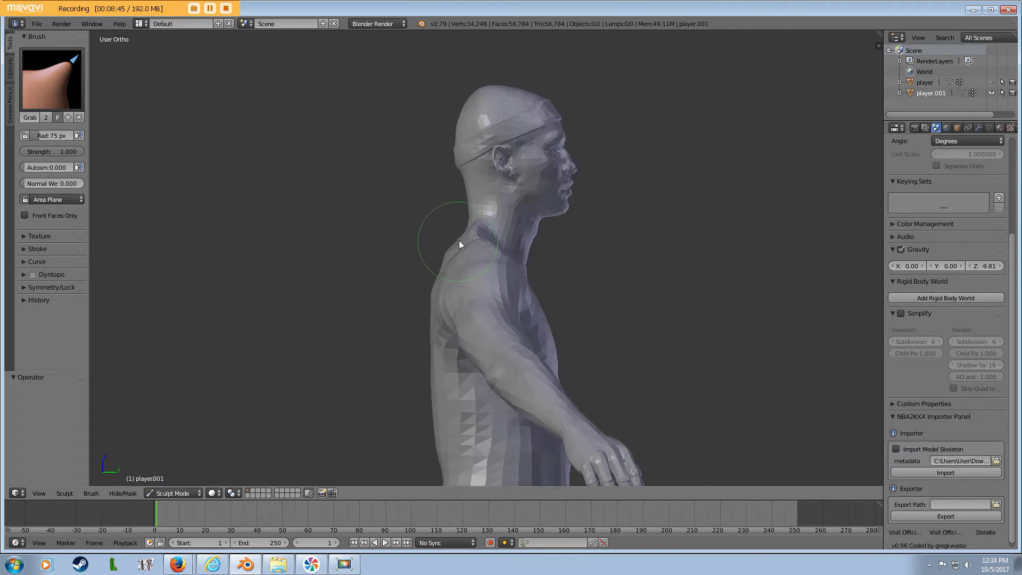
key("KP_4")
key("KP_4")
key("KP_4")
key("KP_4")
key("KP_4")
key("KP_4")
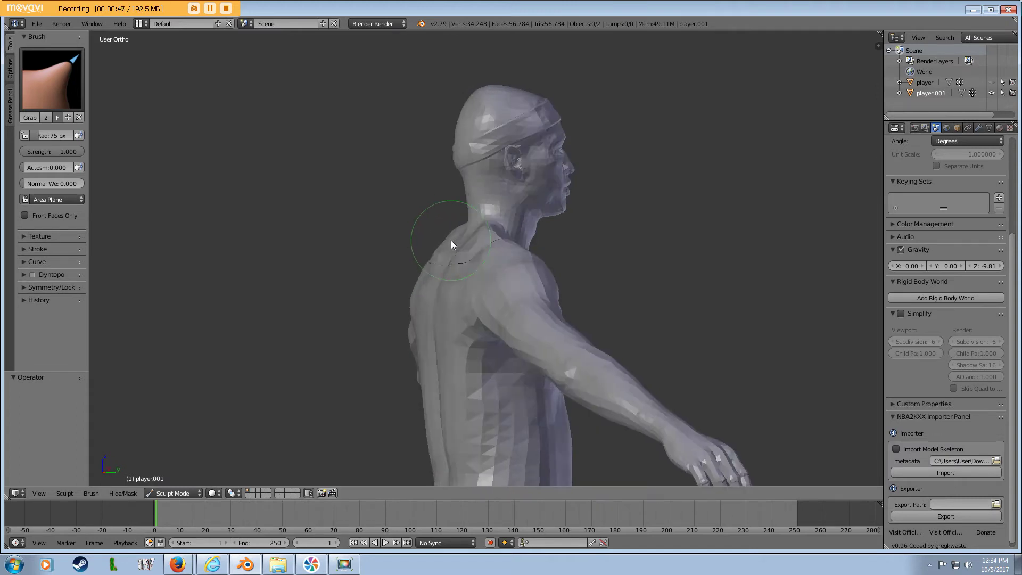
key("KP_4")
key("KP_4")
key("KP_4")
key("KP_4")
key("KP_4")
key("KP_4")
key("KP_4")
key("KP_4")
key("KP_4")
key("KP_4")
key("KP_4")
key("KP_4")
key("KP_4")
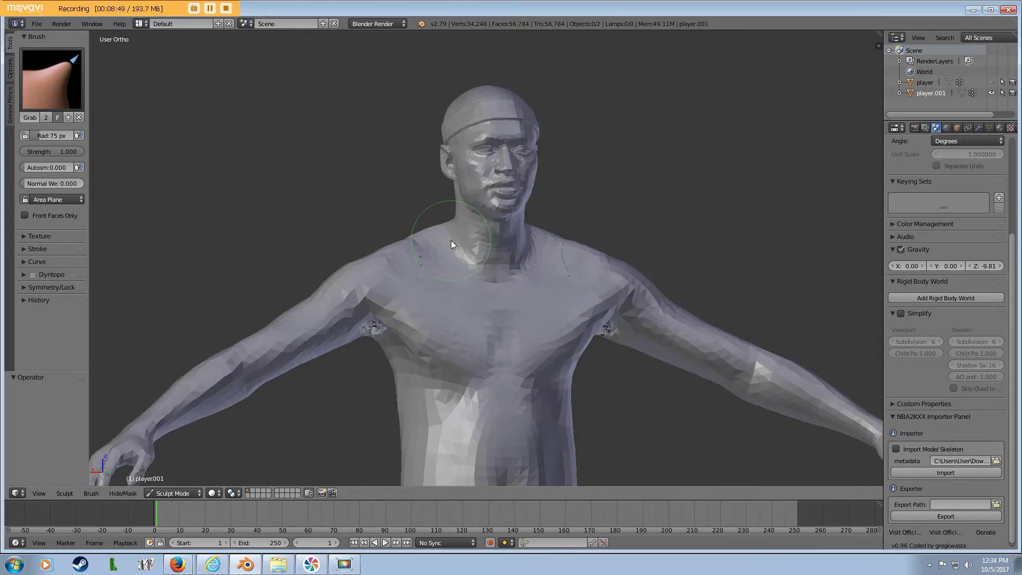
key("KP_6")
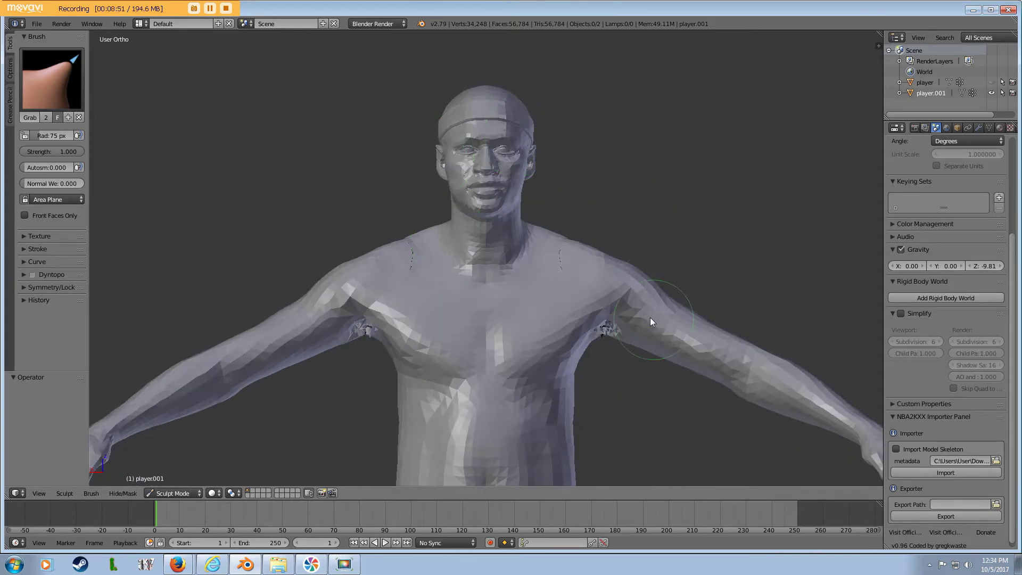
scroll(665, 325, "down", 3)
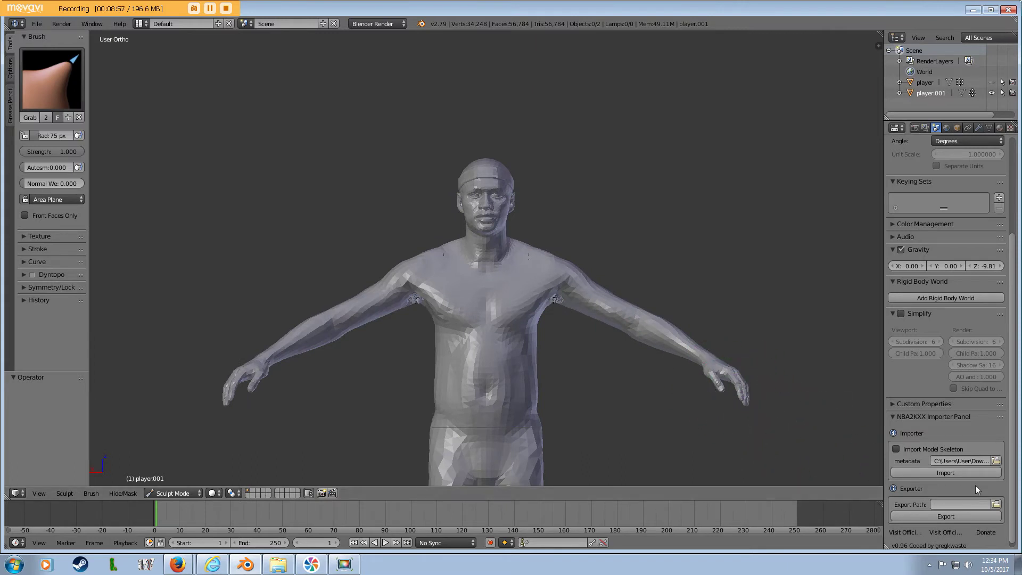
Set the export path to the Reggie Lewis Edited folder and export the player model
left_click(996, 504)
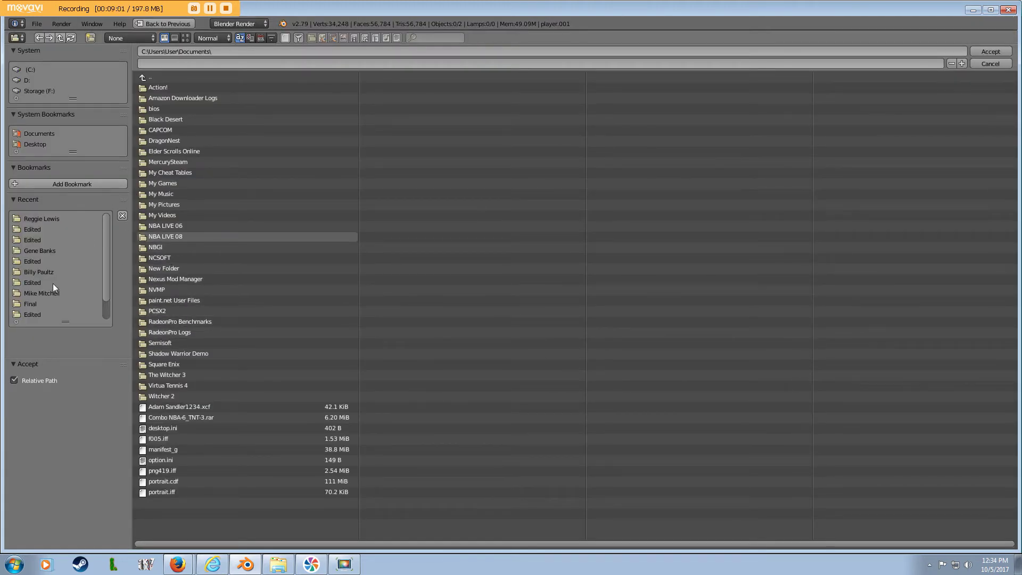
left_click(53, 218)
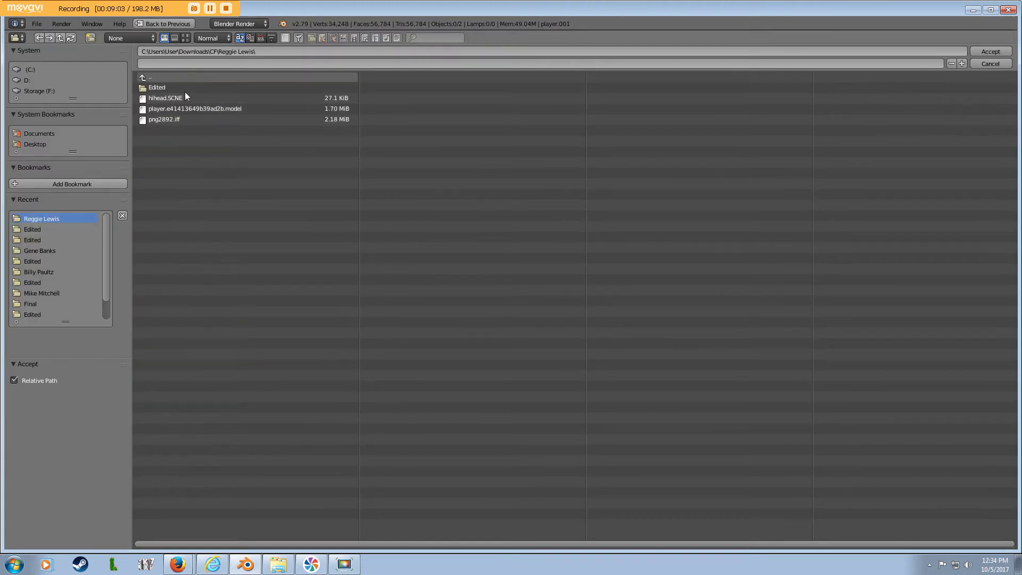
left_click(164, 87)
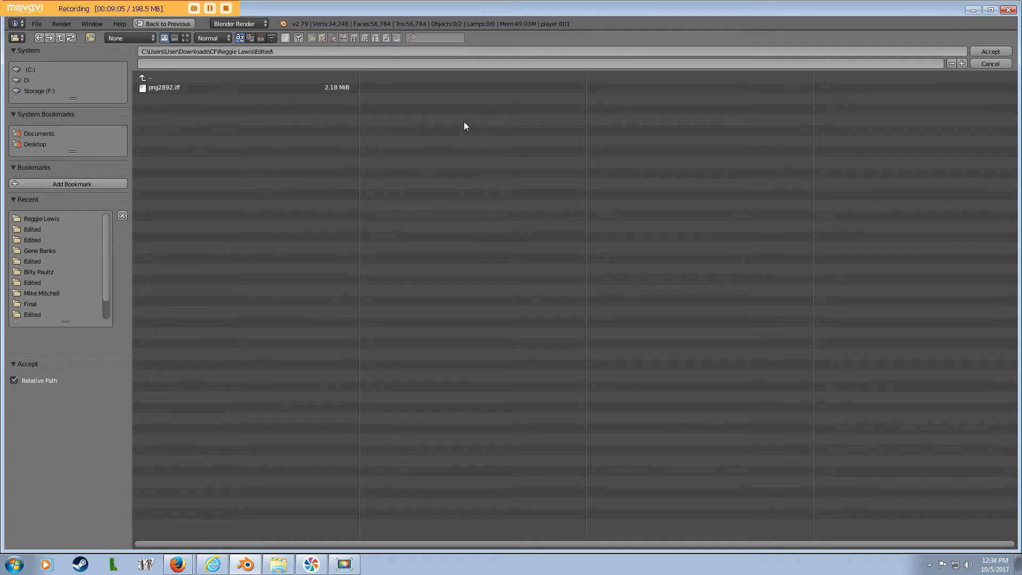
left_click(982, 50)
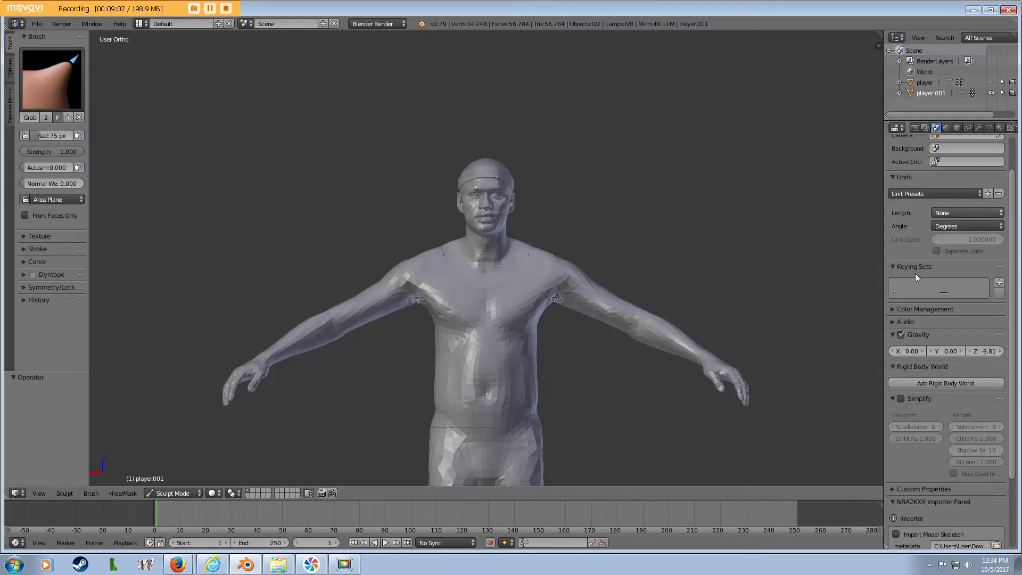
scroll(919, 420, "down", 2)
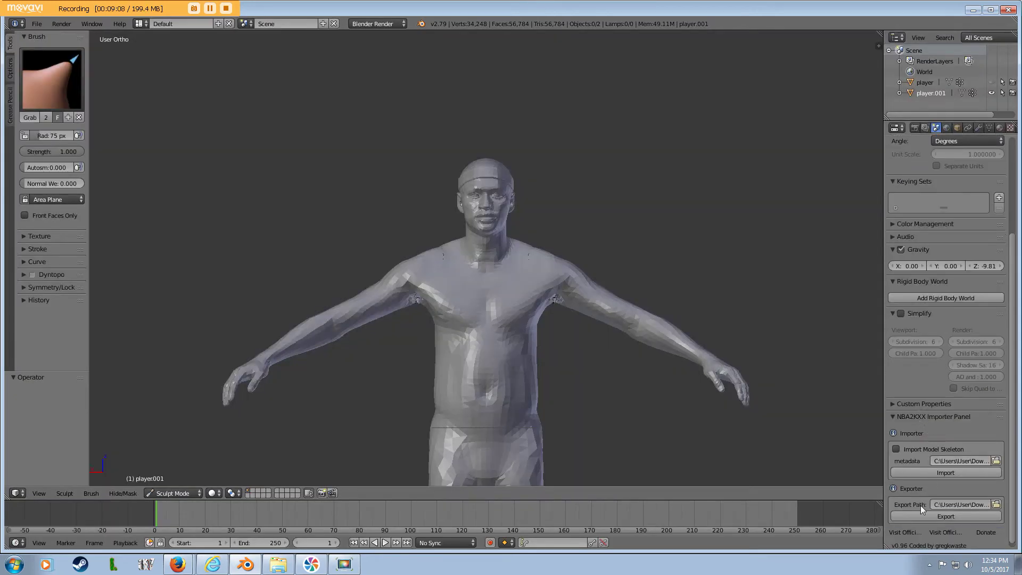
left_click(946, 517)
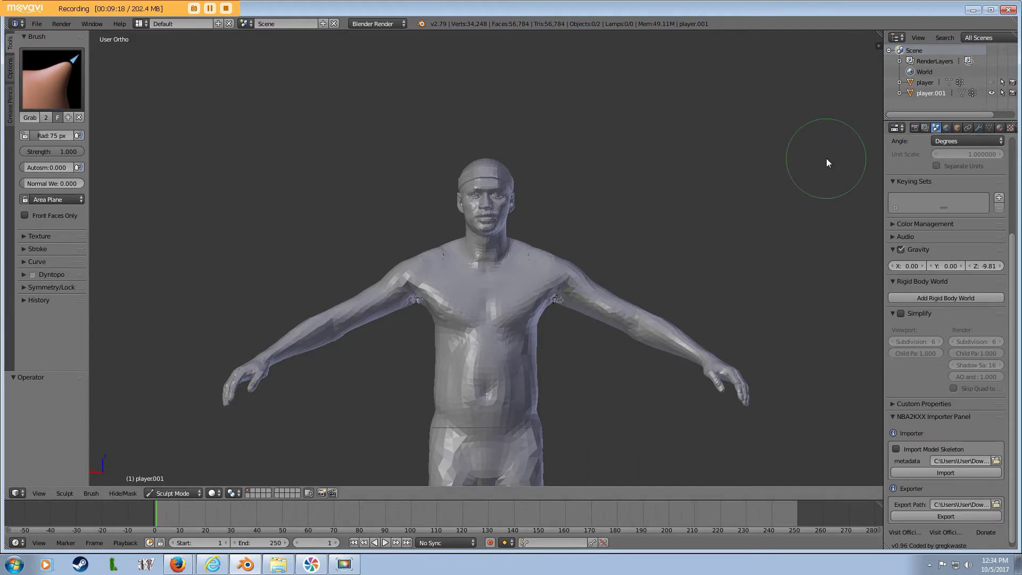
left_click(275, 567)
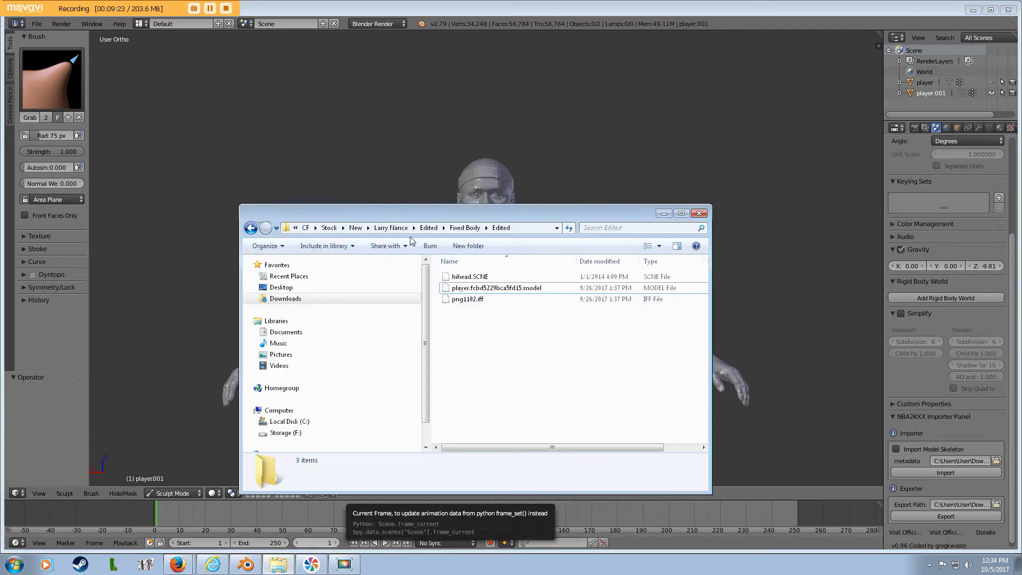
In CF > Reggie Lewis > Edited, delete the exported .model file and minimize Explorer
left_click(305, 227)
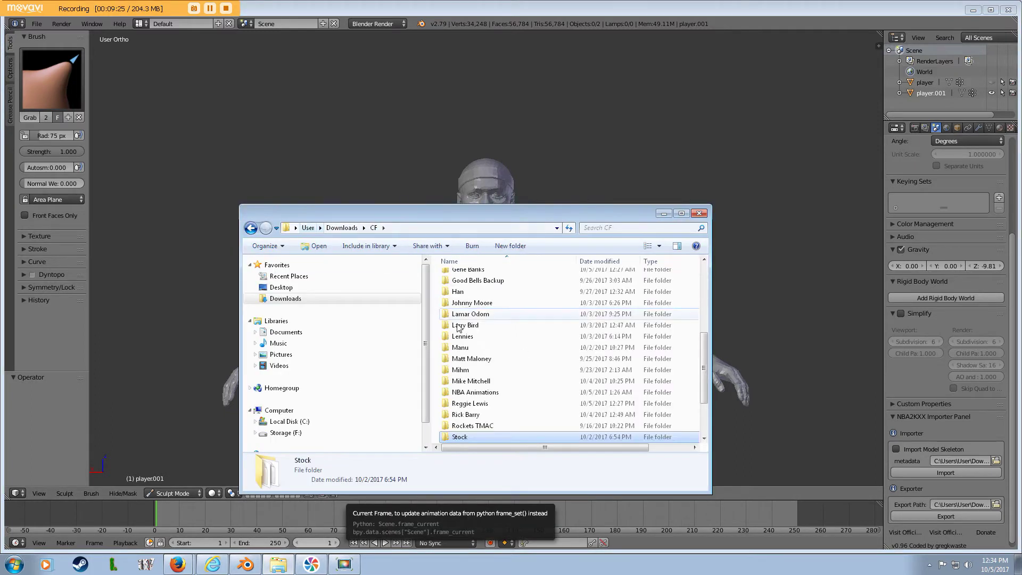
double_click(469, 403)
double_click(493, 278)
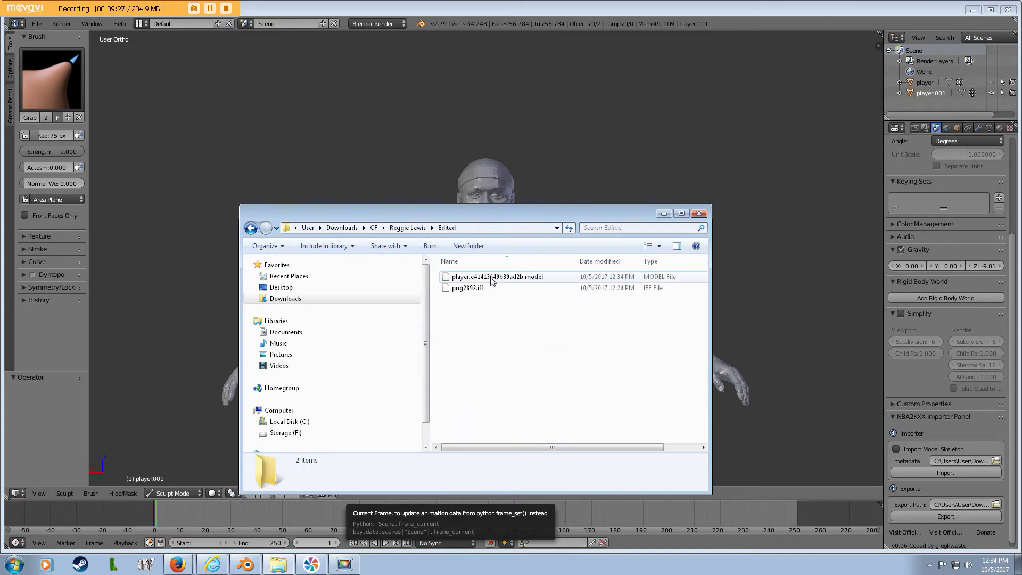
right_click(491, 279)
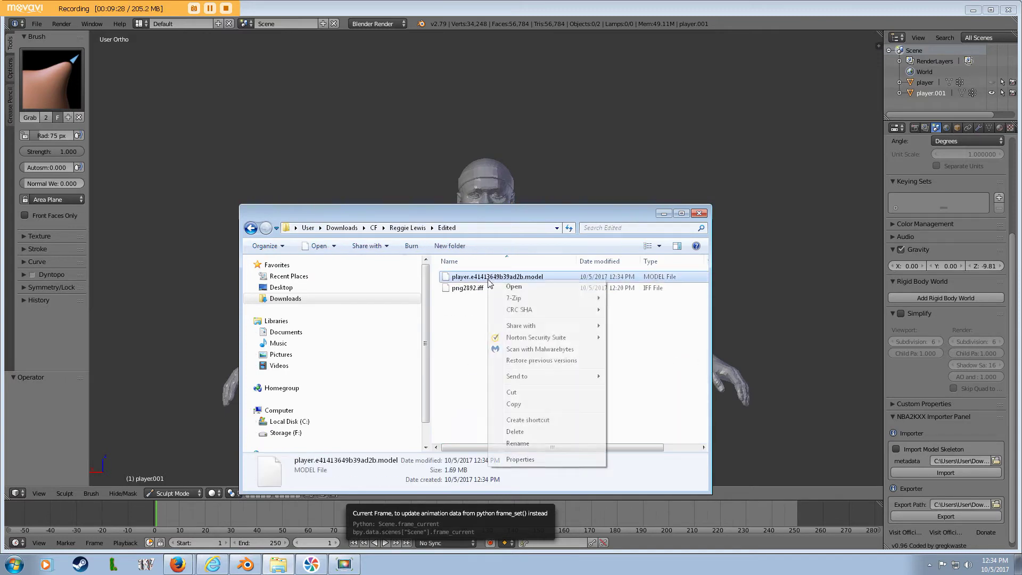
left_click(514, 432)
left_click(554, 325)
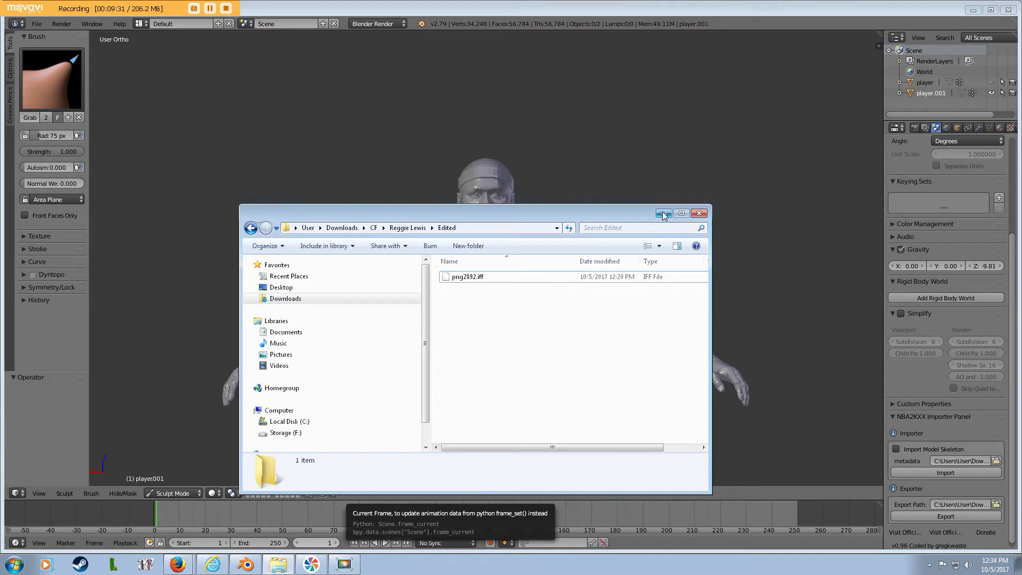
left_click(663, 213)
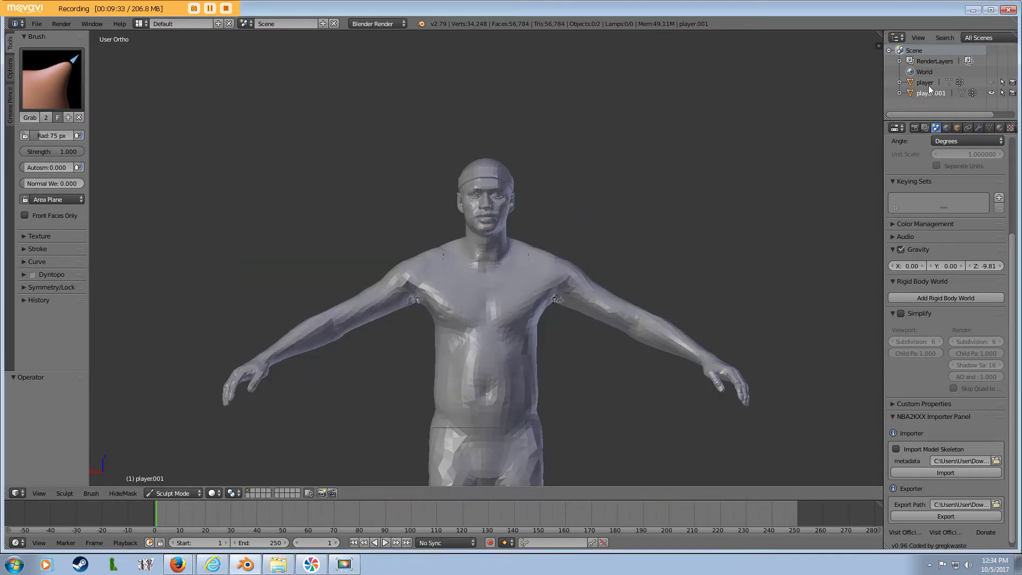
Delete the original player object from the Outliner
left_click(929, 85)
right_click(929, 85)
left_click(902, 121)
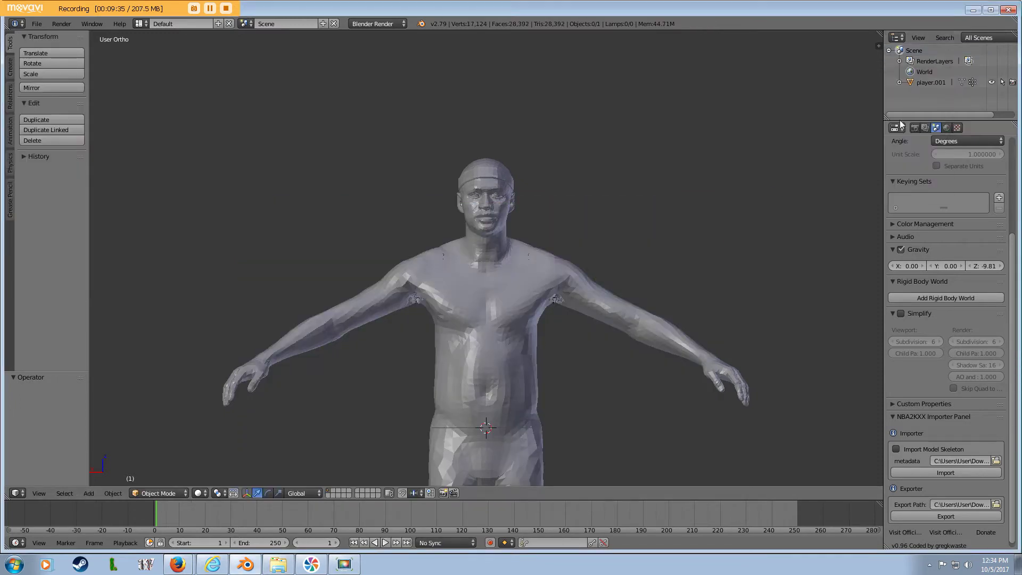
Rename player.001 to player
left_click(932, 82)
double_click(954, 81)
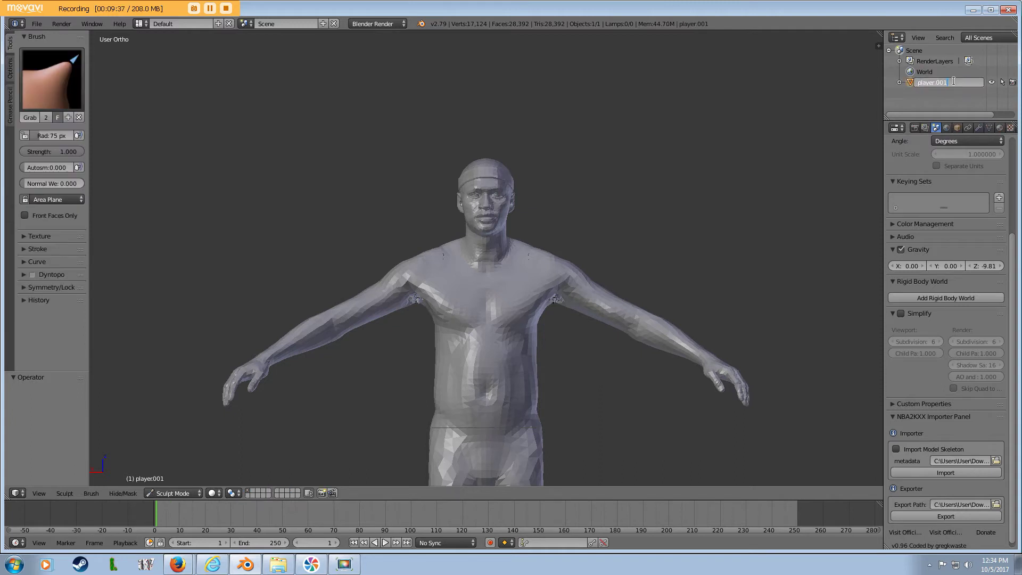
key("End")
key("BackSpace")
key("BackSpace")
key("BackSpace")
key("BackSpace")
key("Return")
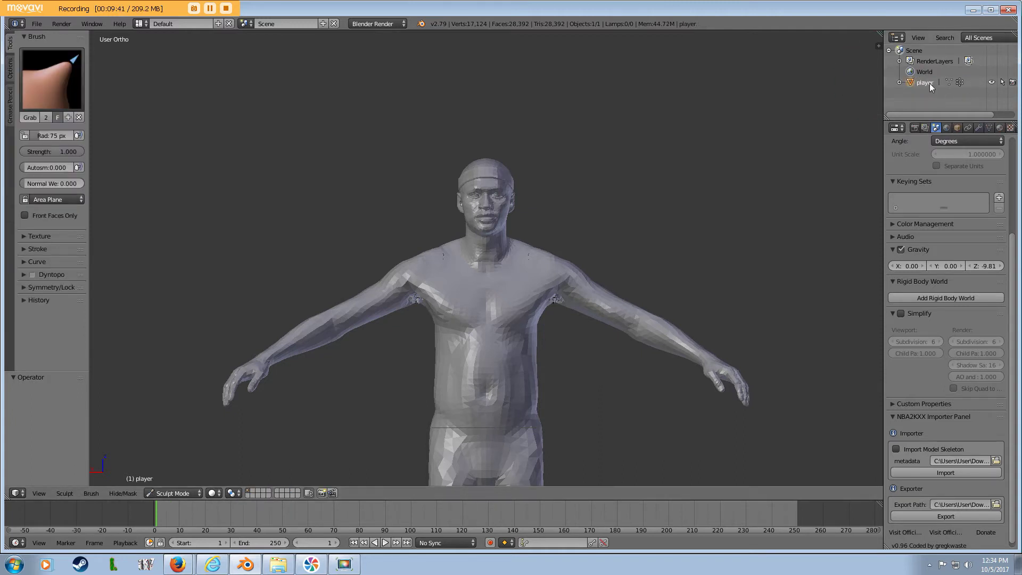
Accept the Edited folder as export path and export the renamed player model
left_click(997, 505)
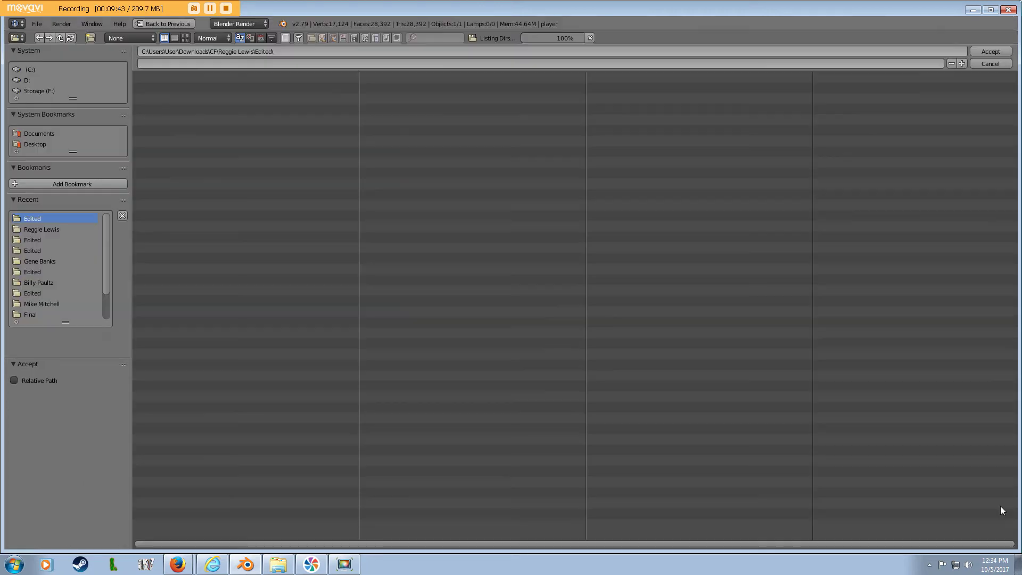
left_click(992, 51)
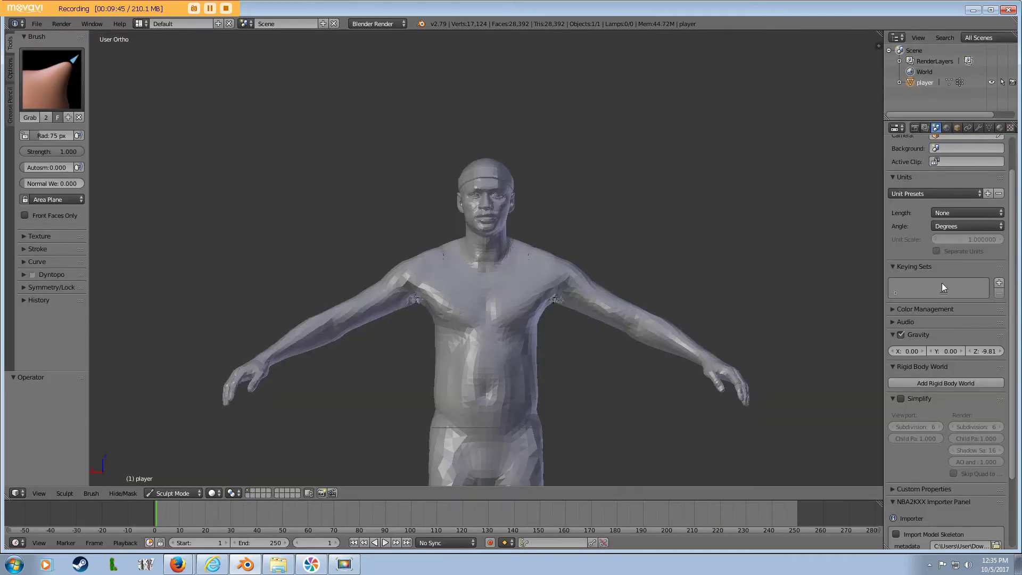
scroll(913, 449, "down", 4)
left_click(935, 519)
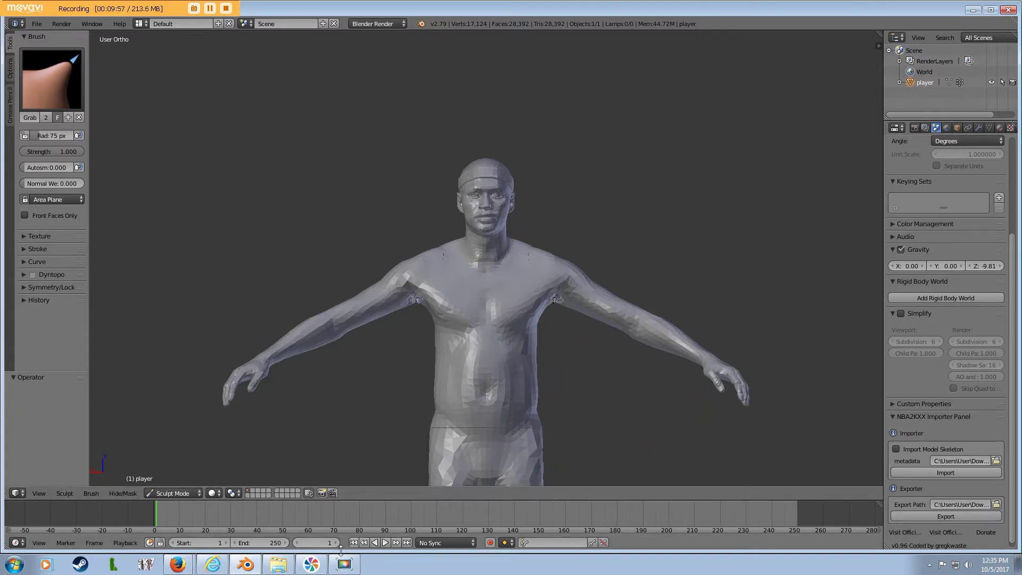
left_click(274, 567)
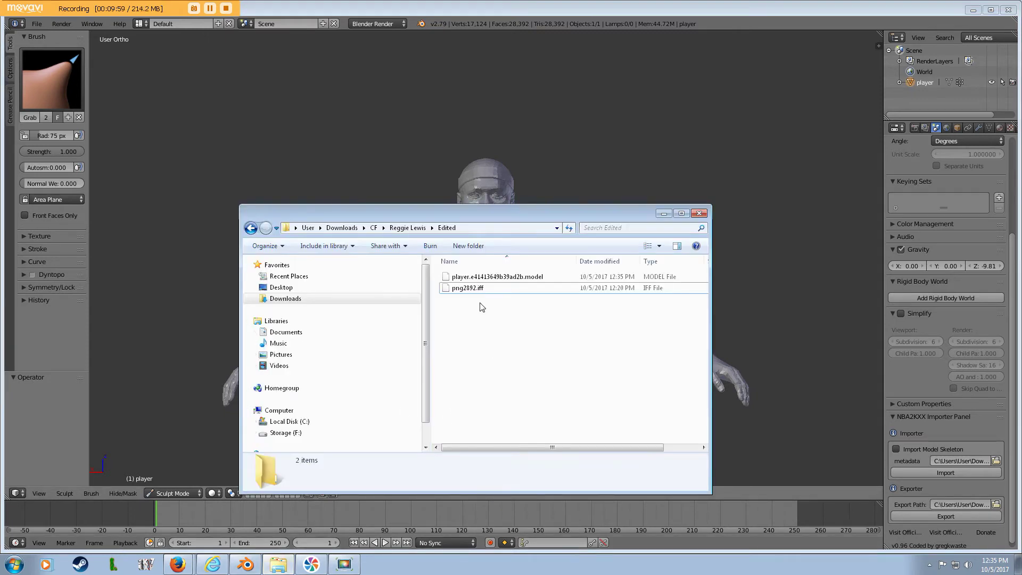
Open png2892.iff in 7-Zip and copy hihead.SCNE through hihead_5.SCNE into the Edited folder
left_click(493, 281)
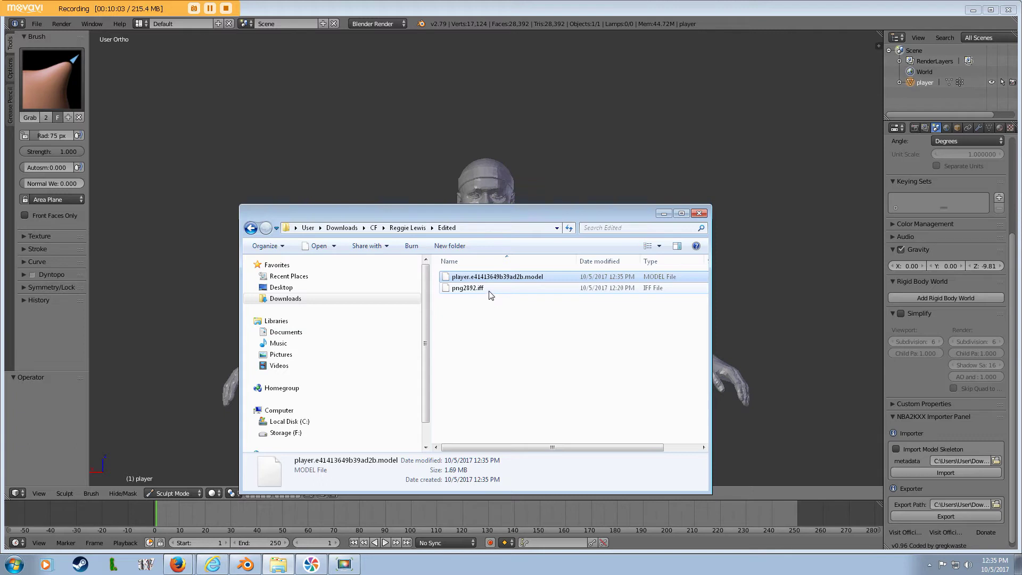
left_click(489, 292)
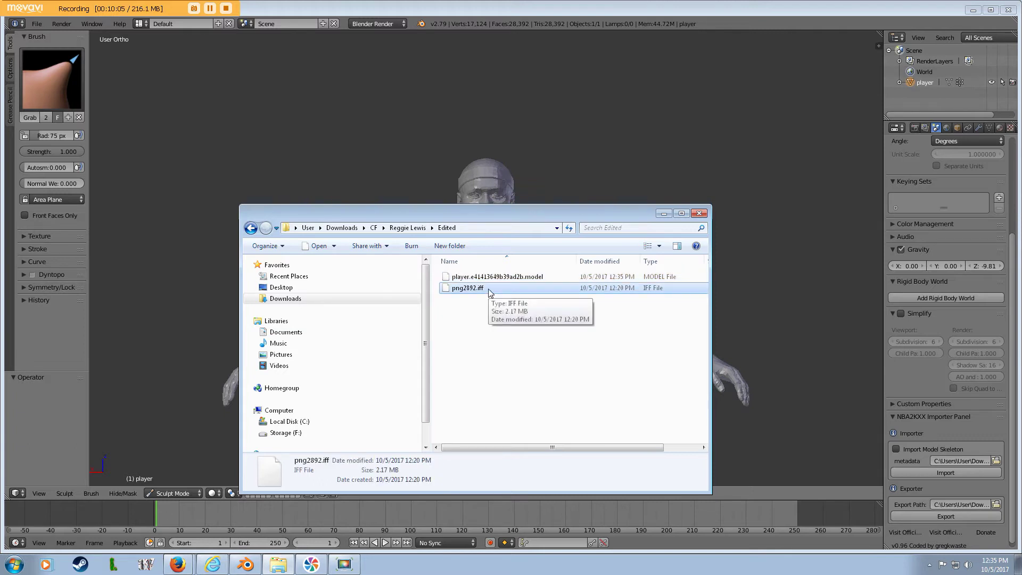
right_click(489, 291)
mouse_move(591, 309)
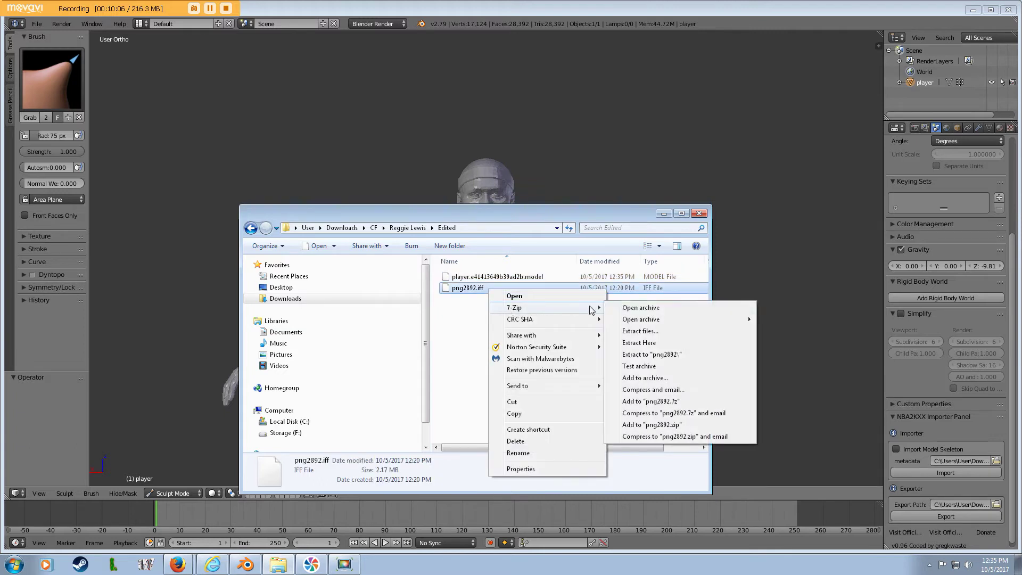
left_click(626, 308)
left_click(102, 161)
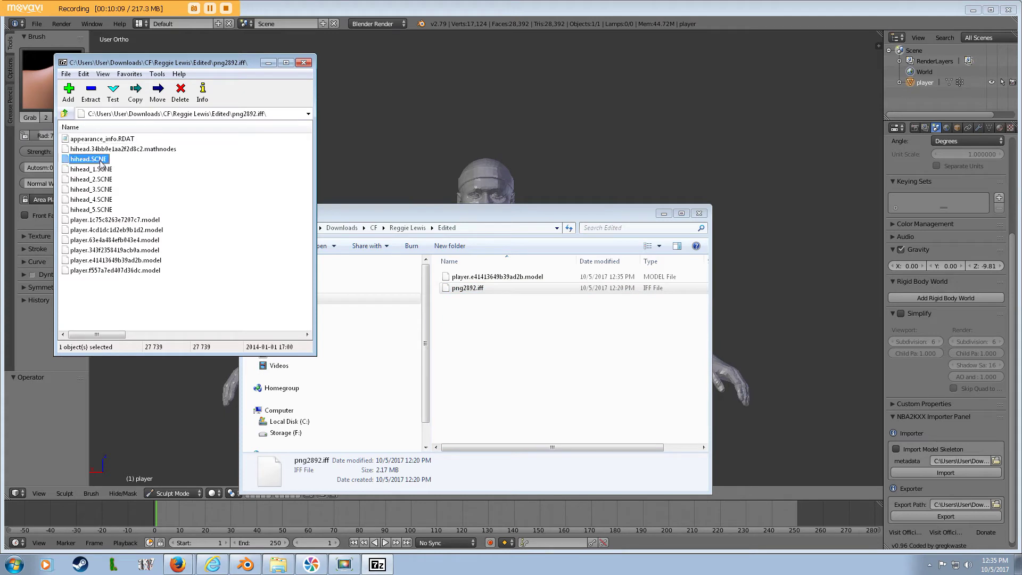
left_click(94, 212, "shift")
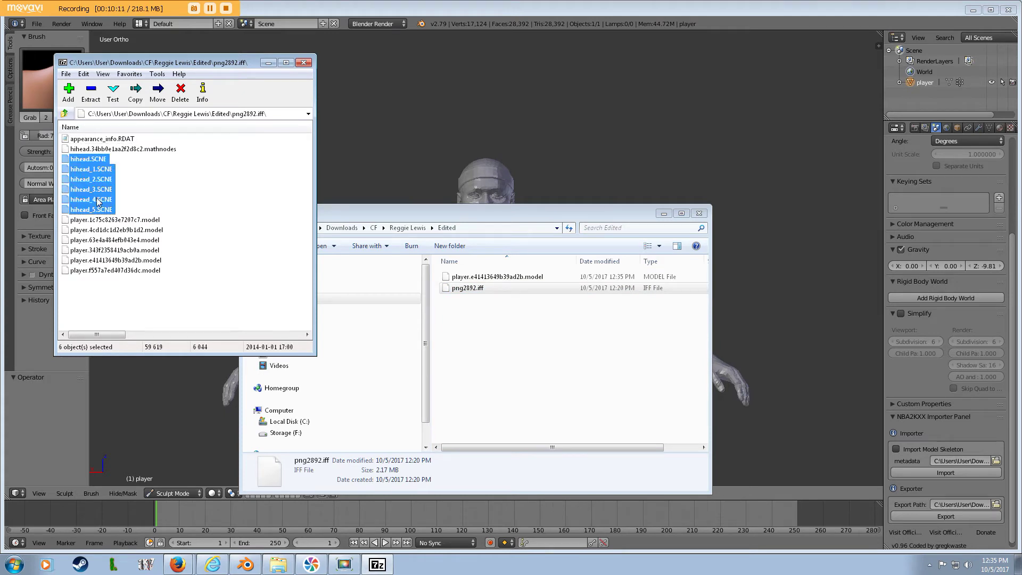
left_click_drag(100, 202, 479, 338)
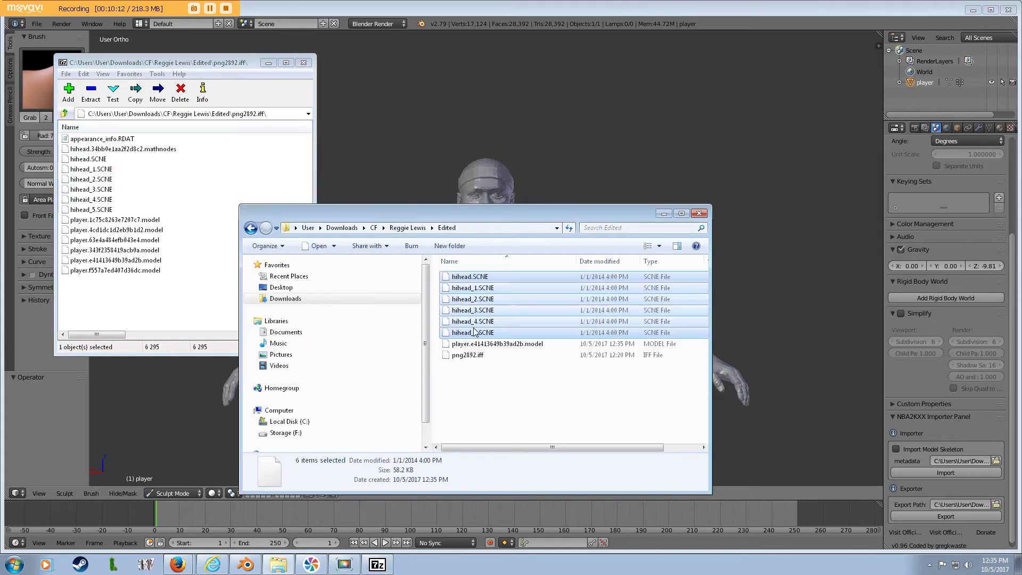
left_click(303, 62)
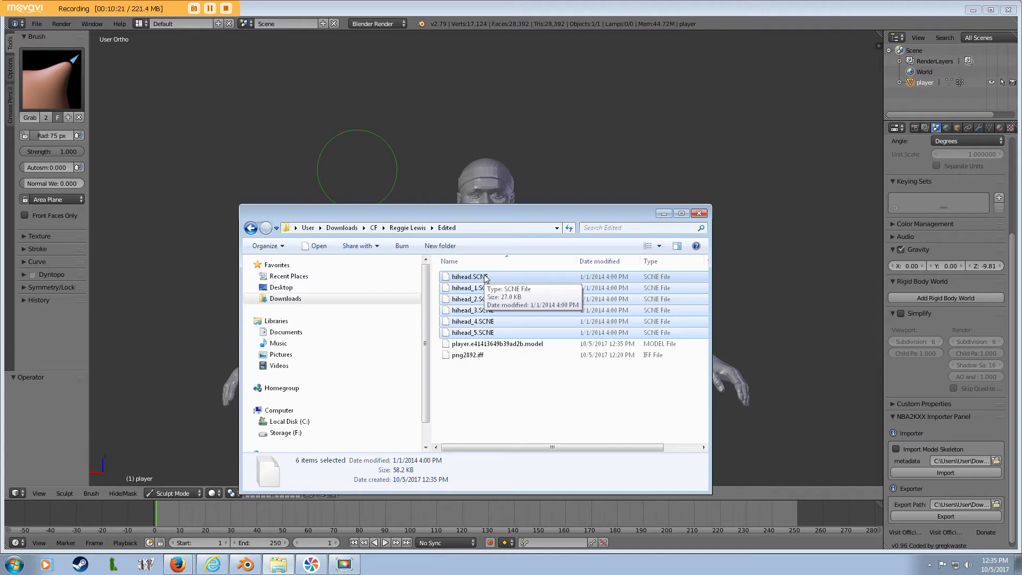
Open hihead.SCNE in Notepad, copy all of its text, and close Notepad
double_click(485, 277)
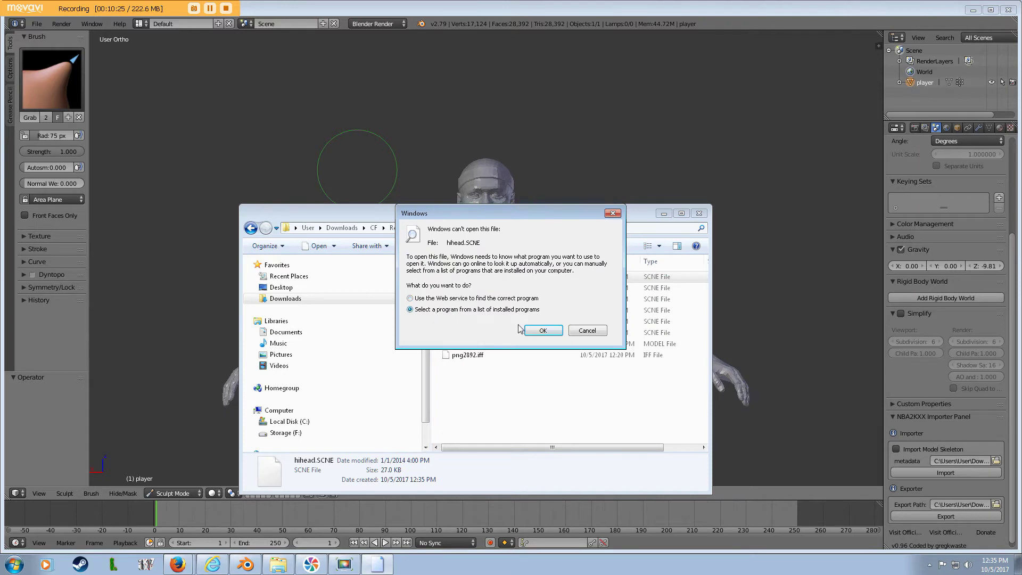
left_click(541, 330)
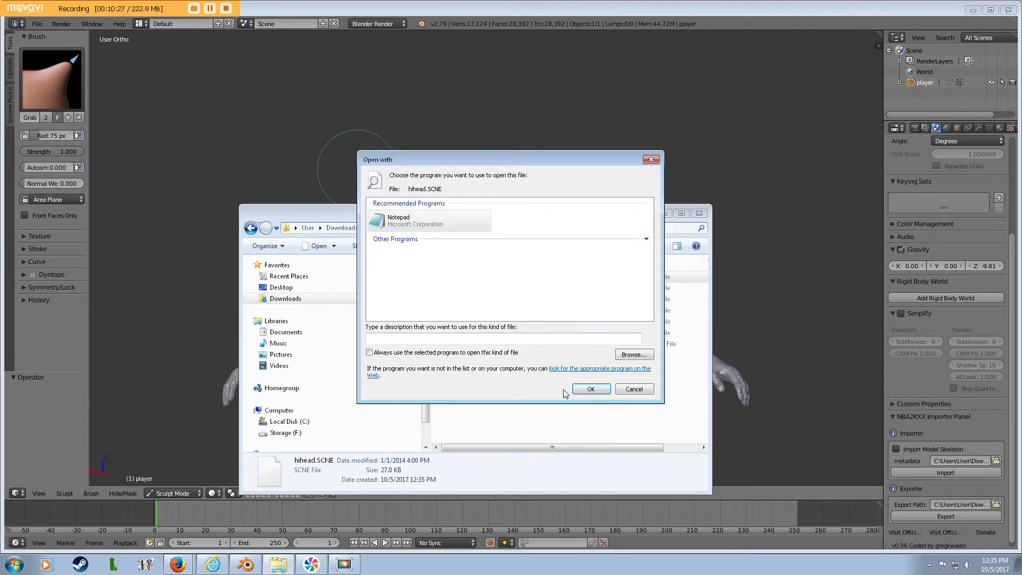
left_click(590, 389)
right_click(520, 290)
left_click(551, 364)
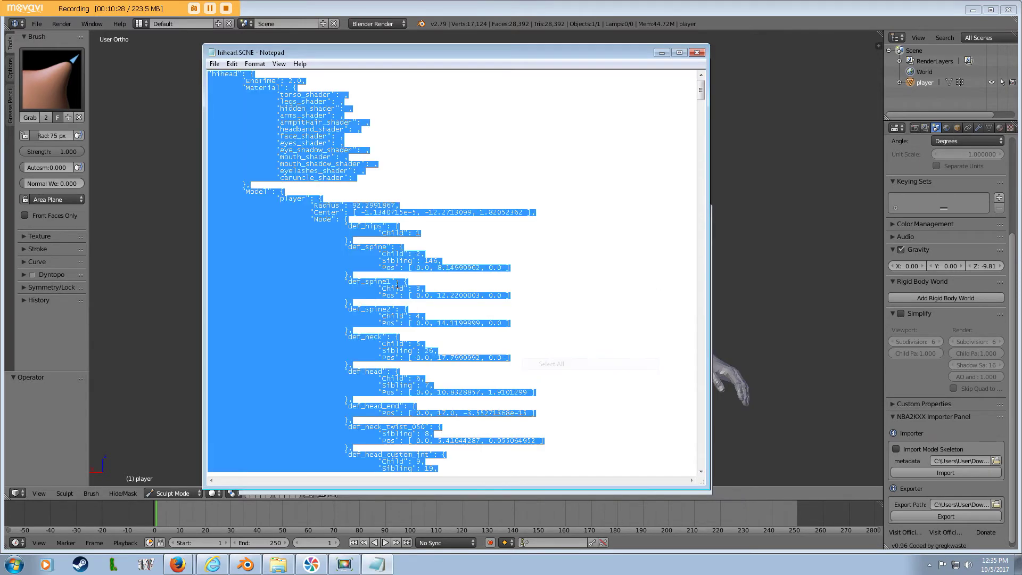
right_click(306, 271)
left_click(328, 308)
left_click(699, 53)
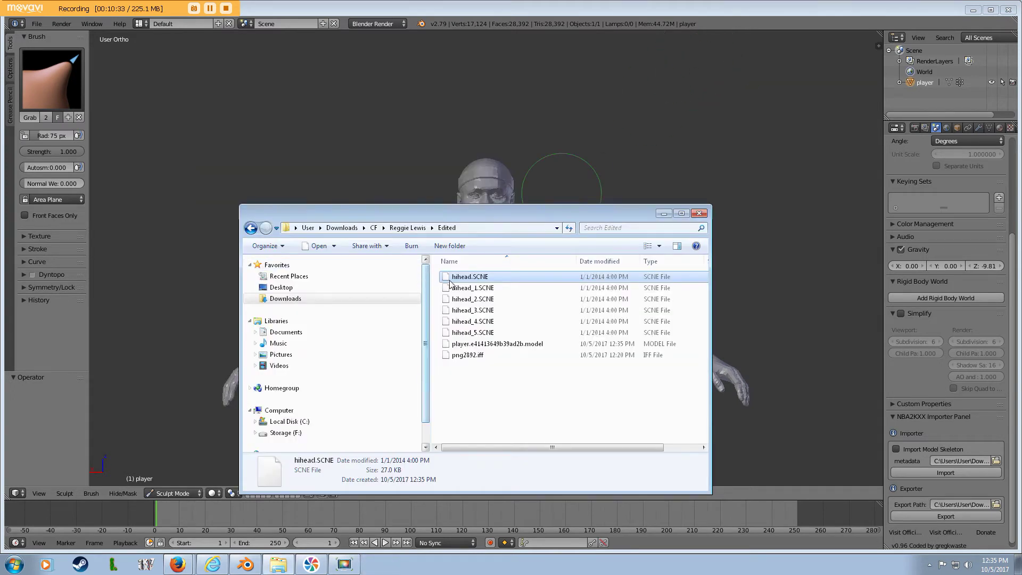
double_click(469, 288)
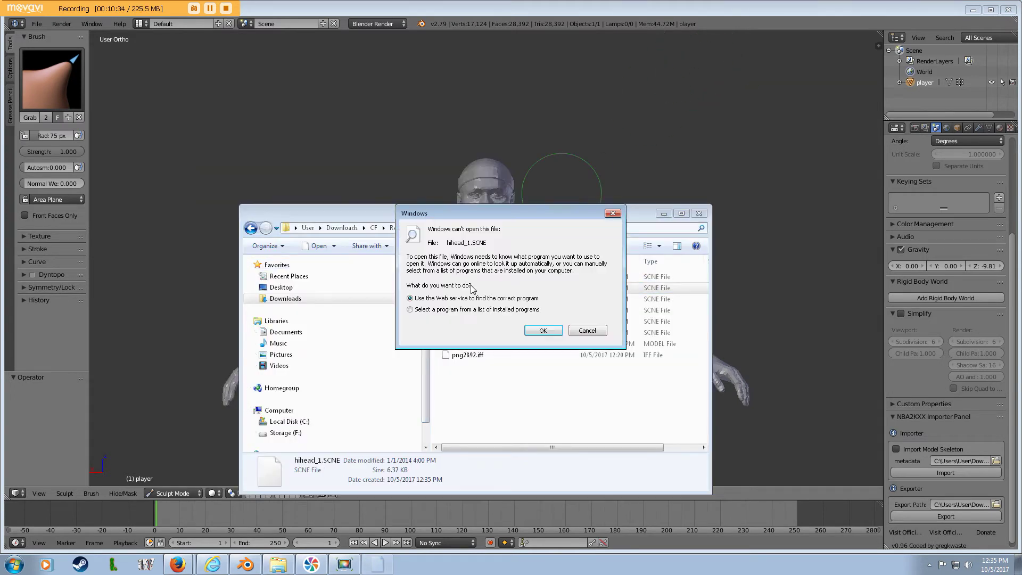
Open hihead_1.SCNE in Notepad, replace its text with the copied scene text, and save
left_click(535, 331)
left_click(411, 353)
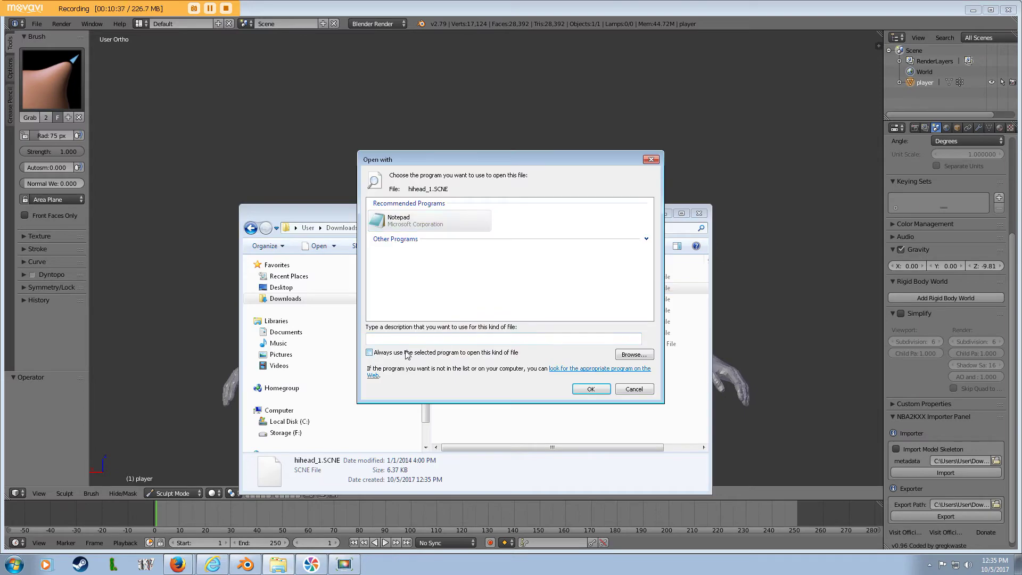
left_click(591, 389)
right_click(521, 273)
left_click(533, 346)
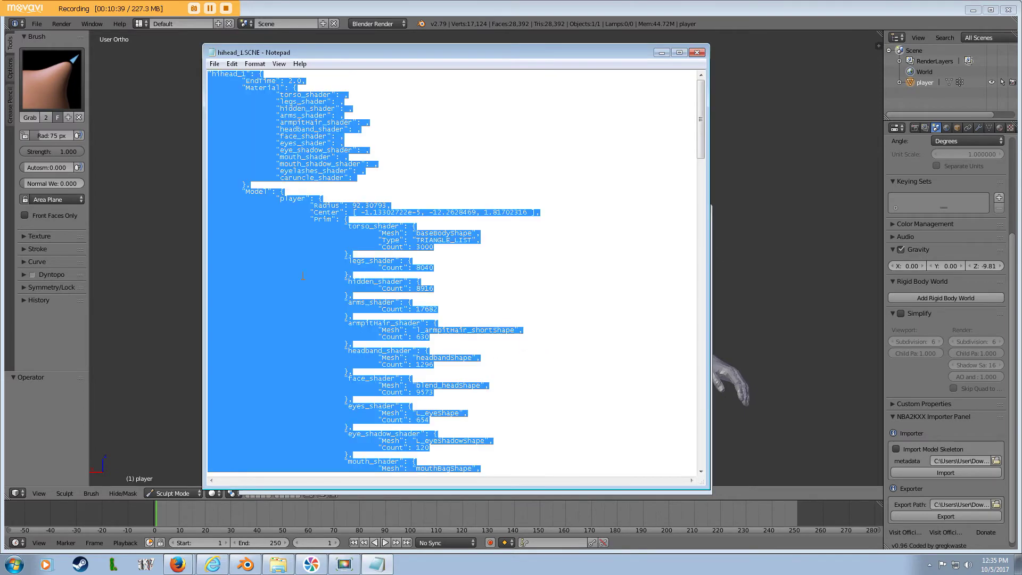
right_click(295, 274)
left_click(315, 322)
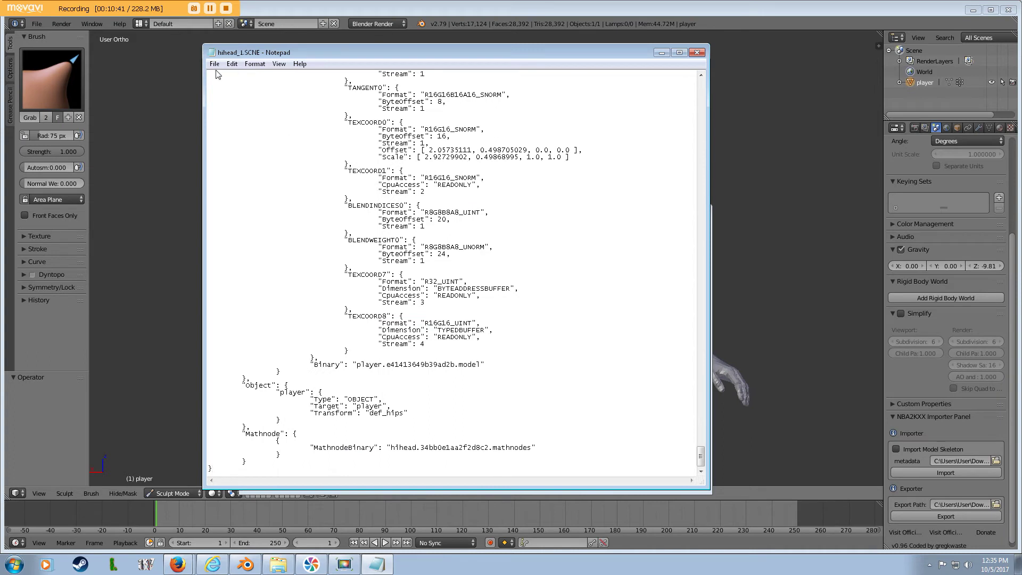
left_click(215, 64)
left_click(230, 100)
left_click(697, 52)
Overwrite hihead_2.SCNE with the copied scene text in Notepad and save it
left_click(484, 299)
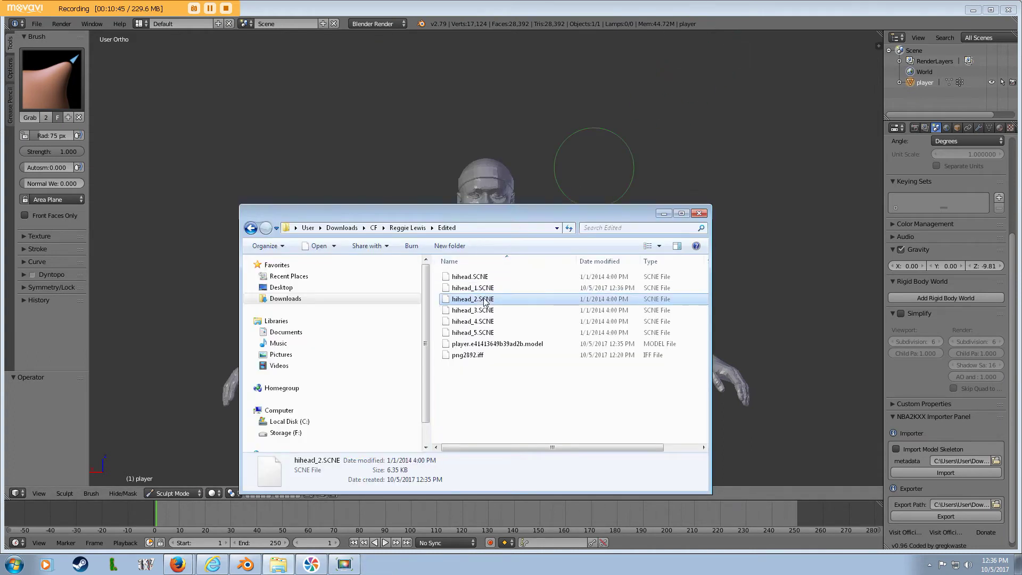
double_click(485, 299)
left_click(543, 330)
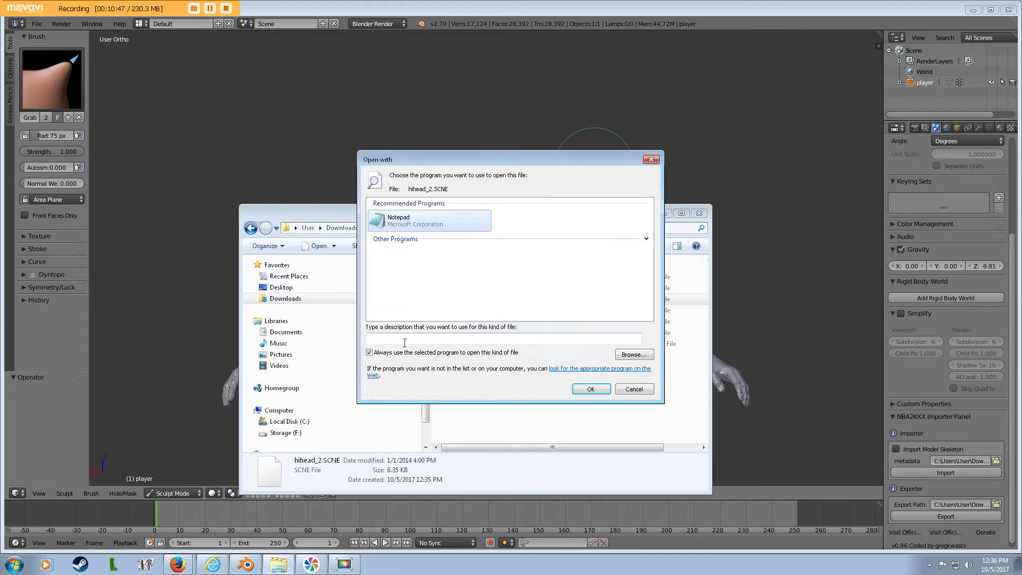
left_click(588, 391)
right_click(379, 313)
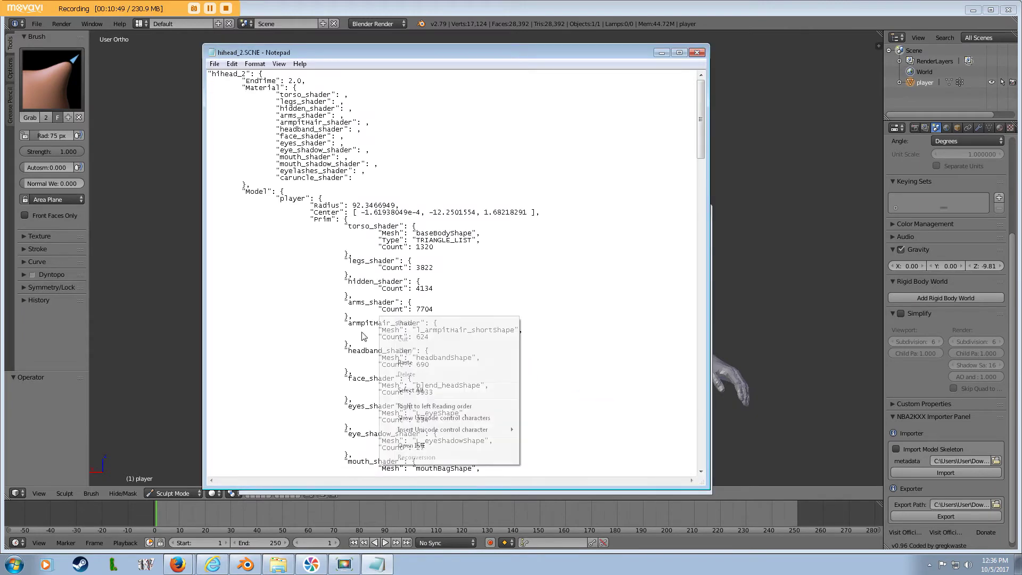
left_click(405, 394)
right_click(301, 257)
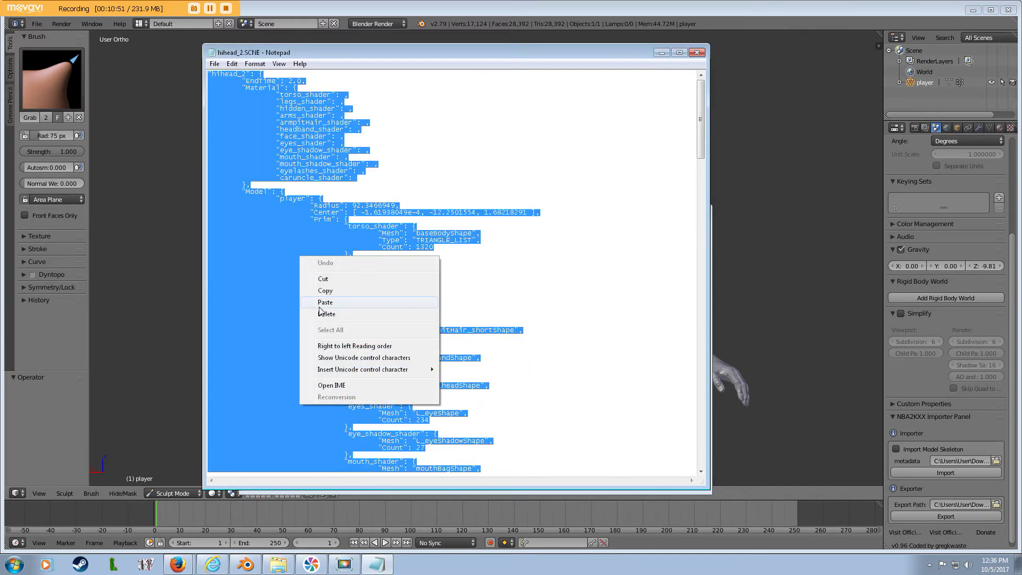
left_click(322, 304)
left_click(214, 63)
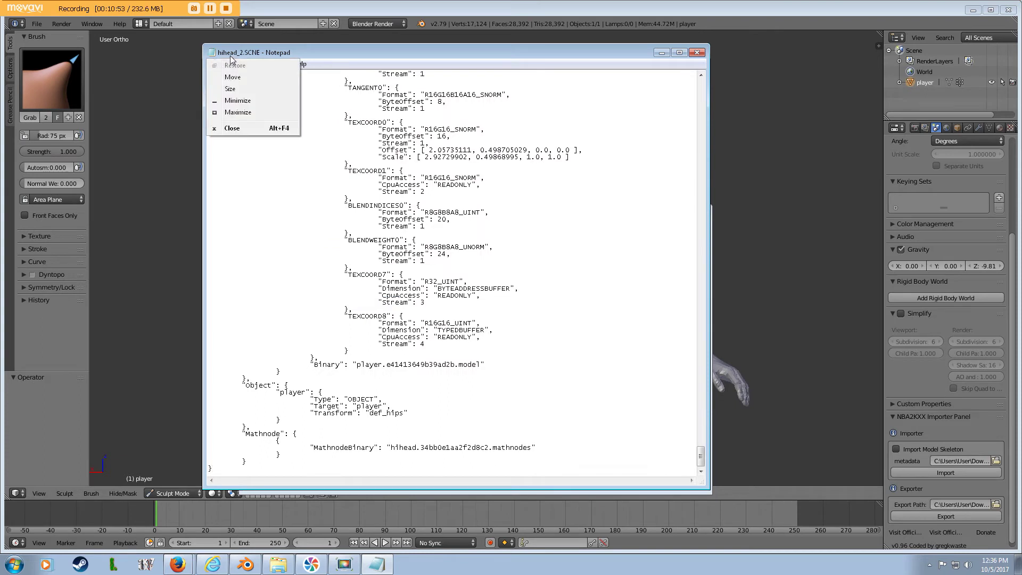
left_click(214, 64)
left_click(214, 63)
left_click(231, 100)
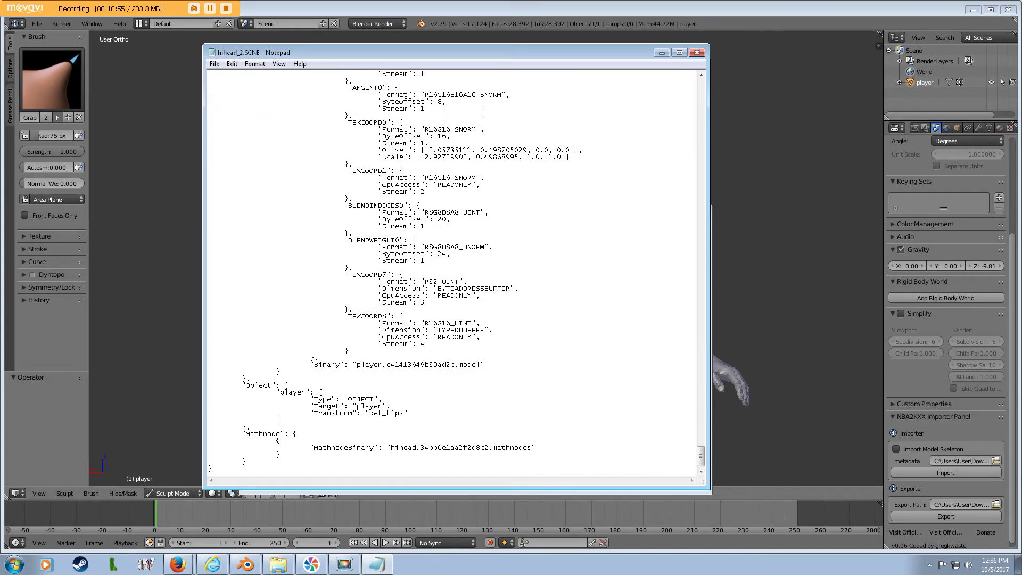
left_click(697, 52)
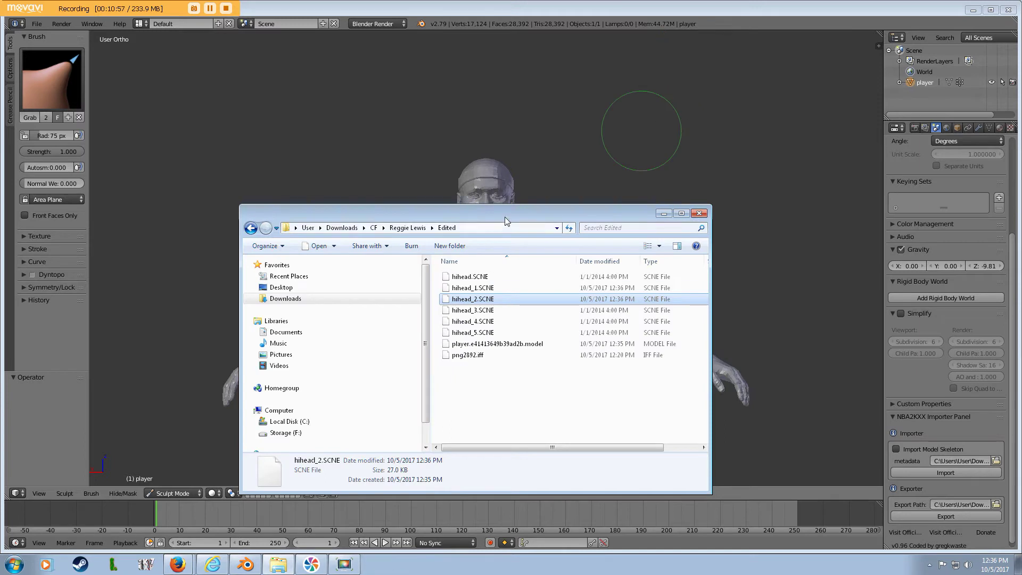
Replace hihead_3.SCNE's contents with the copied scene text, without making Notepad the default, and save
double_click(499, 310)
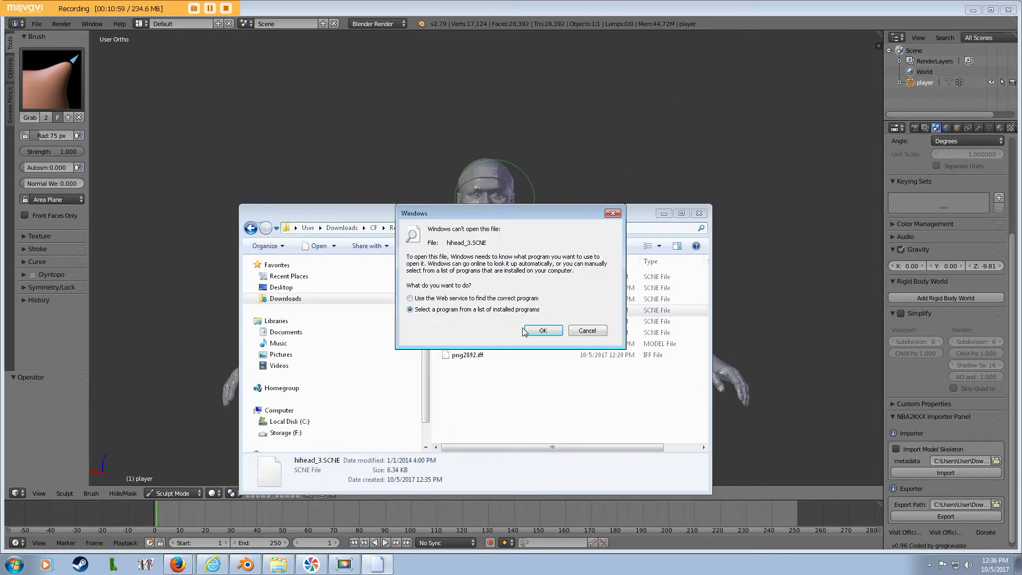
left_click(542, 331)
left_click(400, 354)
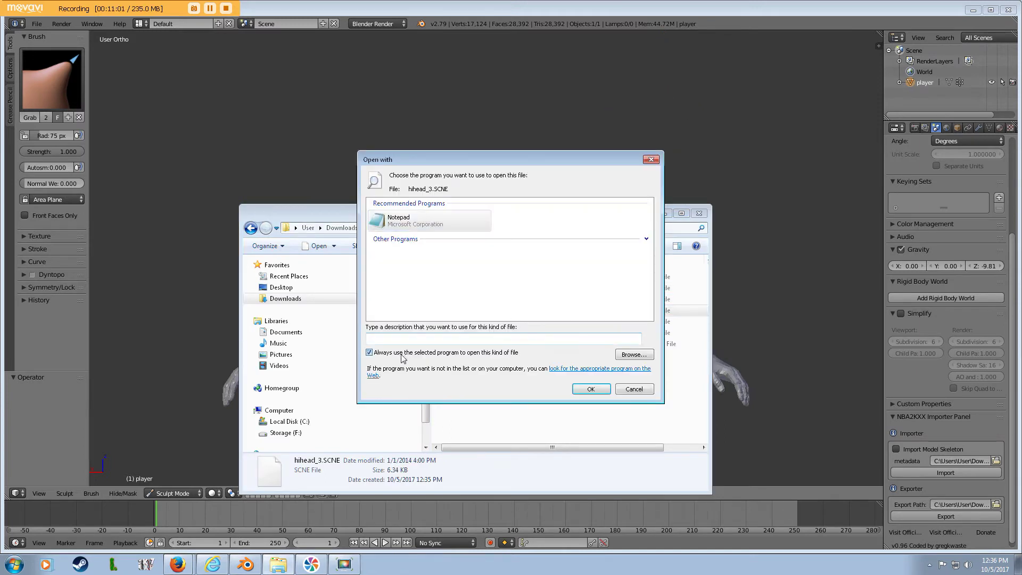
left_click(589, 389)
right_click(470, 319)
left_click(500, 391)
right_click(301, 264)
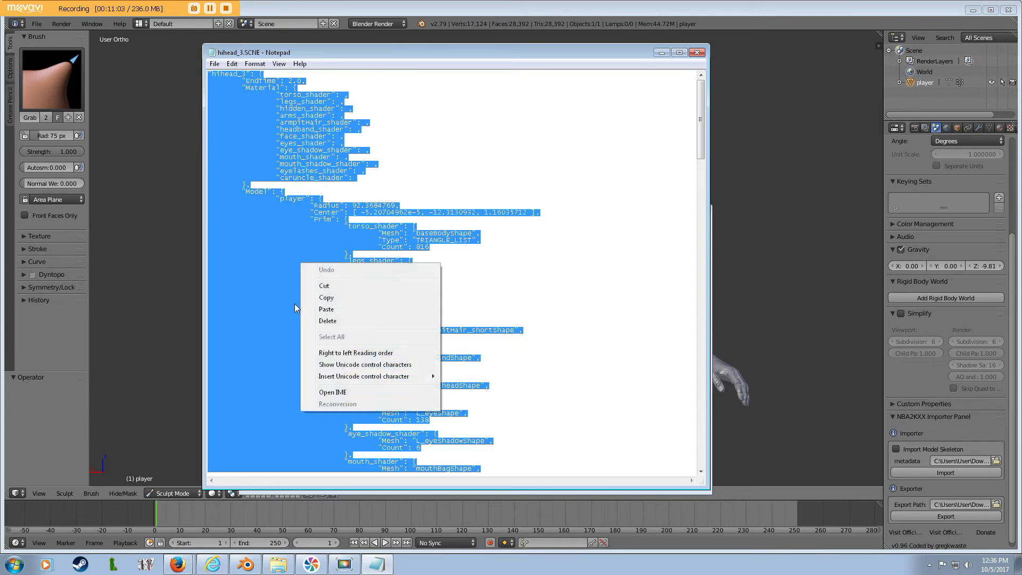
left_click(322, 309)
left_click(214, 64)
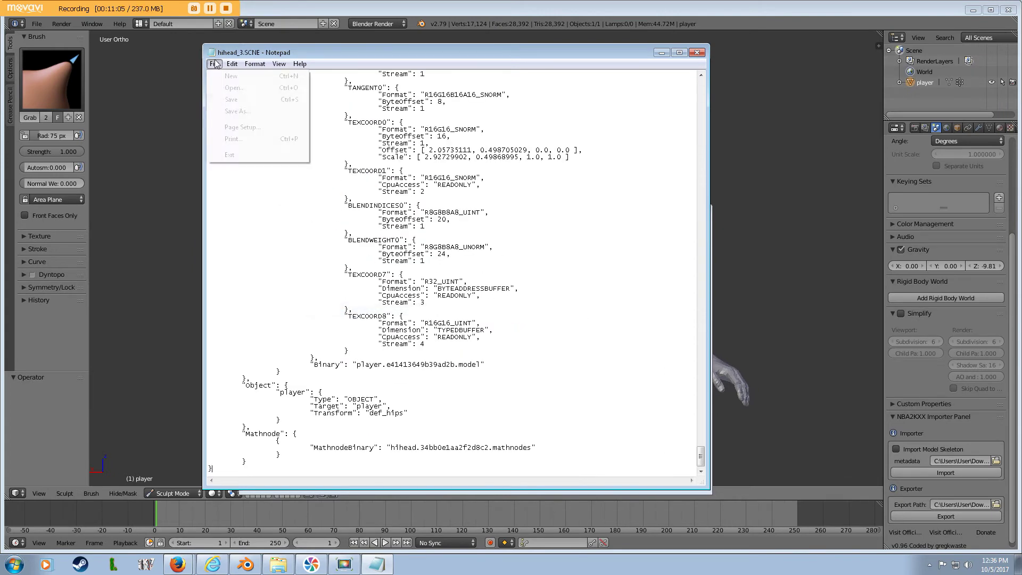
left_click(226, 93)
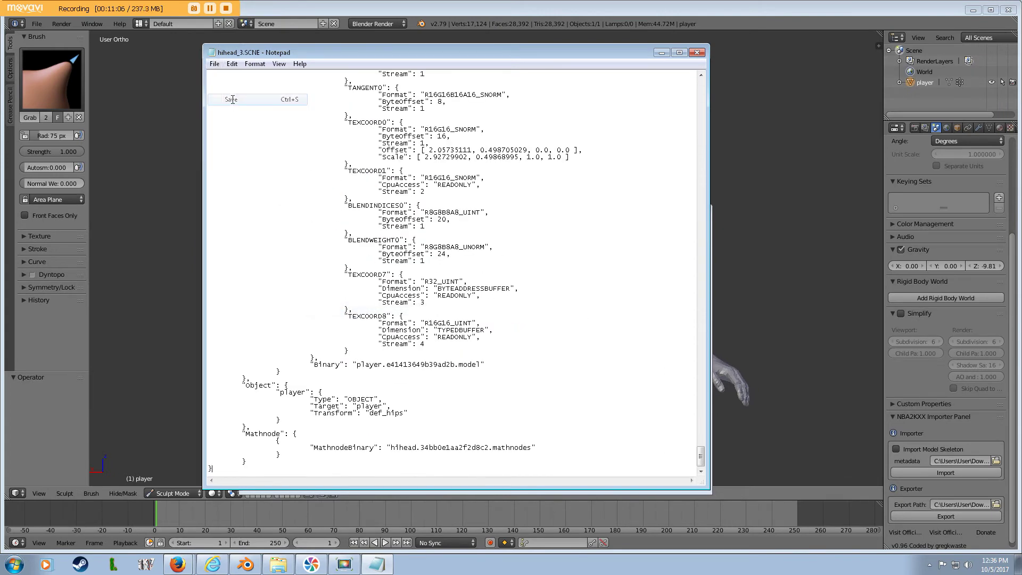
left_click(697, 52)
Overwrite hihead_4.SCNE with the copied scene text in Notepad and save it
double_click(464, 321)
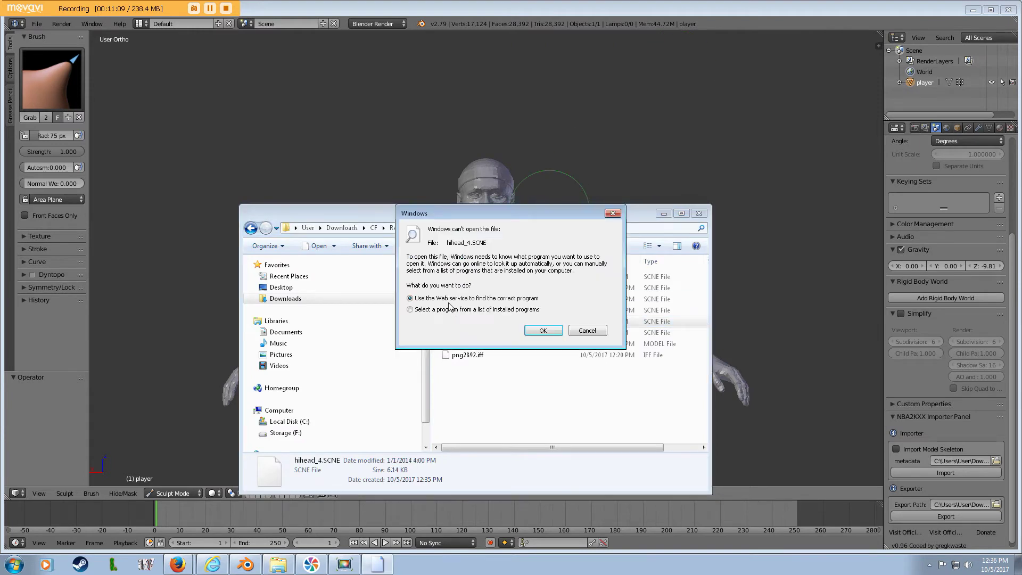
left_click(534, 334)
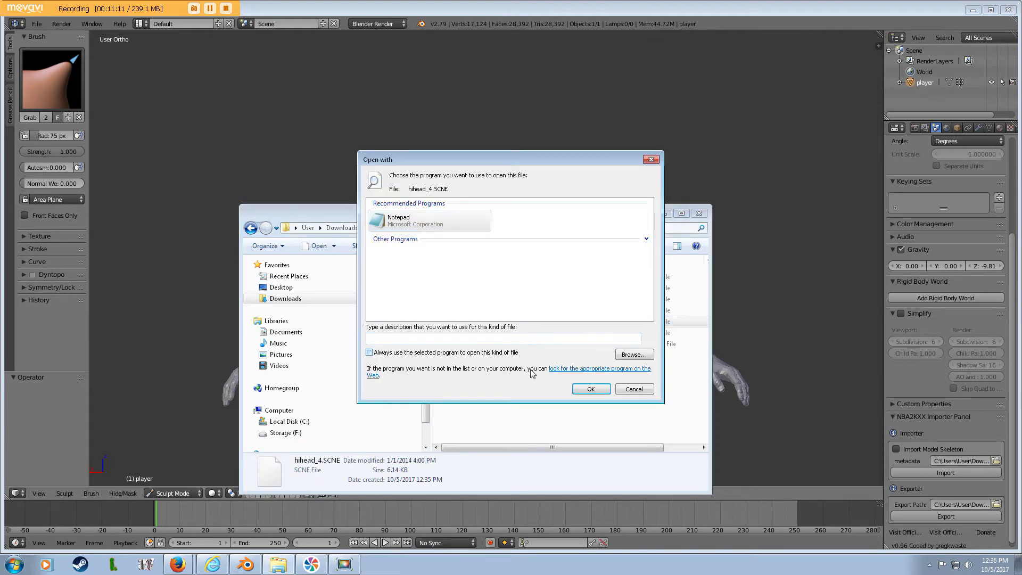
left_click(584, 387)
right_click(460, 327)
left_click(490, 400)
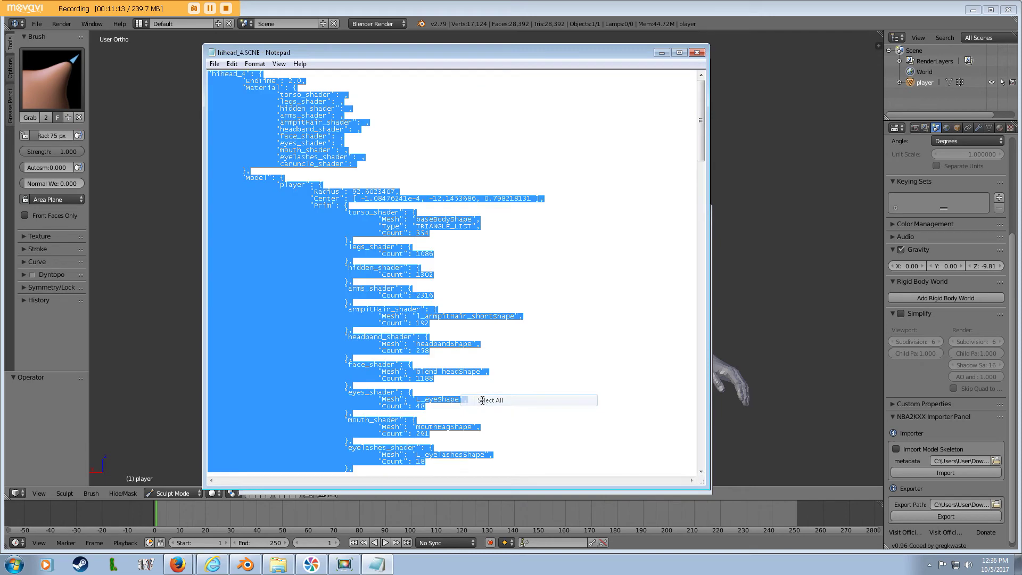
right_click(330, 298)
left_click(346, 344)
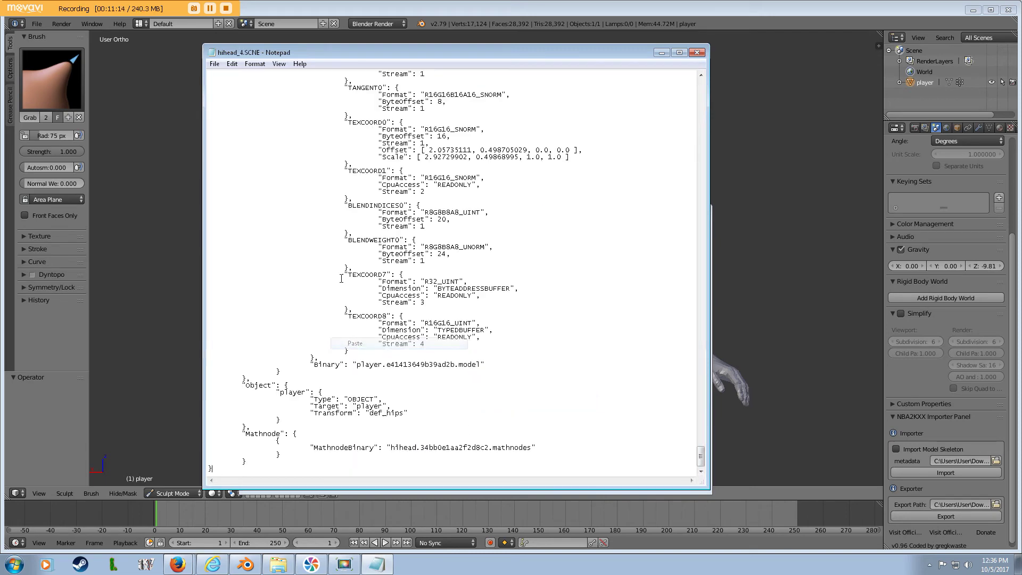
left_click(214, 64)
left_click(230, 99)
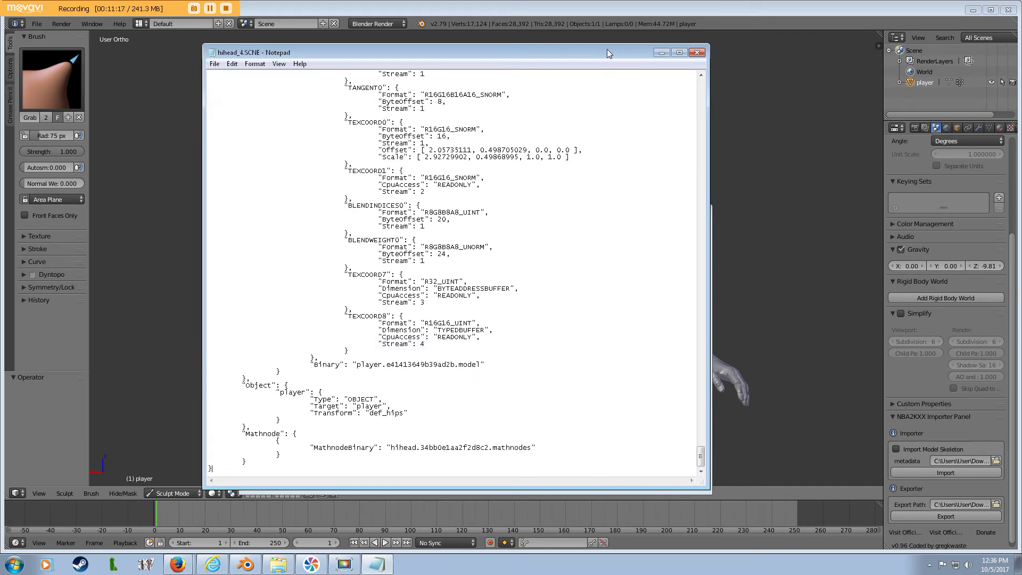
left_click(697, 53)
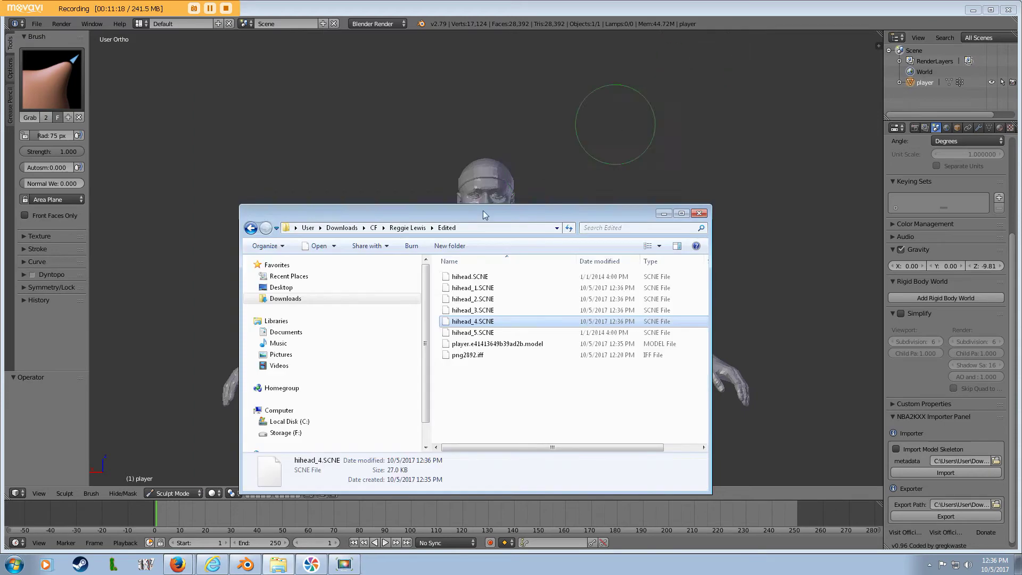
Overwrite hihead_5.SCNE with the copied scene text in Notepad and save it
double_click(479, 332)
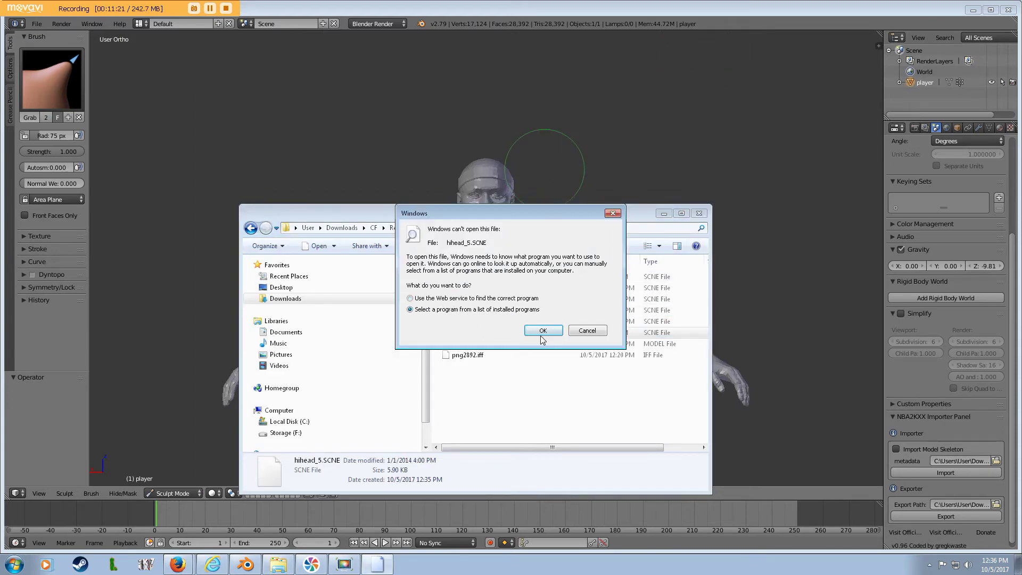
left_click(541, 334)
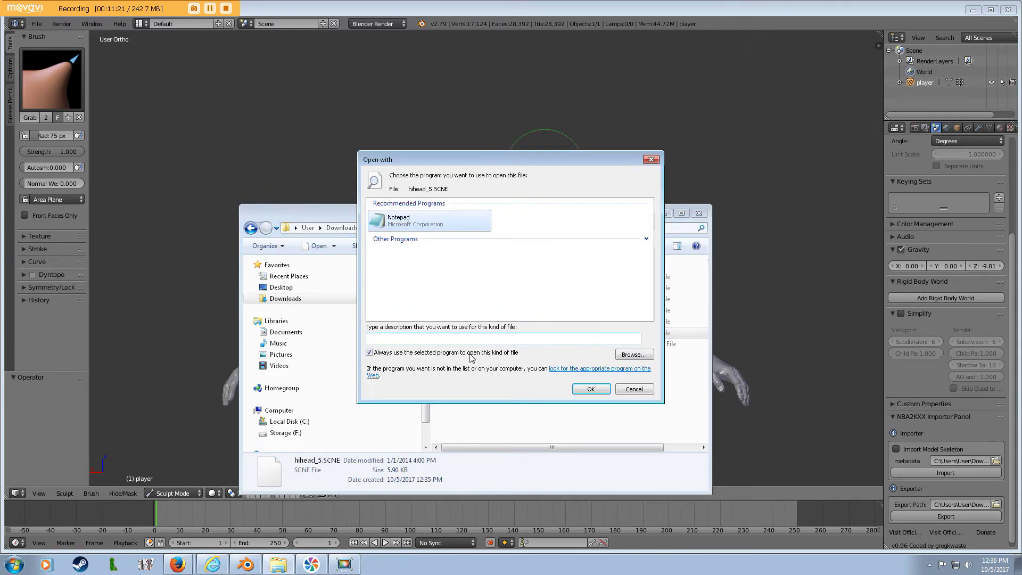
left_click(590, 389)
right_click(386, 351)
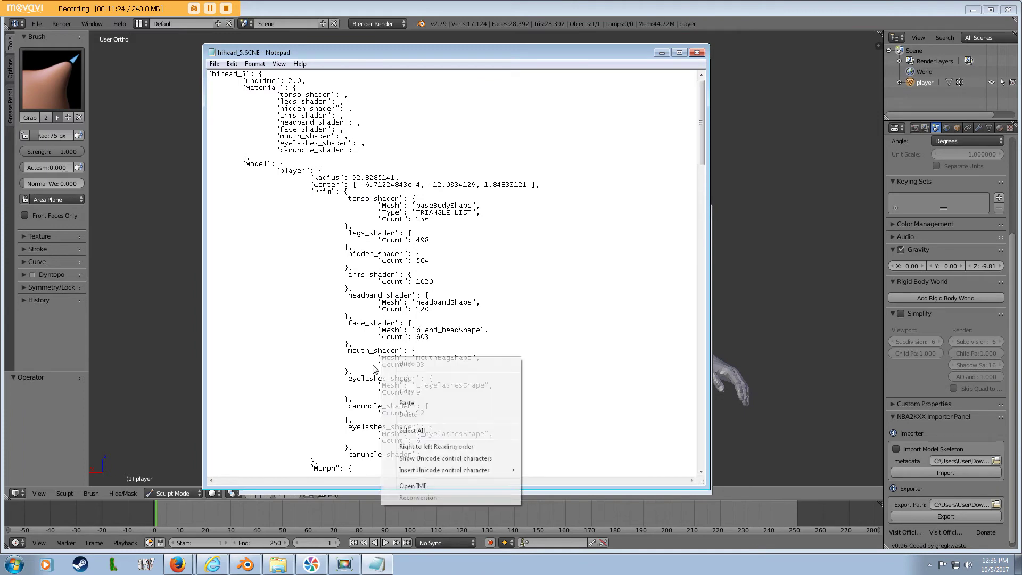
left_click(409, 417)
right_click(301, 289)
left_click(326, 335)
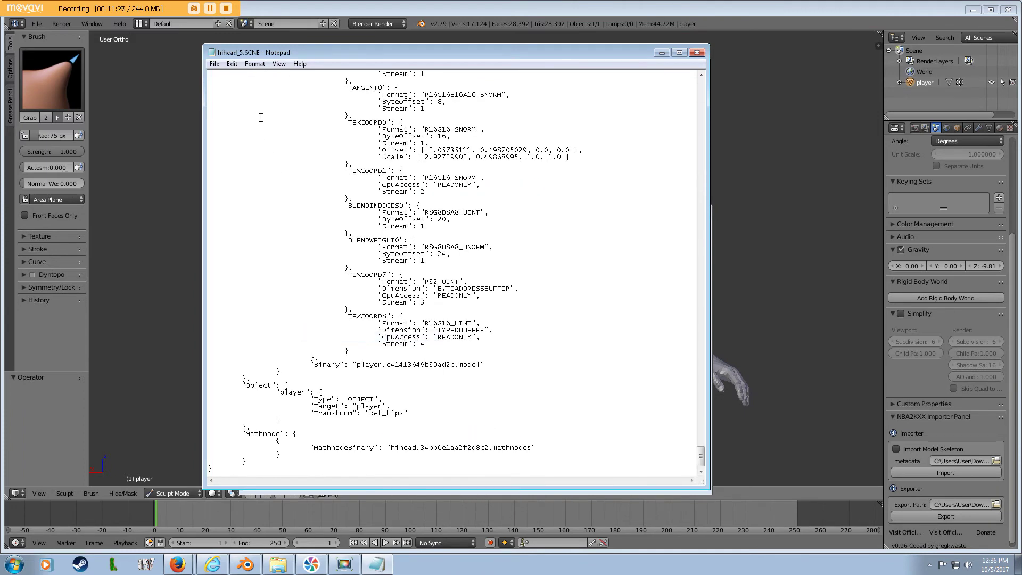
left_click(215, 63)
left_click(231, 100)
Close Notepad and extract appearance_info.RDAT from png2892.iff into the Edited folder via 7-Zip
left_click(696, 53)
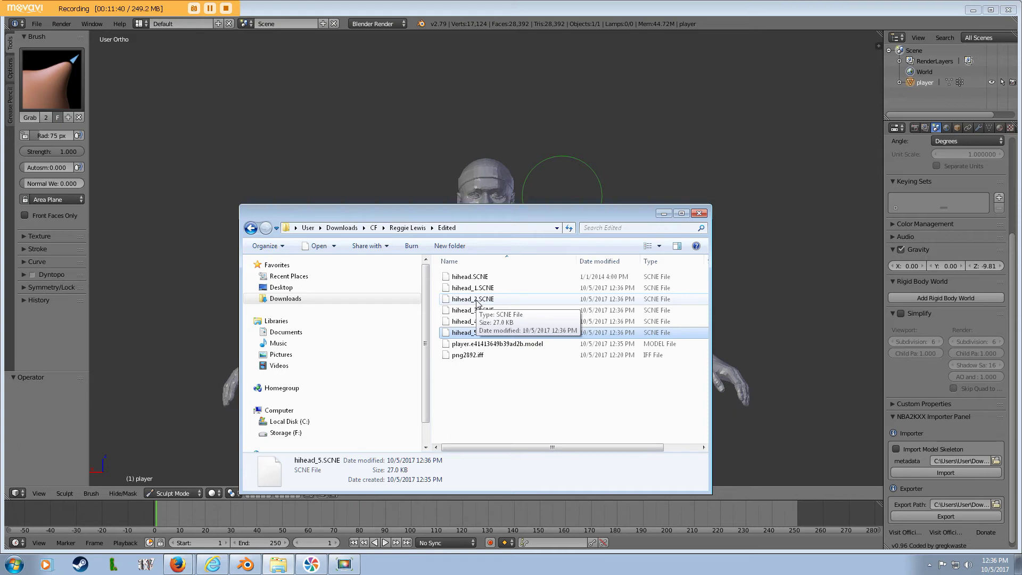
right_click(470, 356)
mouse_move(496, 375)
left_click(602, 376)
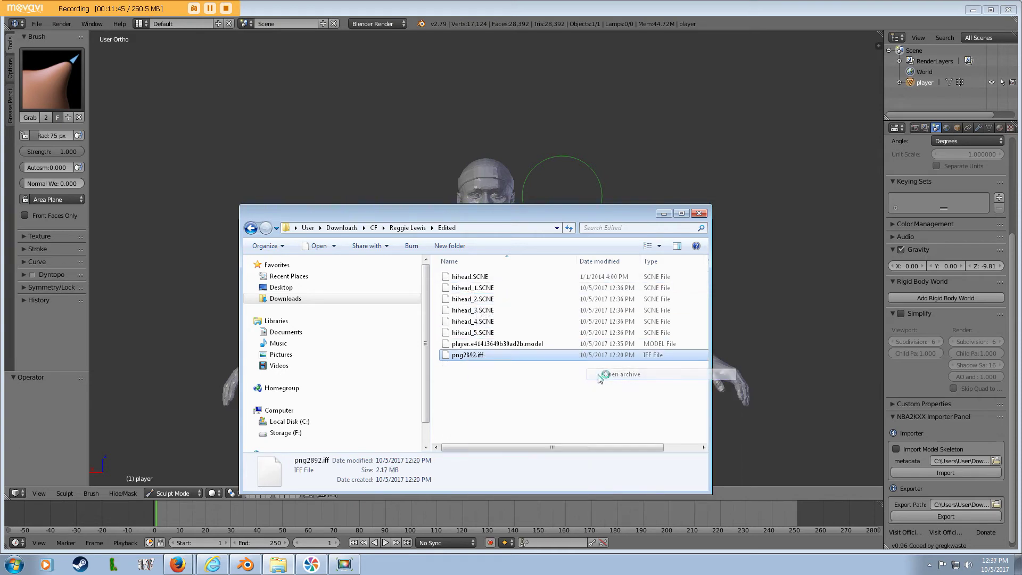
left_click_drag(109, 139, 496, 390)
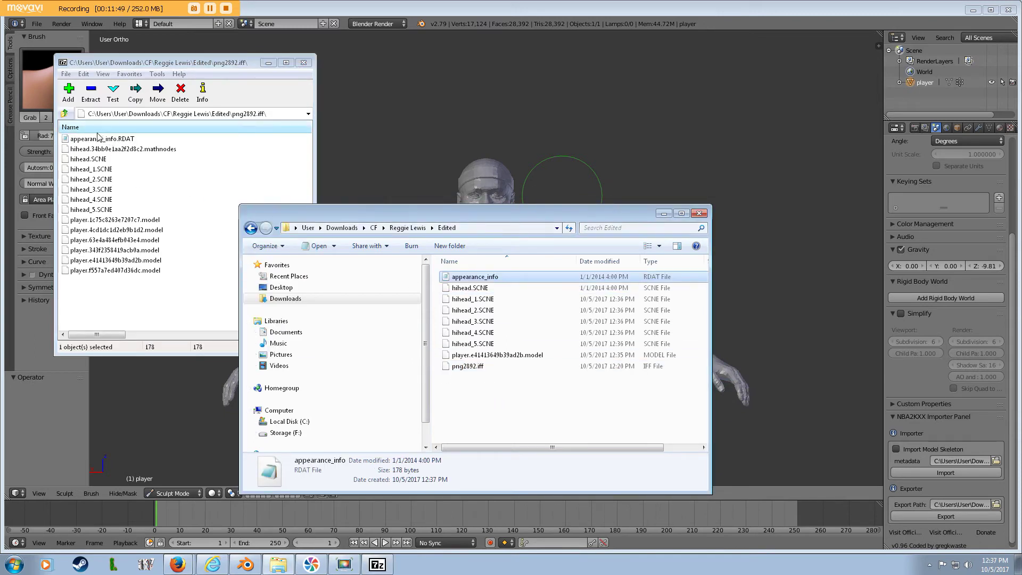
Close 7-Zip and briefly view the extracted appearance_info in Notepad
left_click(303, 64)
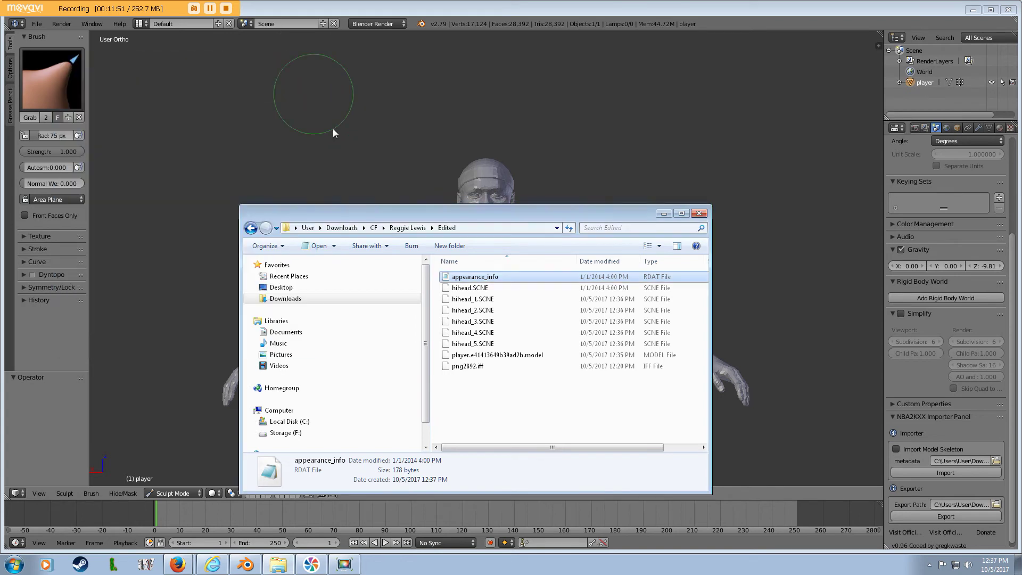
double_click(467, 279)
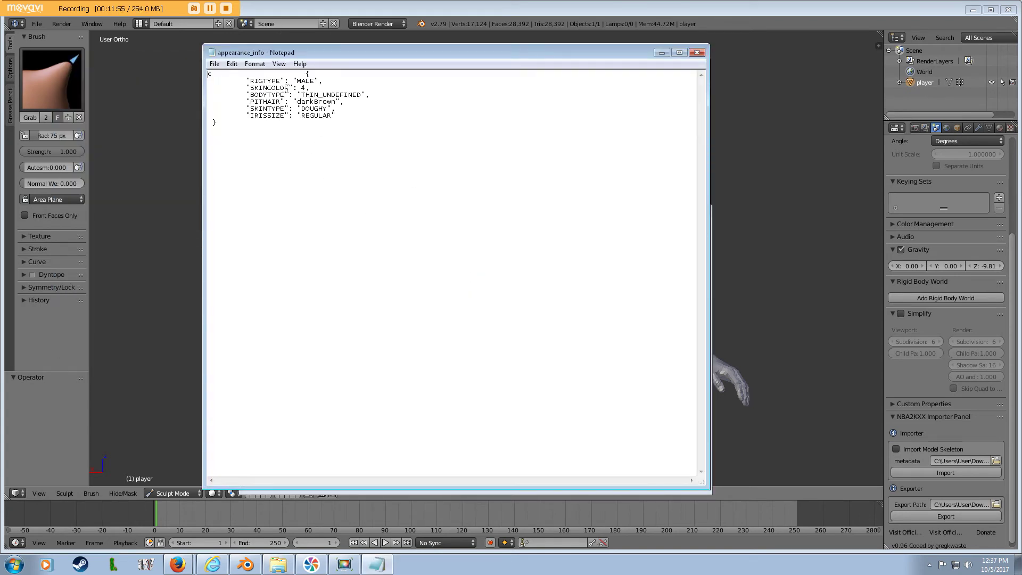
left_click(698, 52)
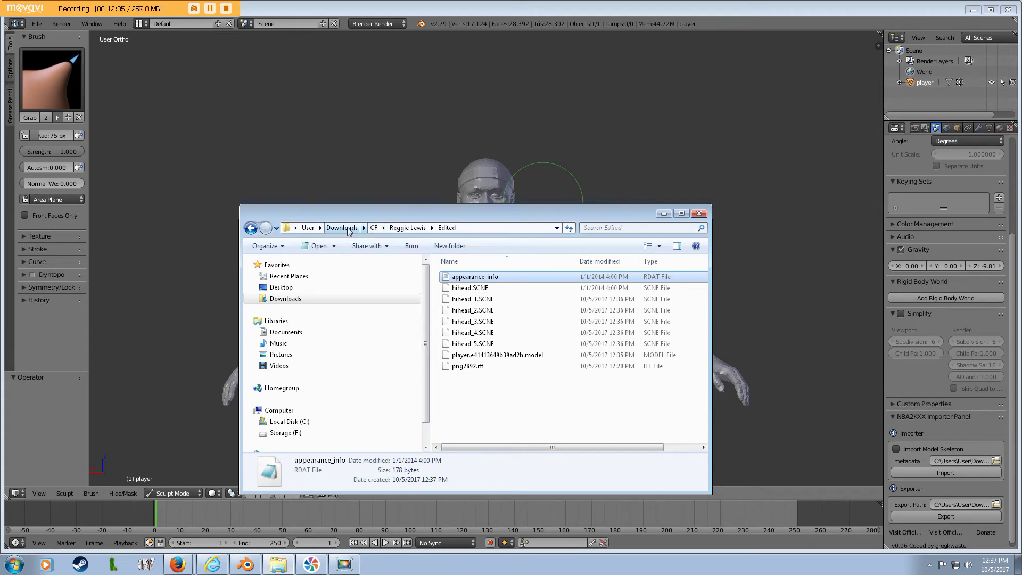
Browse from CF through Stock\Body Types into Nick Anderson 4, then park the window left and minimize it
left_click(373, 228)
scroll(490, 333, "up", 5)
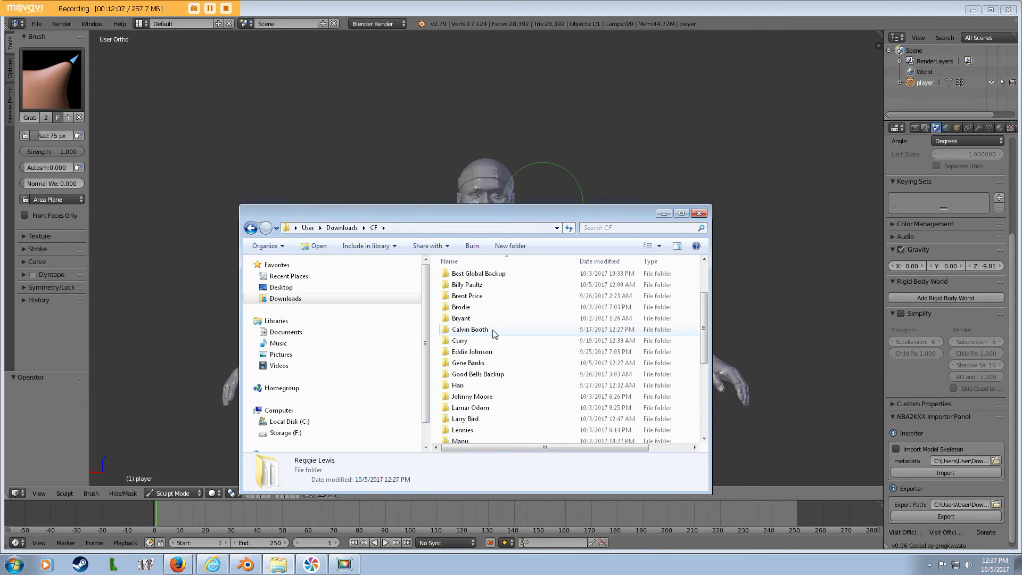
scroll(485, 367, "down", 4)
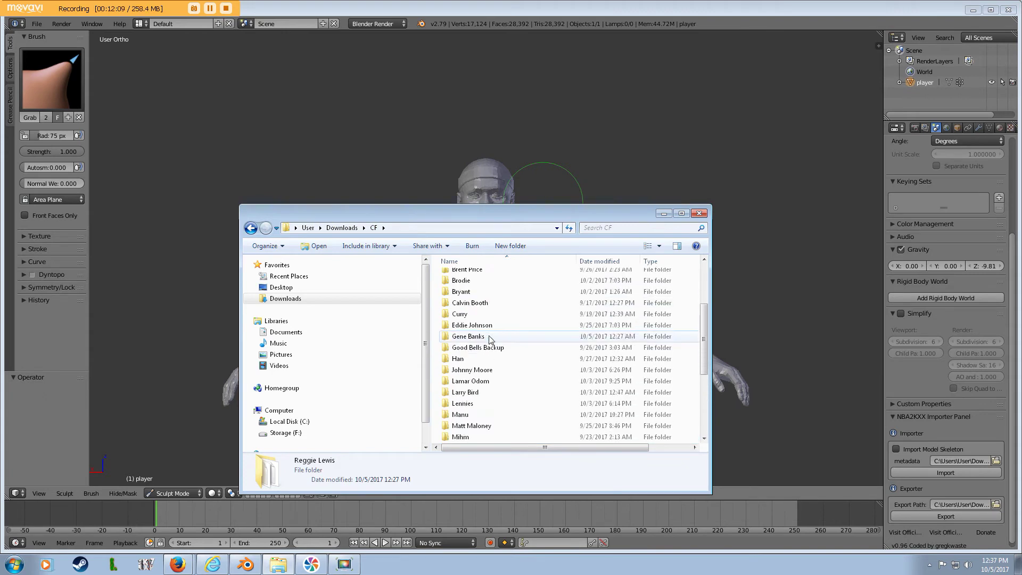
scroll(481, 381, "down", 2)
double_click(482, 369)
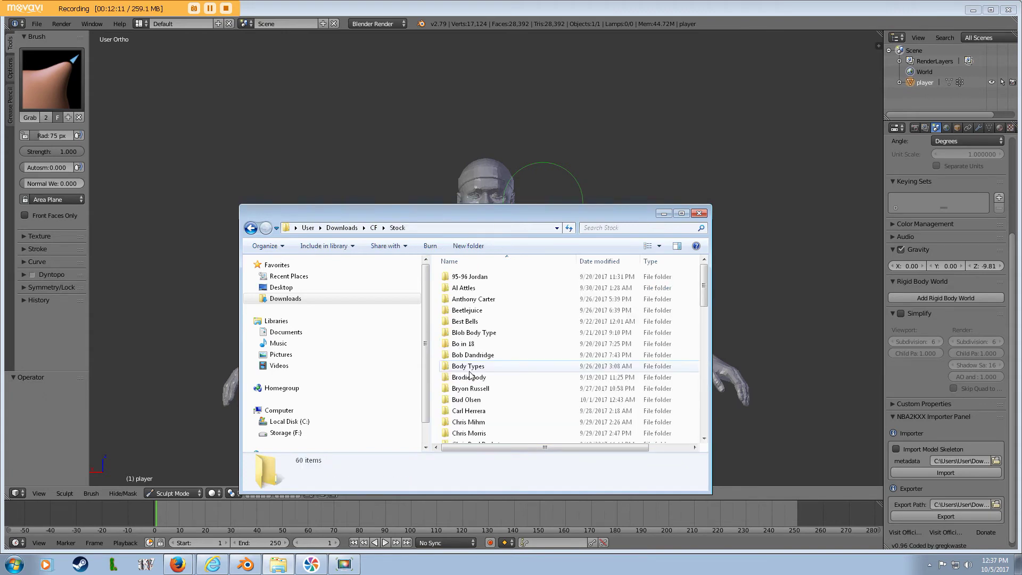
scroll(483, 353, "down", 1)
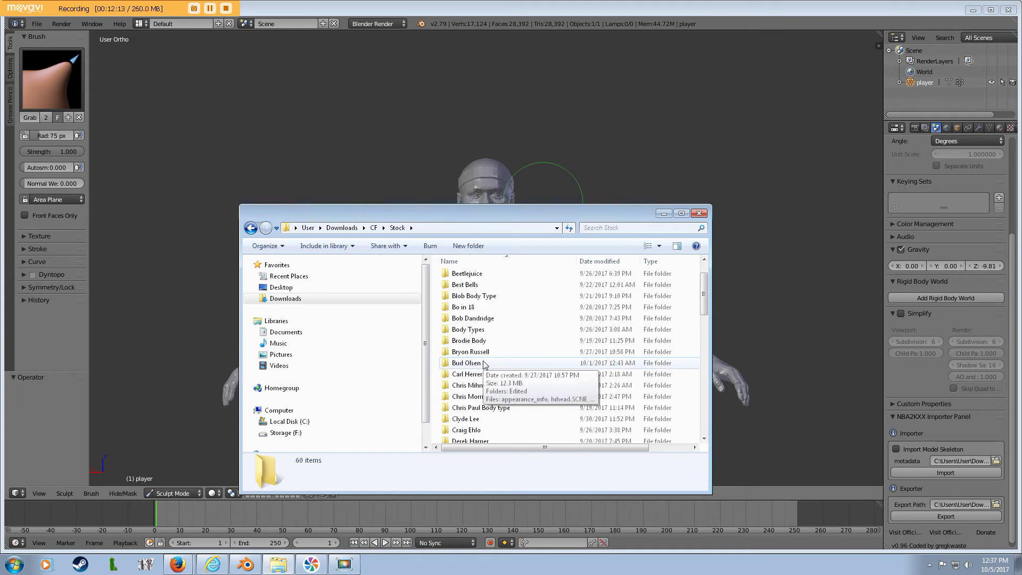
left_click(480, 331)
double_click(480, 334)
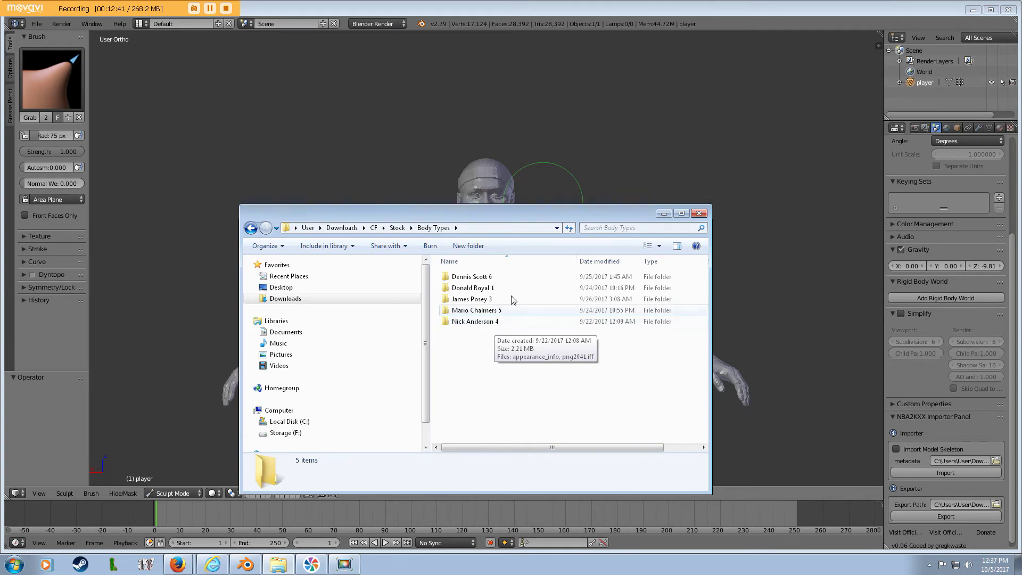
double_click(487, 325)
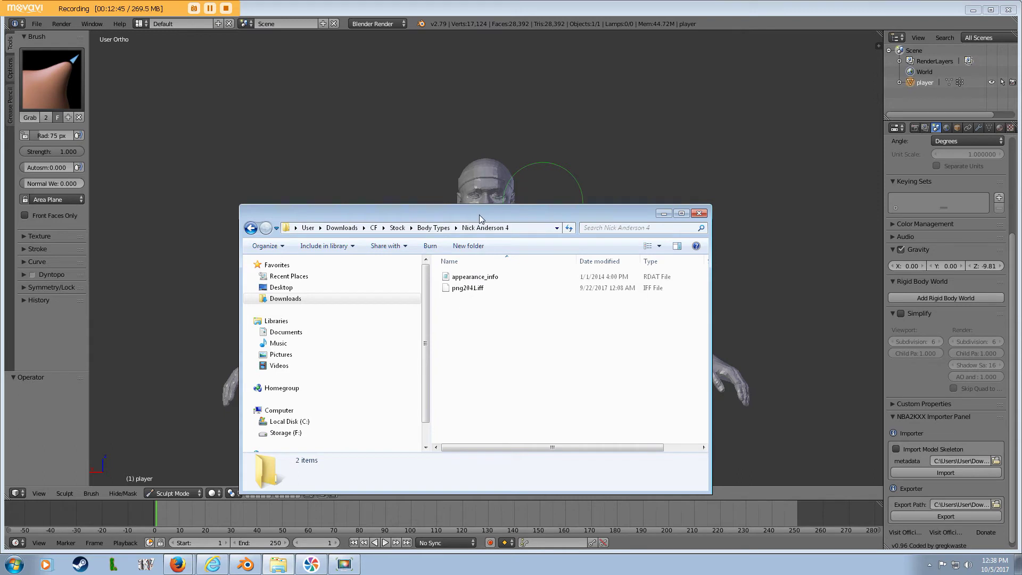
left_click_drag(480, 215, 271, 203)
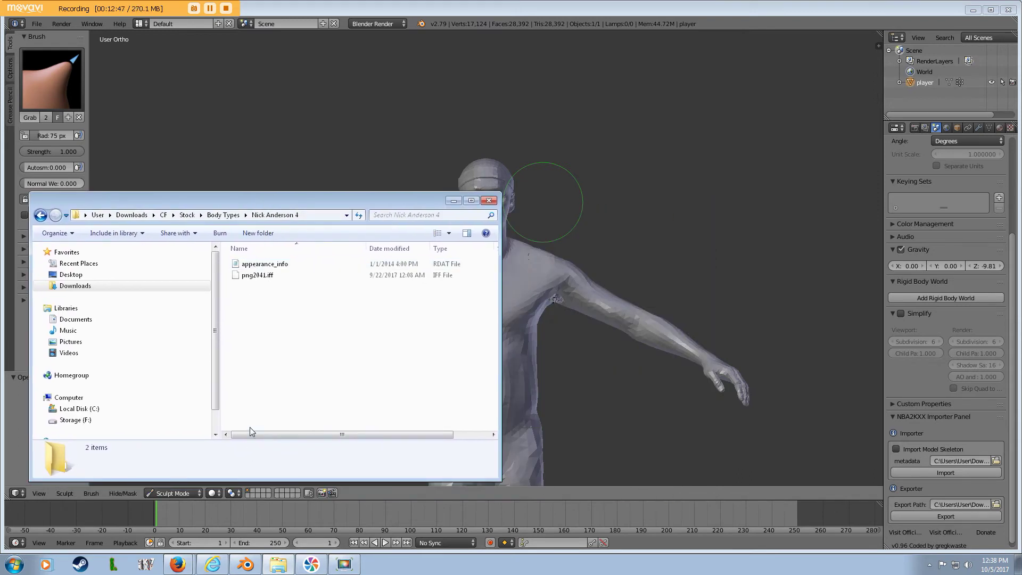
left_click(278, 566)
Open a second Explorer window at Storage (F:)\Downloads\CF\Reggie Lewis\Edited, placed on the right
left_click(278, 566)
left_click(14, 564)
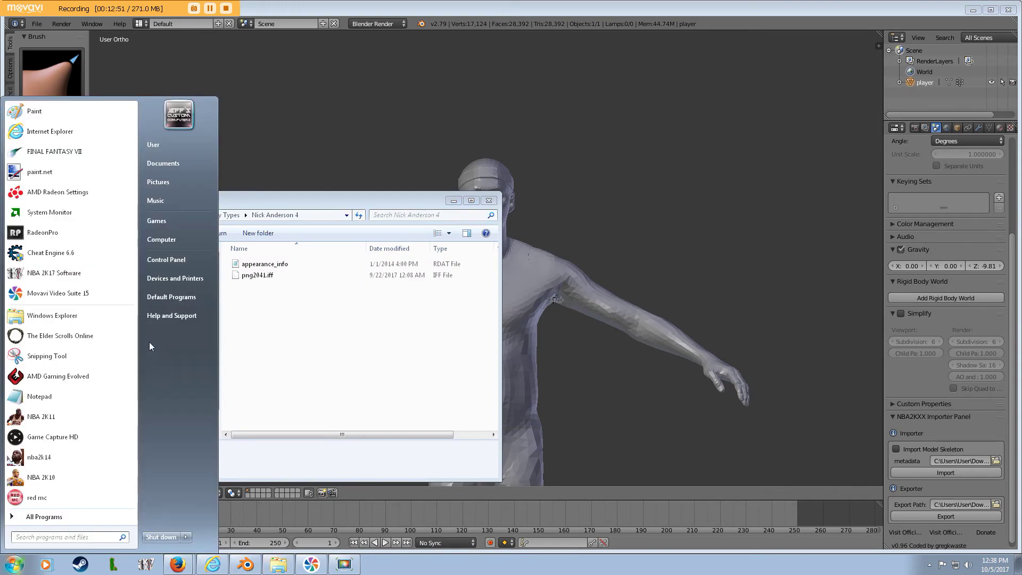
left_click(162, 239)
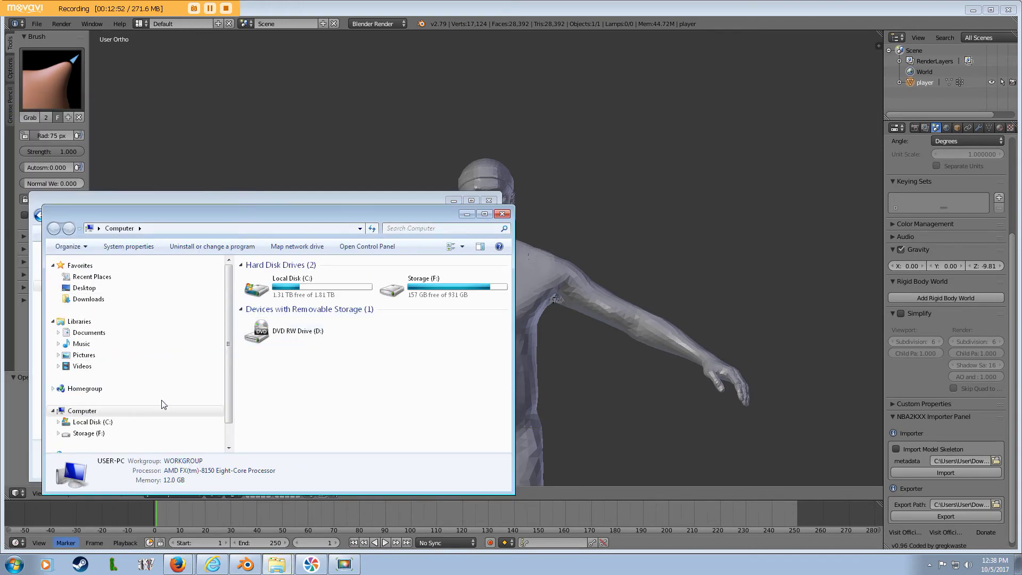
left_click(147, 434)
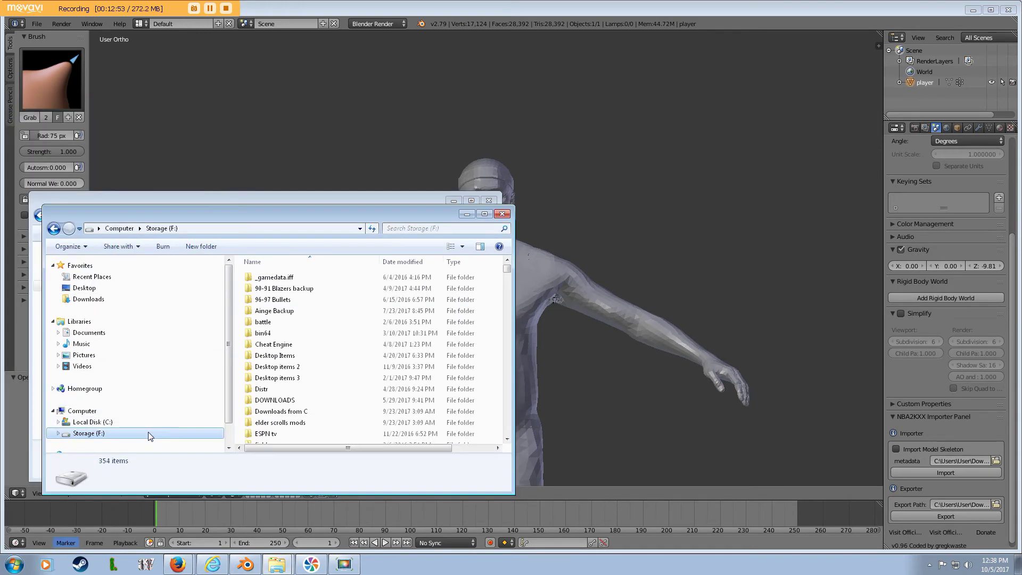
left_click(122, 299)
double_click(478, 277)
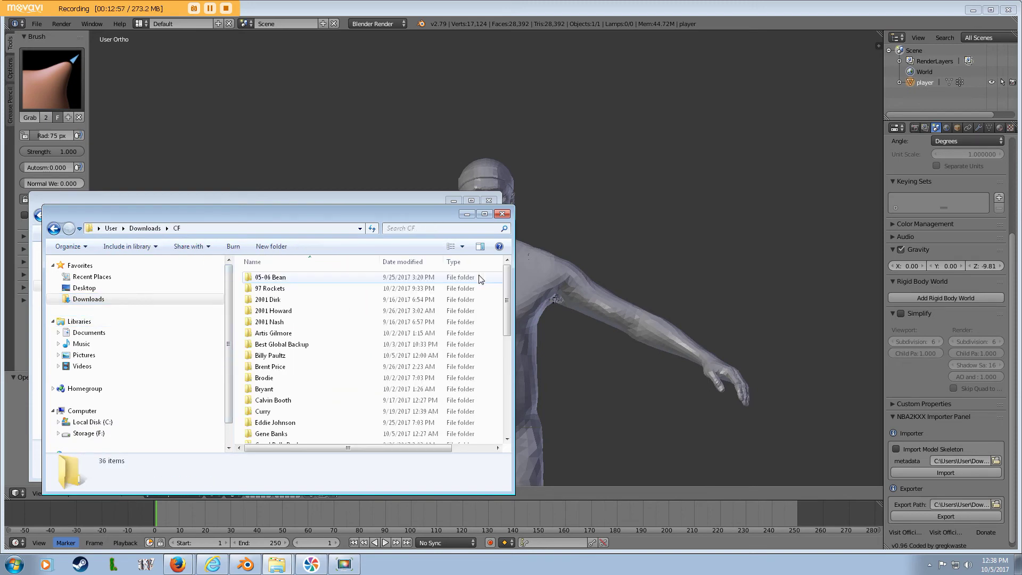
scroll(299, 393, "down", 3)
scroll(299, 392, "down", 2)
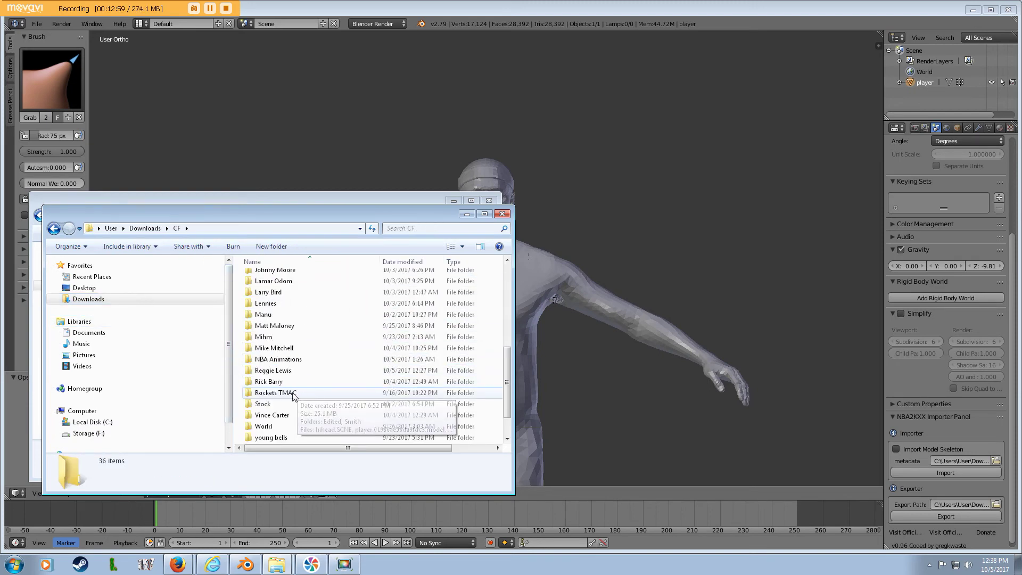
double_click(272, 370)
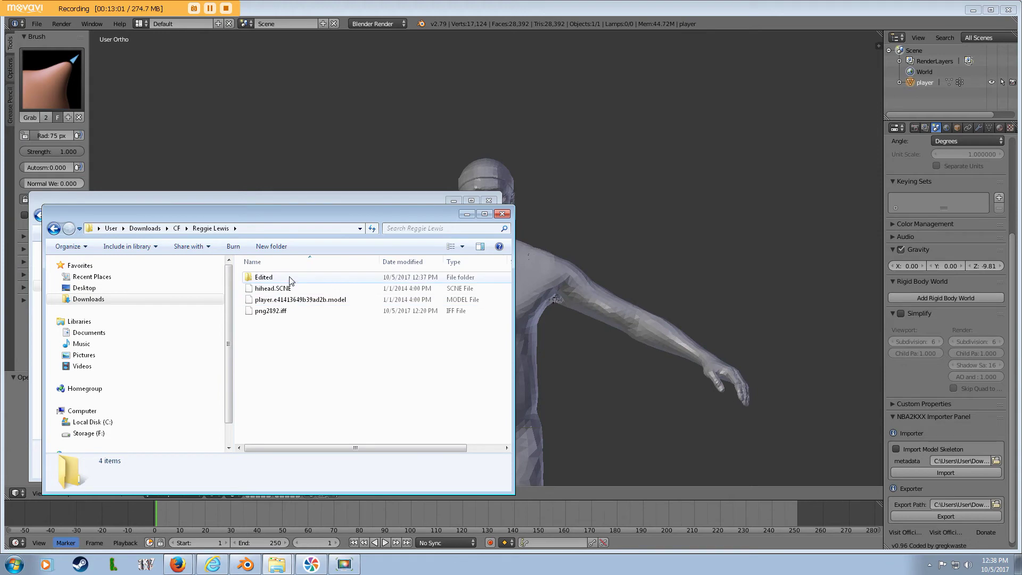
double_click(265, 278)
left_click_drag(349, 213, 786, 188)
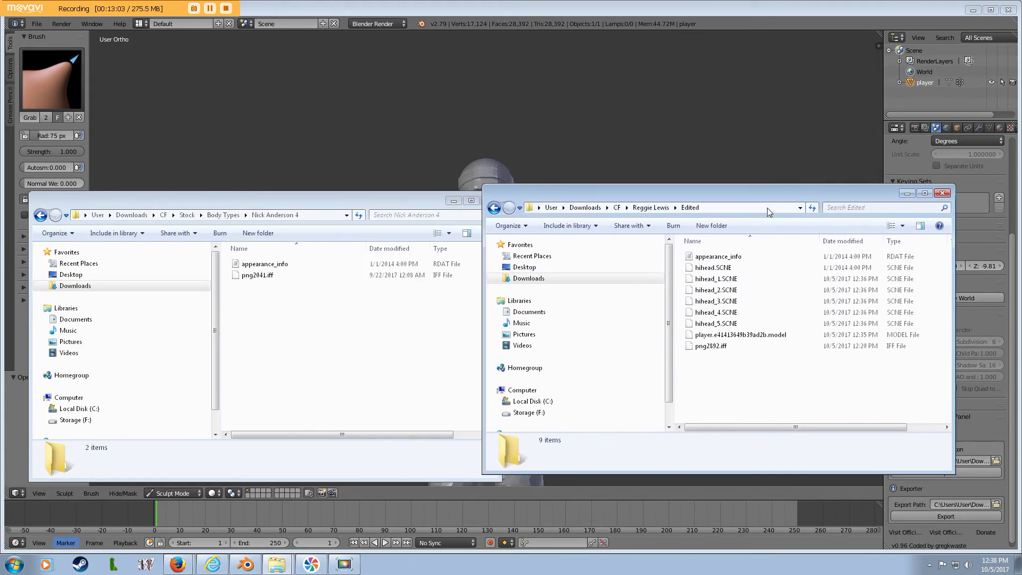
Delete the extracted appearance_info from the Edited folder
left_click(708, 258)
right_click(709, 260)
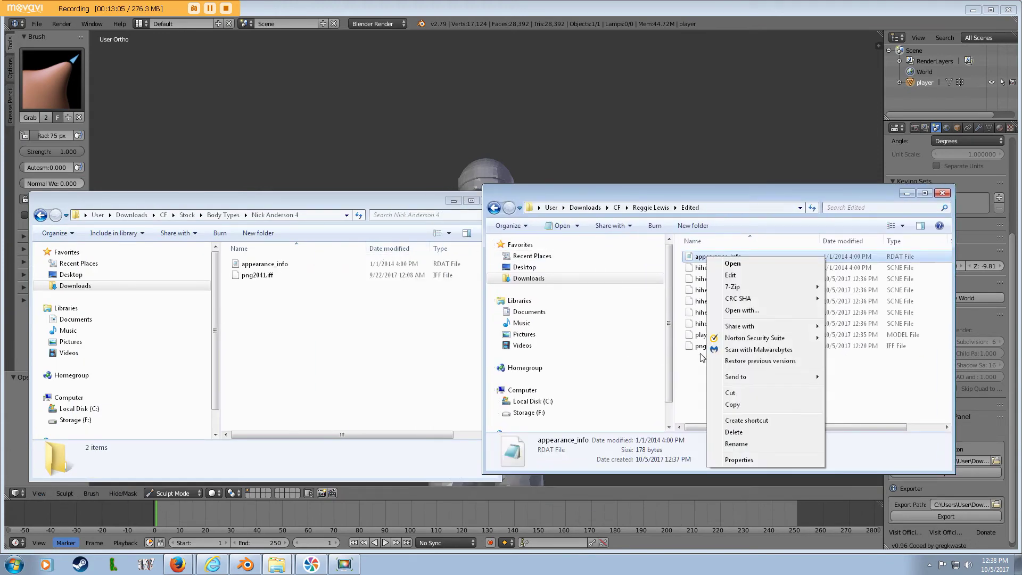
left_click(717, 434)
left_click(553, 325)
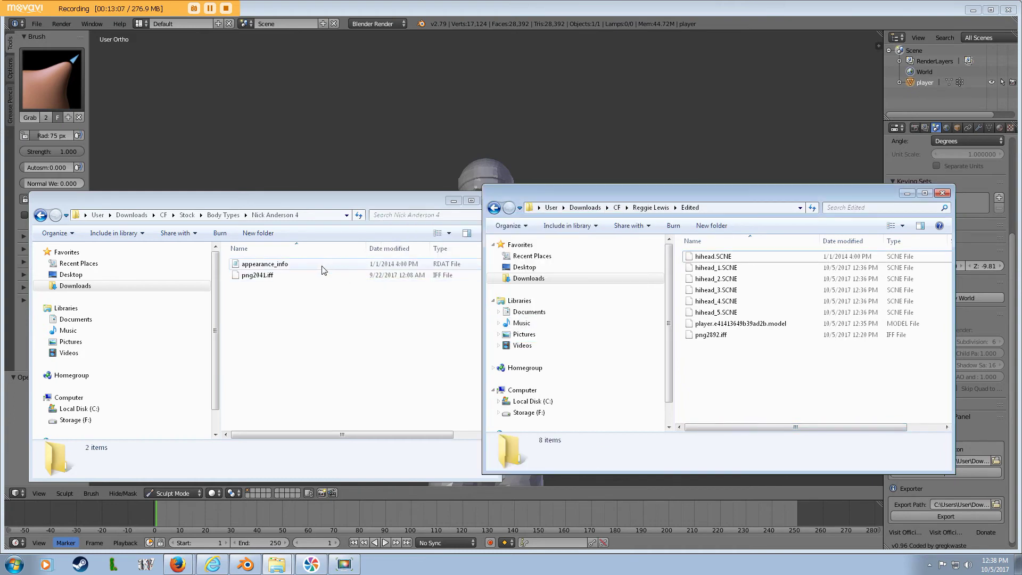
Copy Nick Anderson 4's appearance_info and paste it into the Edited folder
left_click(294, 264)
right_click(294, 267)
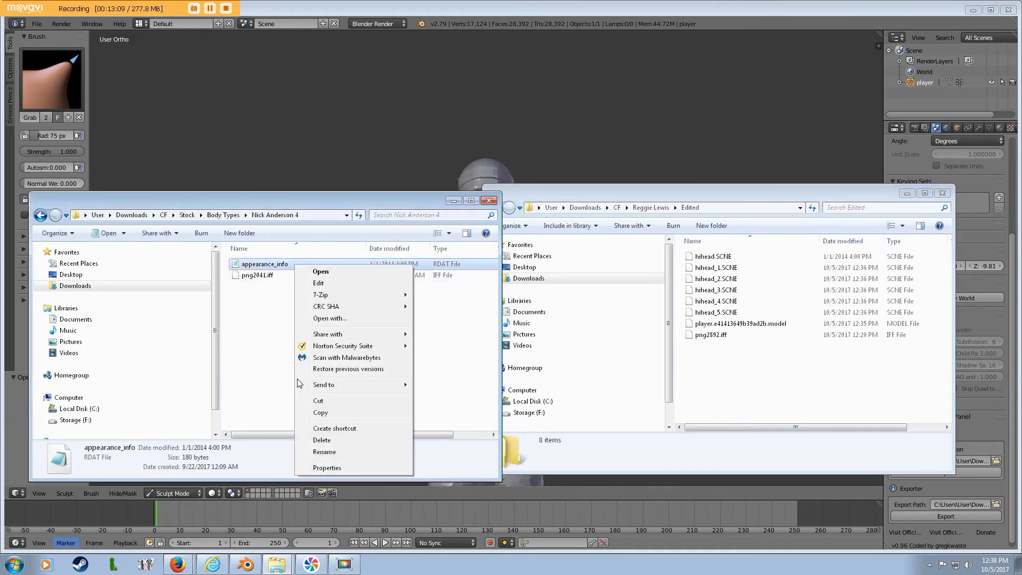
left_click(330, 410)
left_click(705, 369)
right_click(704, 369)
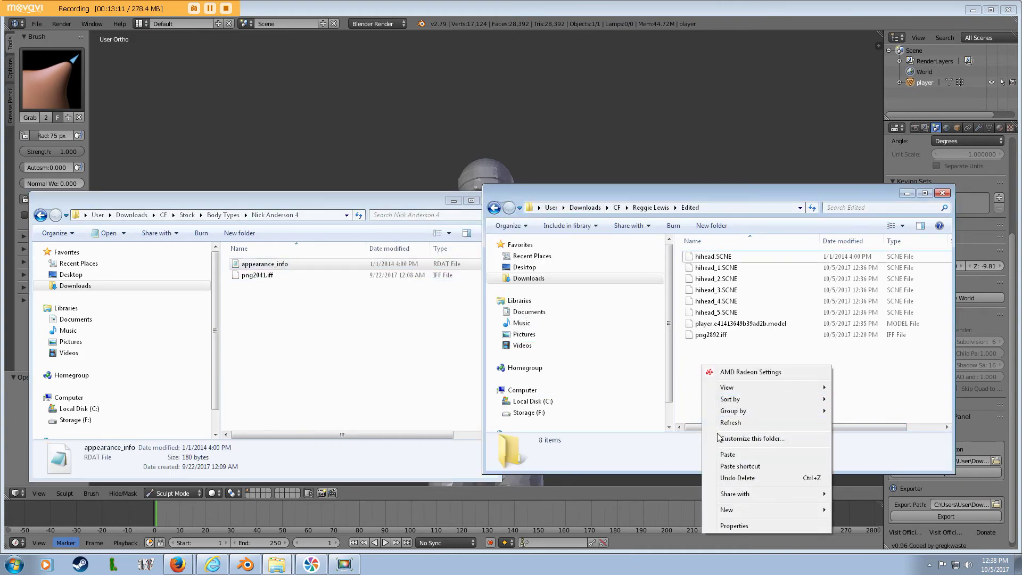
left_click(725, 455)
right_click(726, 347)
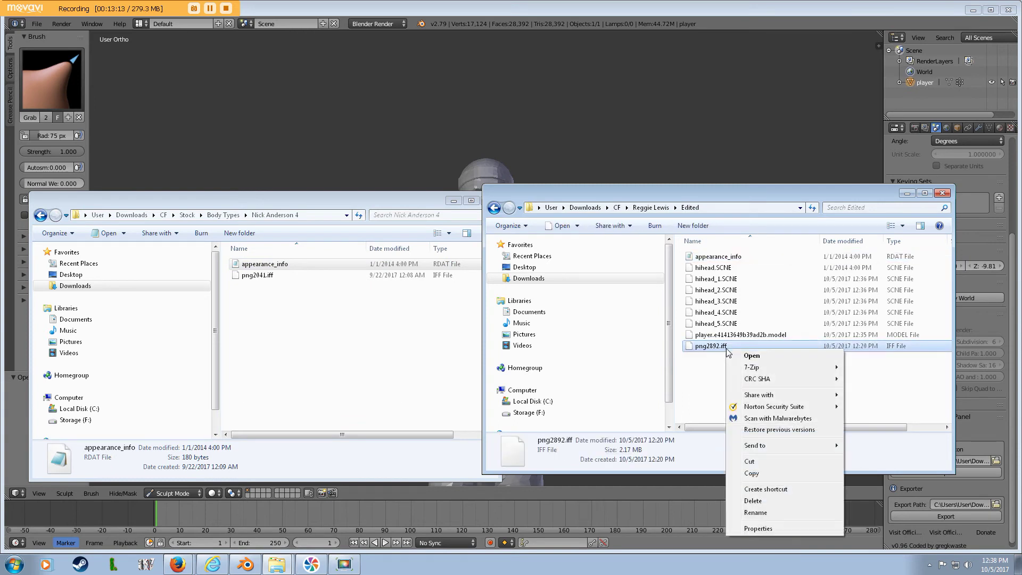
Add the eight edited files, appearance_info through the player model, into png2892.iff in 7-Zip
mouse_move(788, 368)
left_click(865, 367)
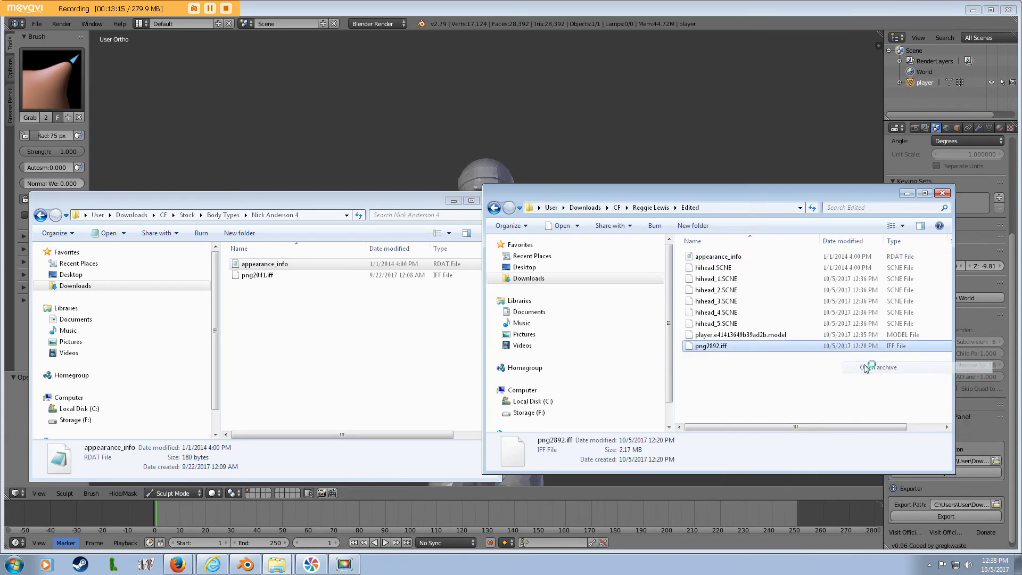
left_click(719, 257)
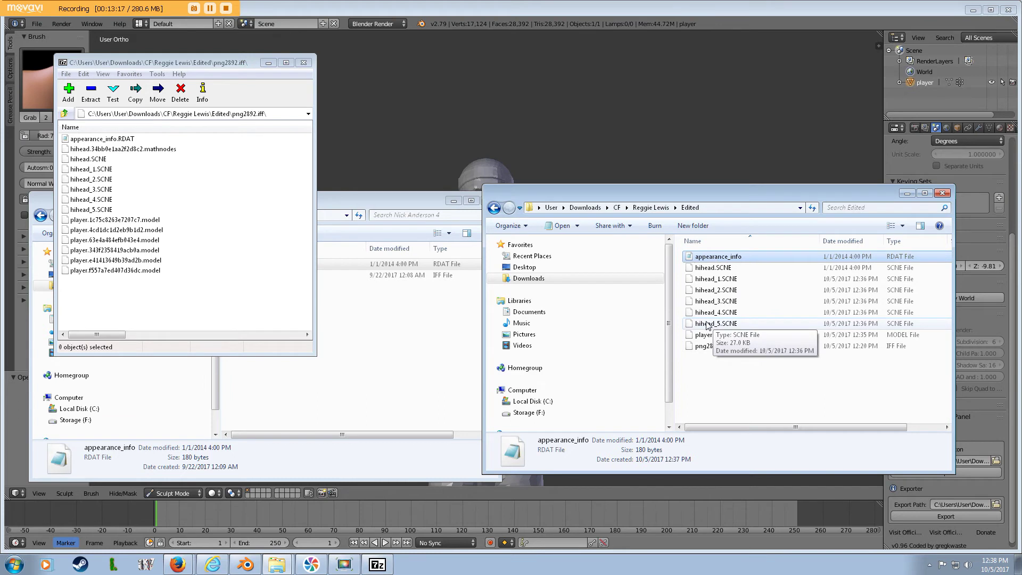
left_click(722, 334, "shift")
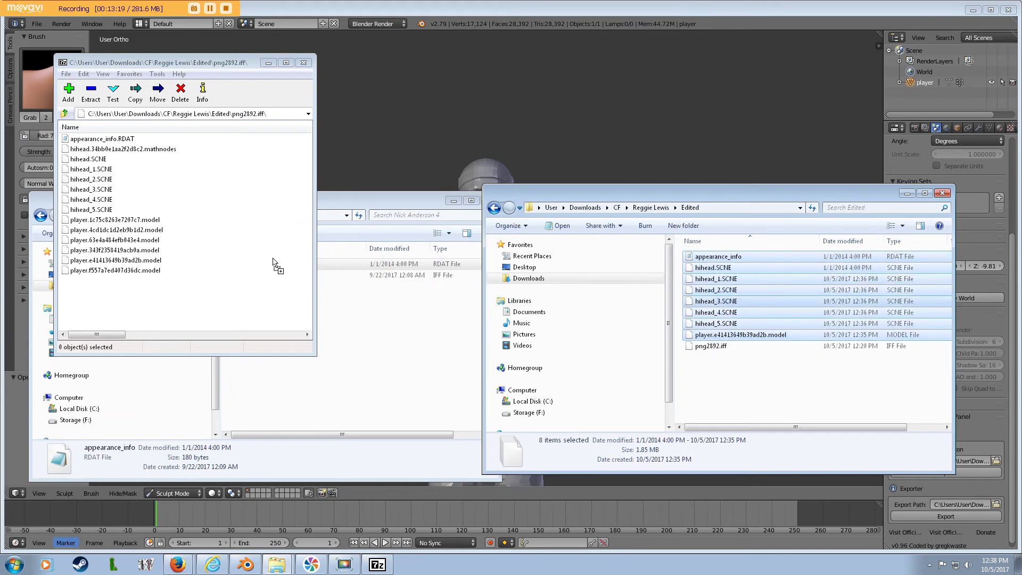
left_click_drag(273, 262, 274, 263)
left_click(494, 320)
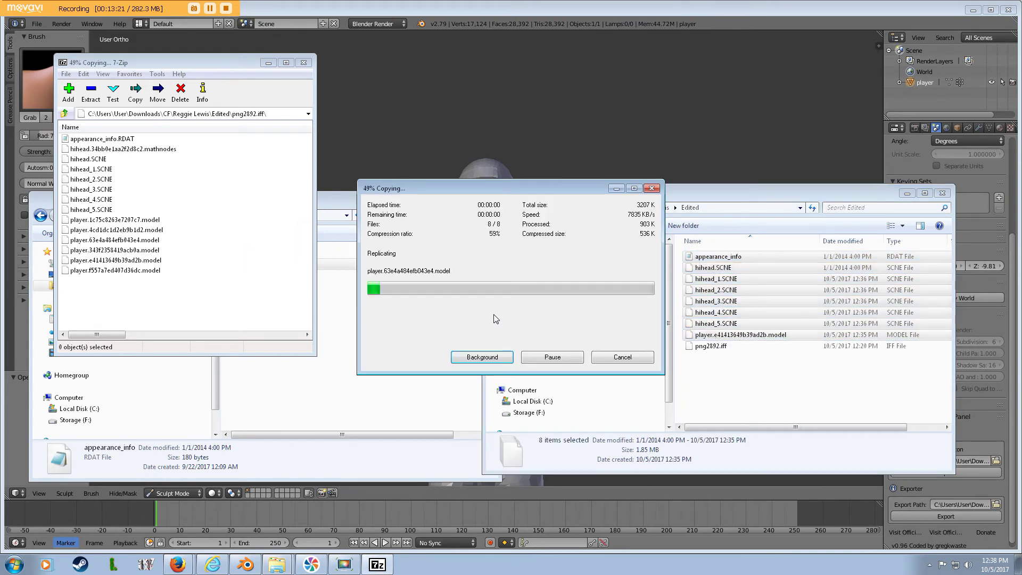
left_click(304, 62)
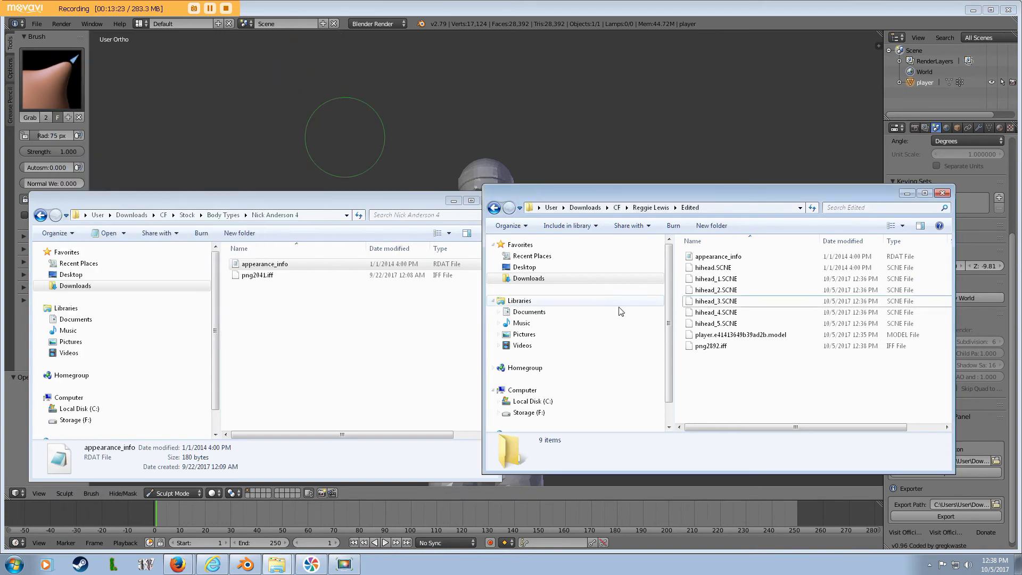
Copy the updated png2892.iff to the clipboard
right_click(728, 346)
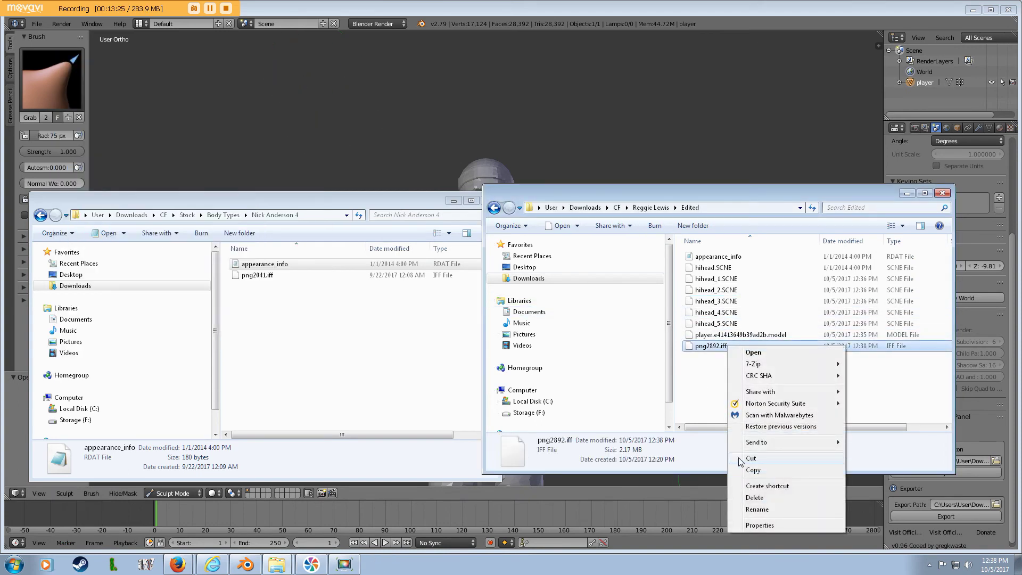
left_click(754, 471)
left_click(548, 415)
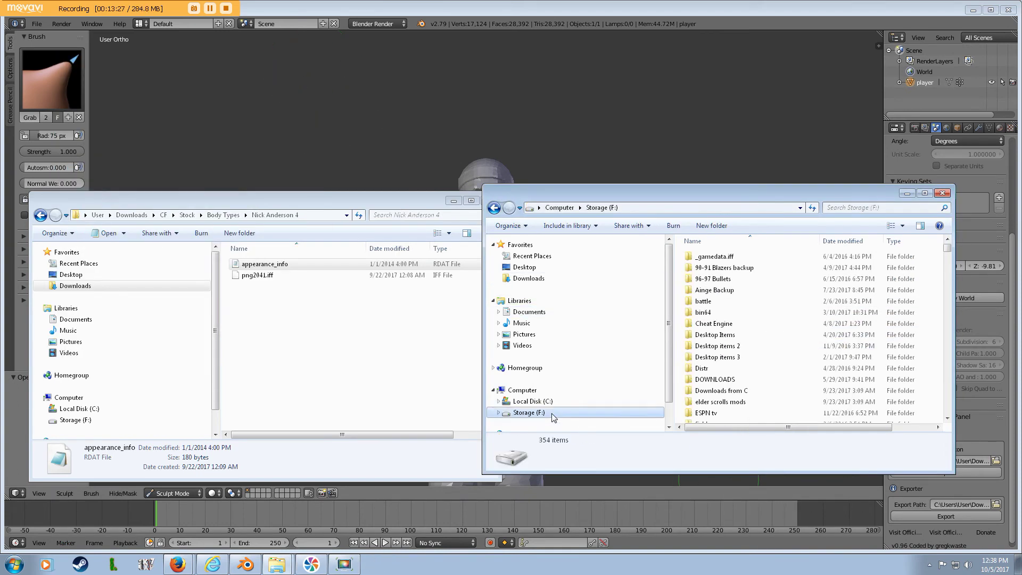
Navigate to Storage (F:)\Games\steamapps\common\NBA 2K17\Modded
left_click(717, 347)
scroll(728, 371, "down", 3)
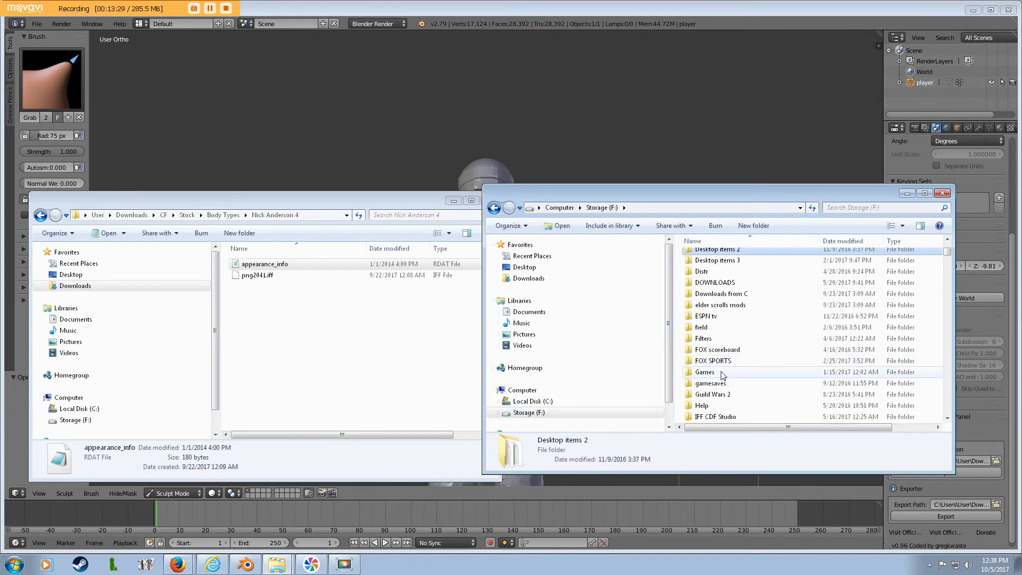
double_click(713, 372)
double_click(712, 276)
double_click(718, 259)
scroll(719, 277, "down", 3)
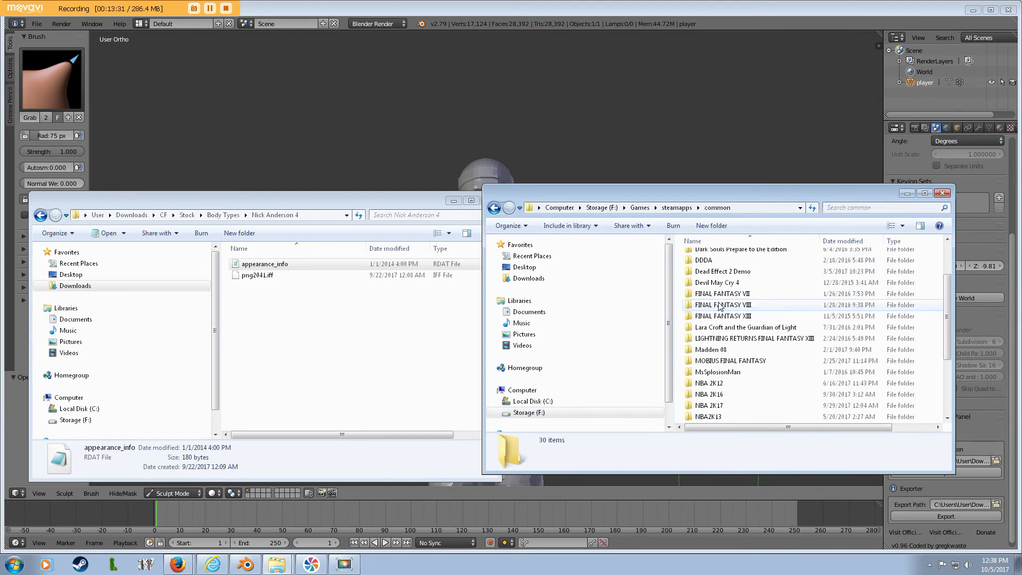
left_click(717, 395)
double_click(717, 405)
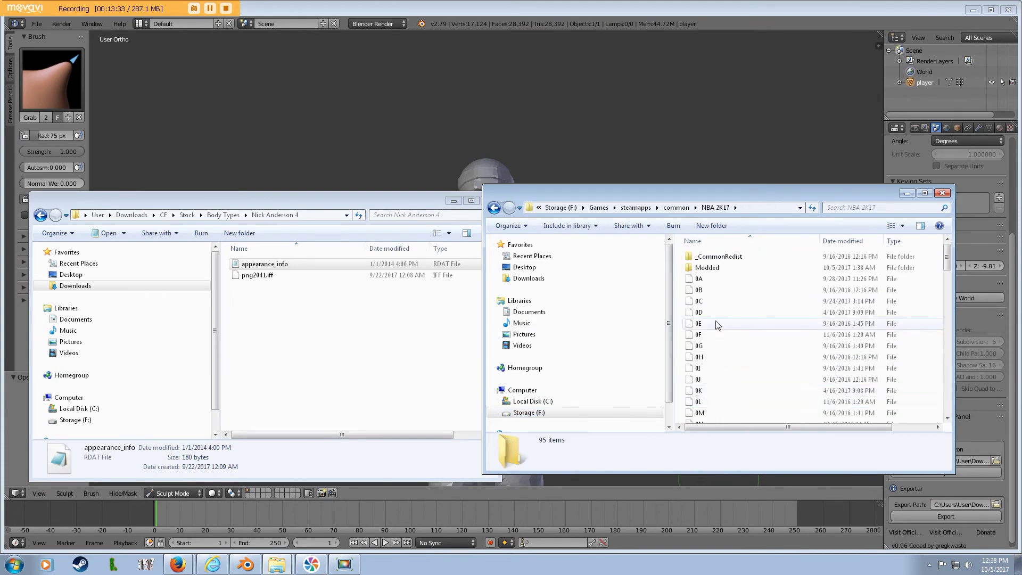
double_click(714, 267)
Paste png2892.iff into the Modded folder and minimize the window
right_click(681, 328)
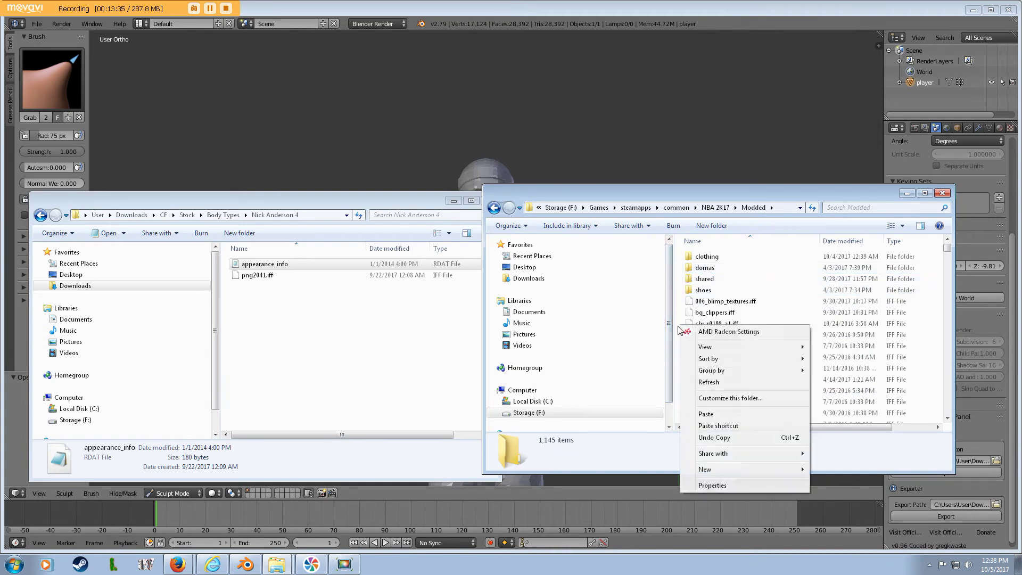
left_click(704, 414)
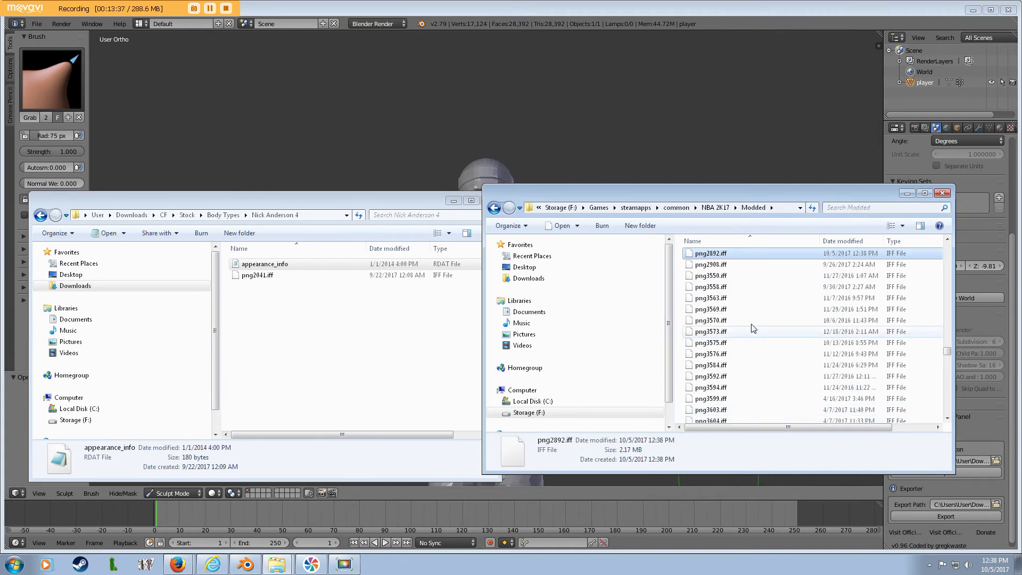
left_click_drag(883, 195, 737, 234)
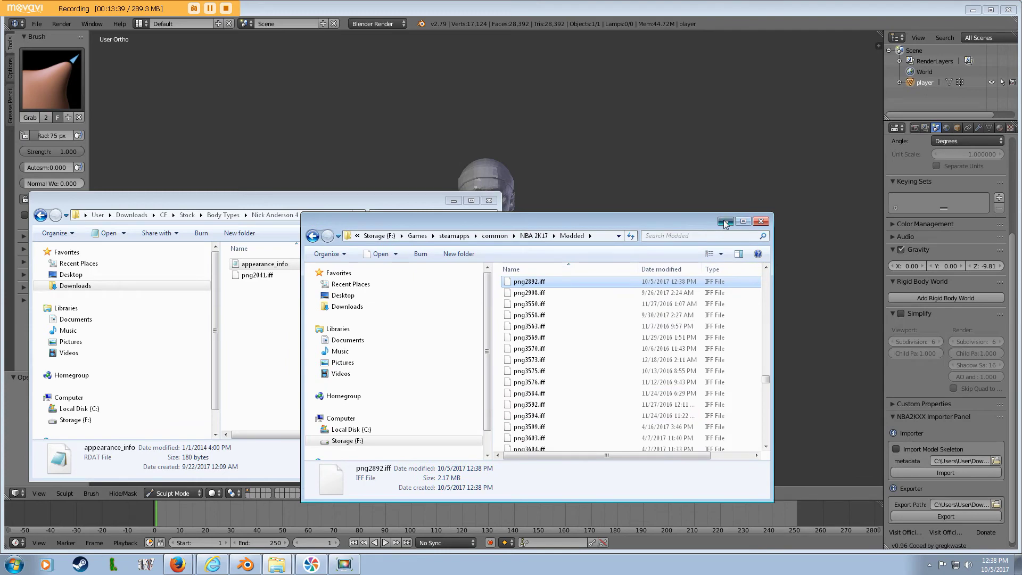
left_click(725, 222)
Minimize the Nick Anderson 4 window, Blender, Firefox and Internet Explorer, then launch NBA 2K17
left_click(451, 202)
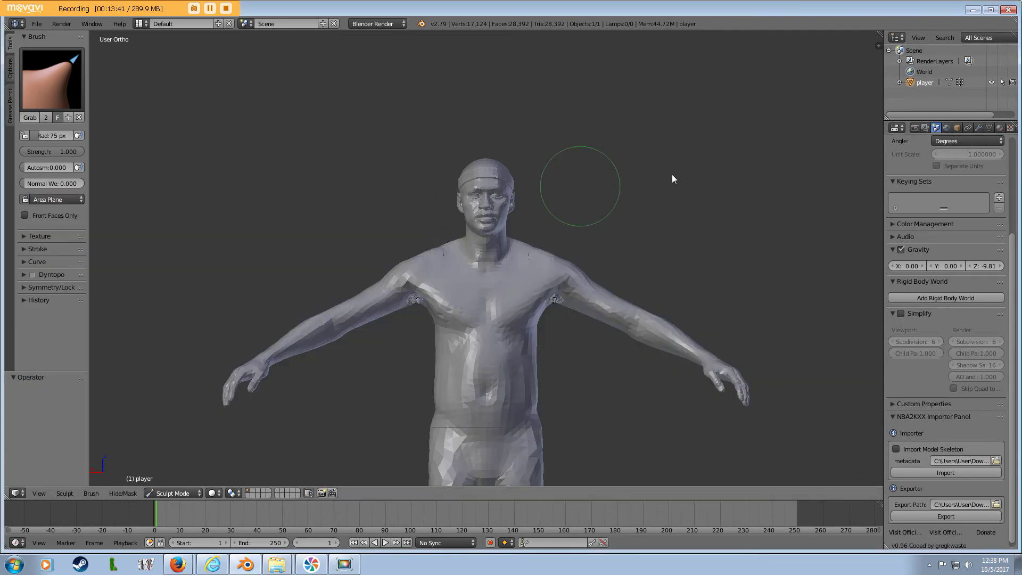
left_click(972, 10)
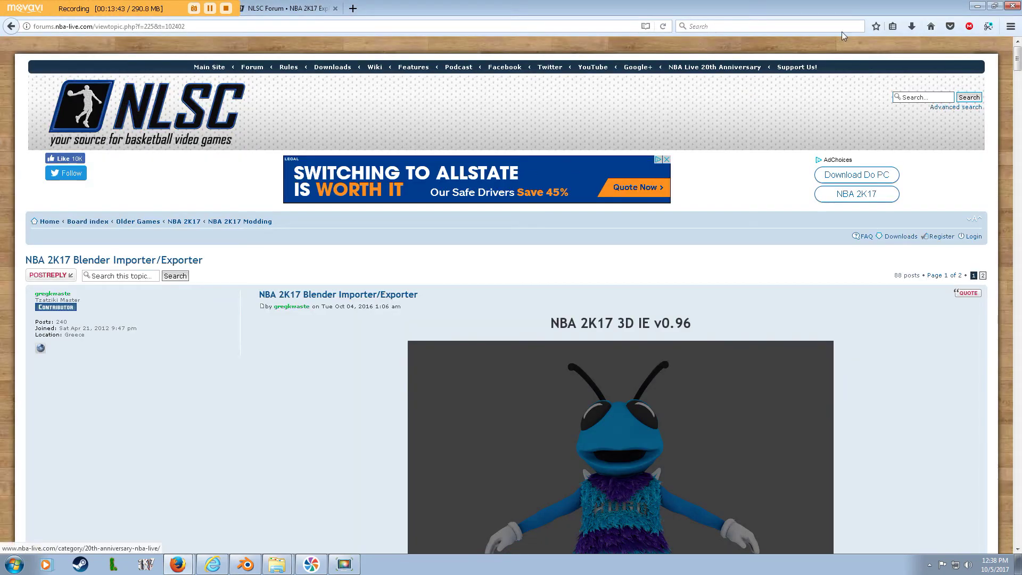
left_click(982, 5)
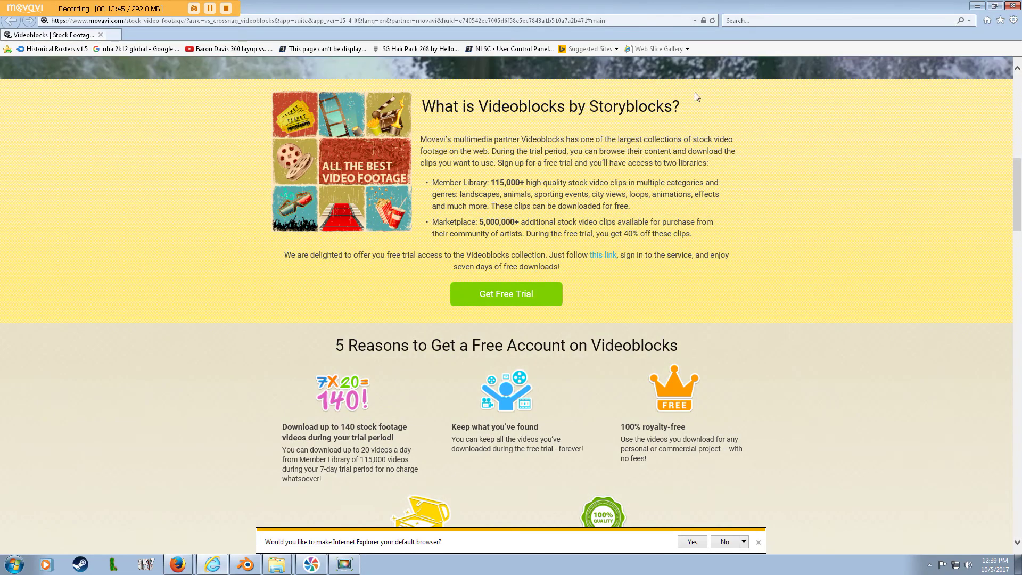
left_click(978, 6)
double_click(257, 281)
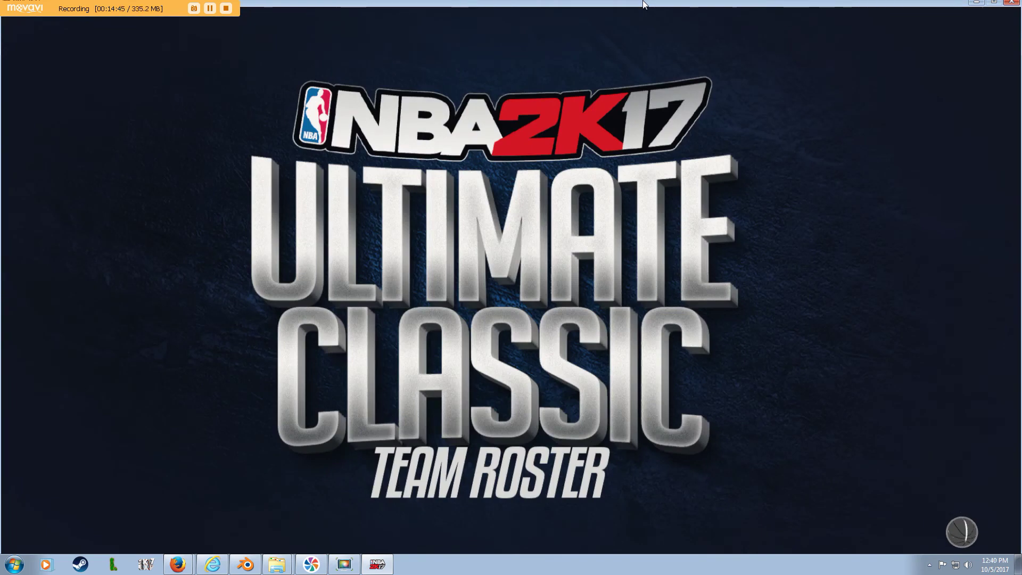
Dismiss the sign-in notice after the Ultimate Classic Team Roster splash to reach the main menu
key("Return")
Go to Options/Features > Roster Creator > Edit Roster and open the Thurmond roster
key("Down")
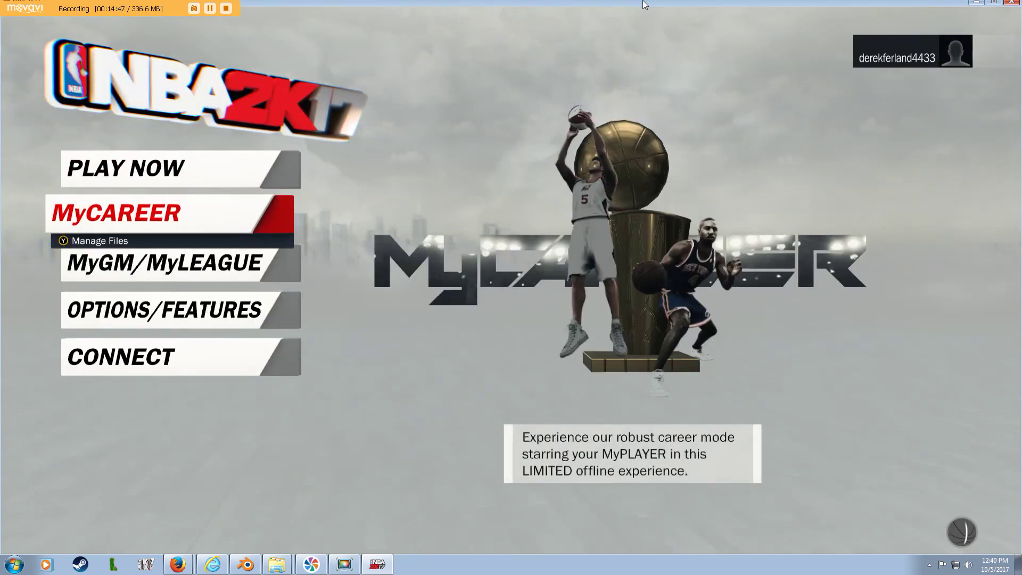
key("Down")
key("Down")
key("Return")
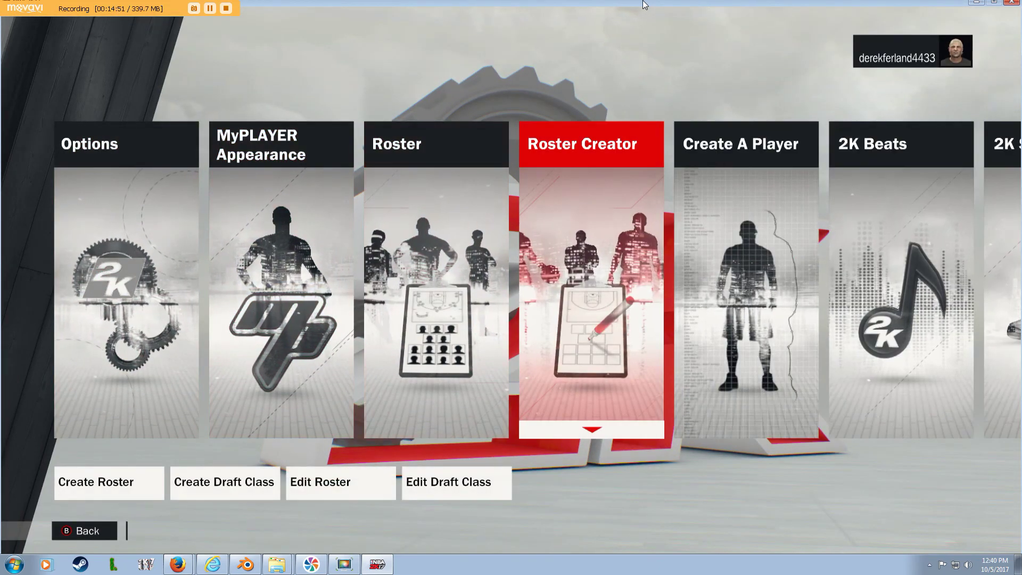
key("Right")
key("Return")
key("Down")
key("Down")
key("Down")
key("Down")
key("Down")
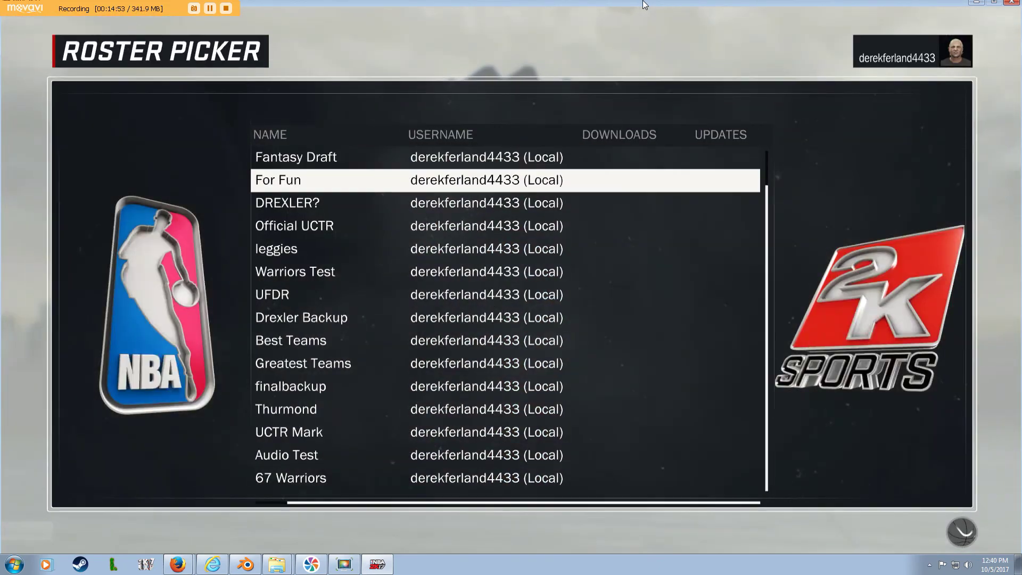
key("Down")
key("Down")
key("Down")
key("Down")
key("Down")
key("Down")
key("Return")
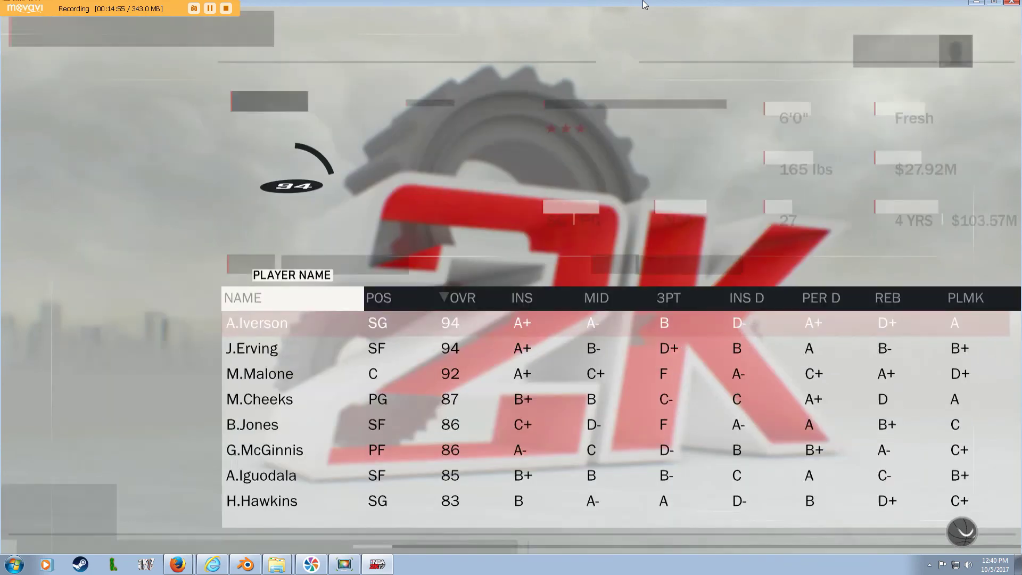
Switch to the Boston Celtics and edit number 35, R. Lewis
key("e")
key("e")
key("e")
key("e")
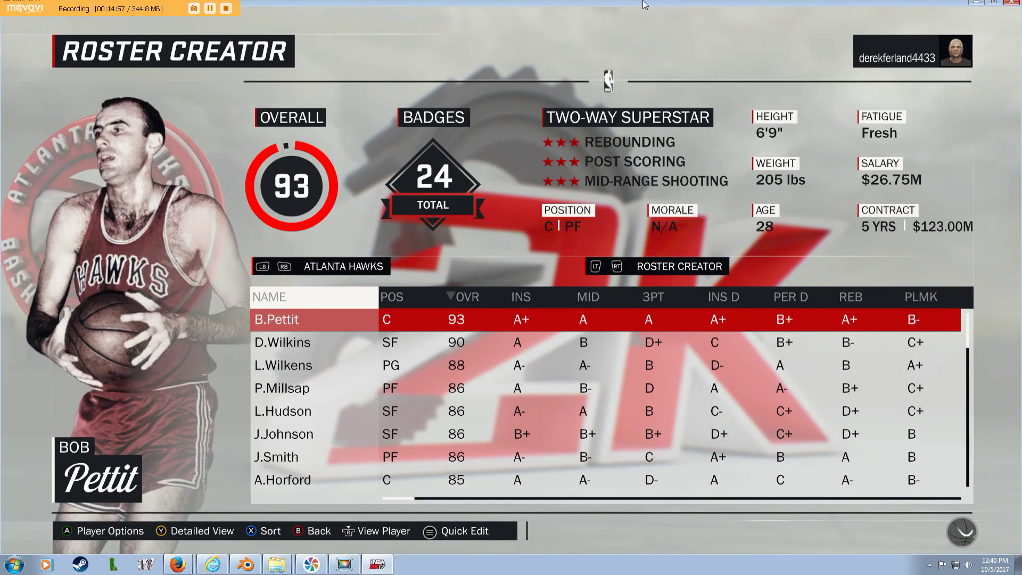
key("e")
key("Down")
key("Down")
key("Down")
key("Down")
key("Down")
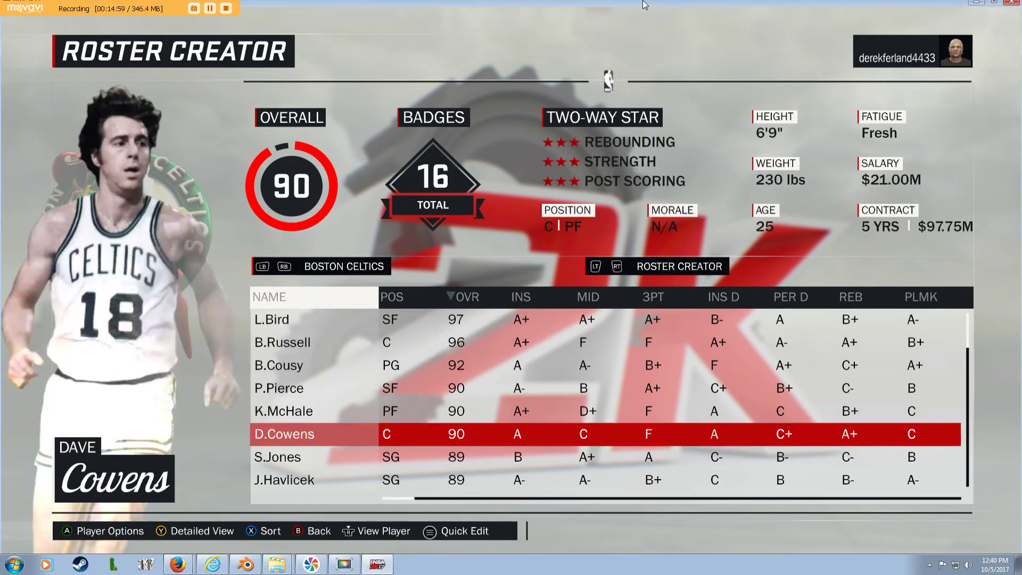
key("Down")
key("Down")
key("Down")
key("Down")
key("Down")
key("Return")
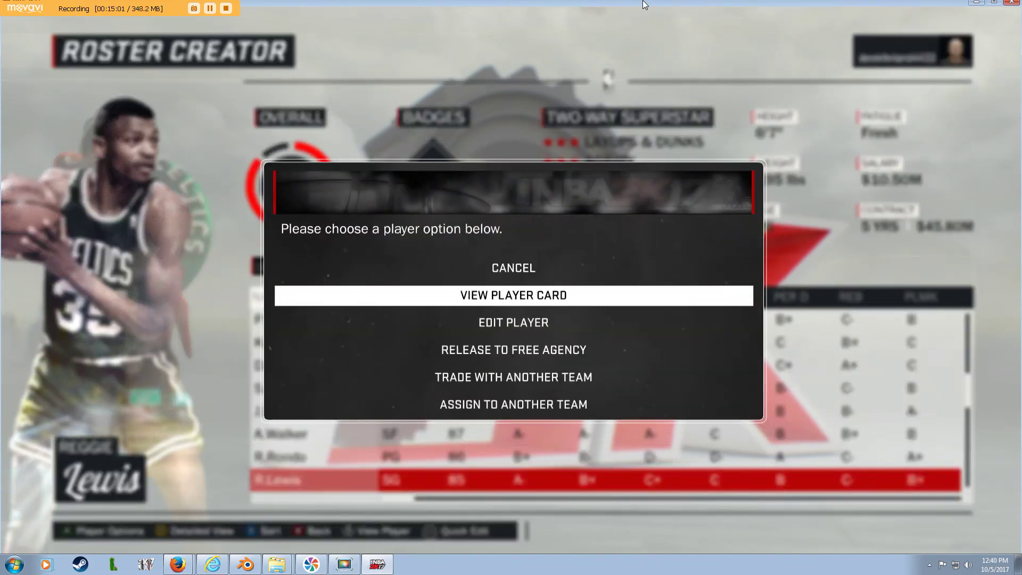
key("Return")
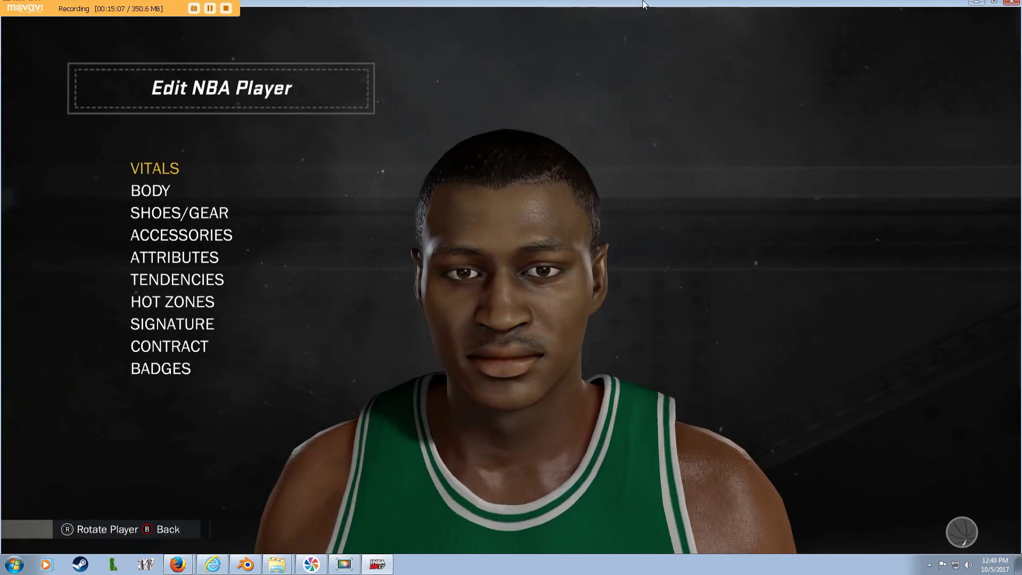
View Reggie Lewis's body settings and rotate the model to see his back and side profile
key("Down")
key("Return")
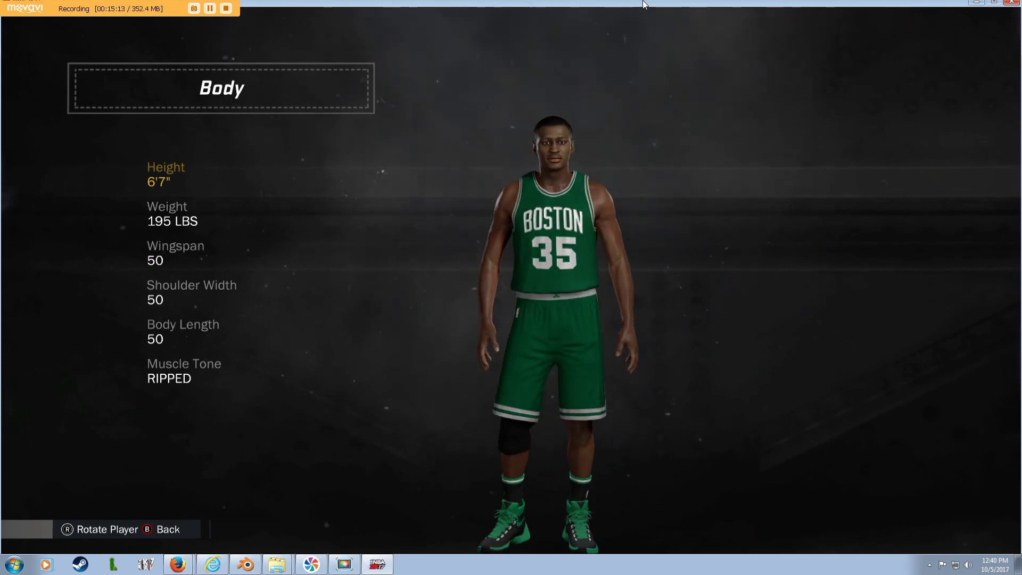
key("Right")
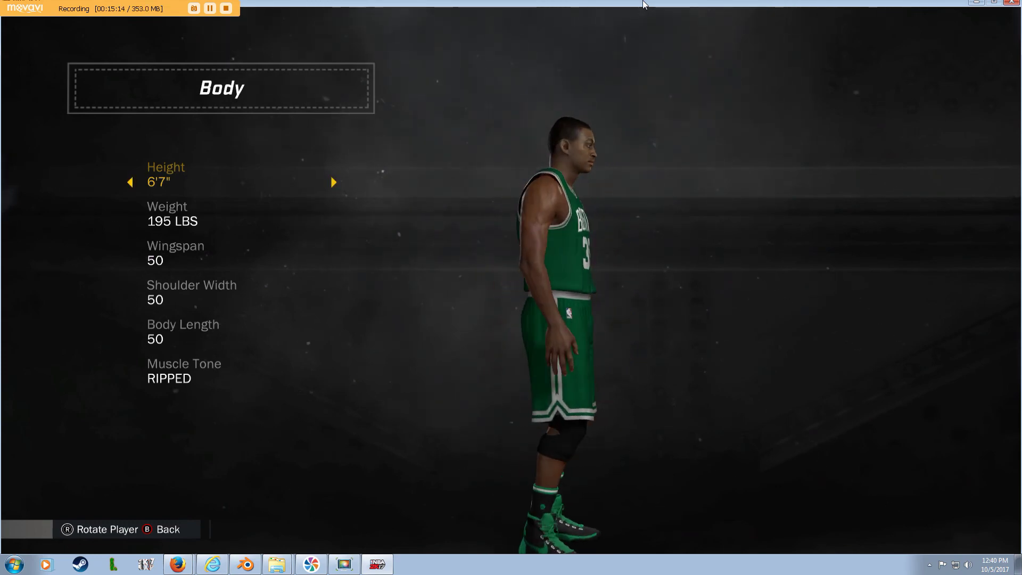
key("Right")
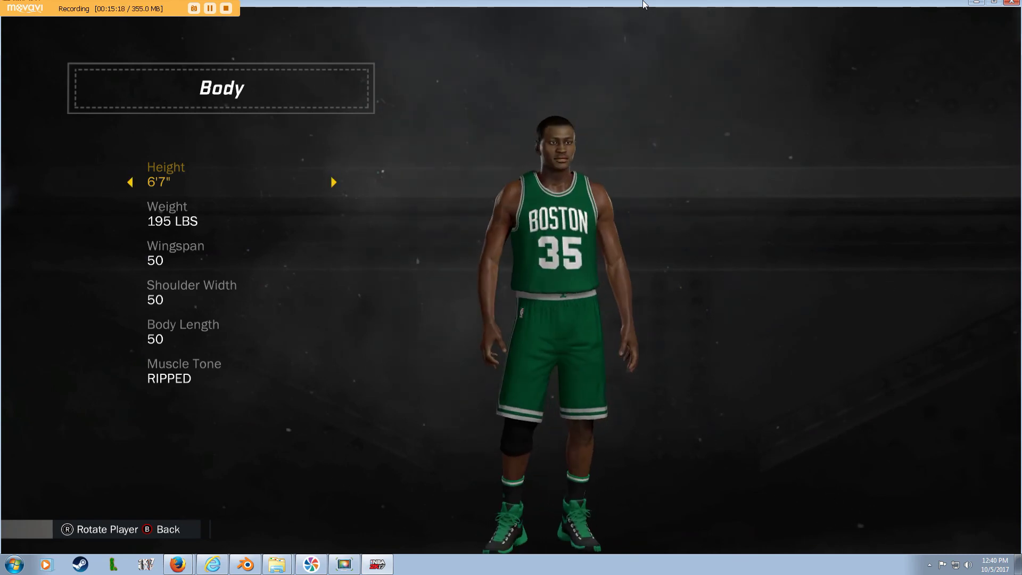
key("Escape")
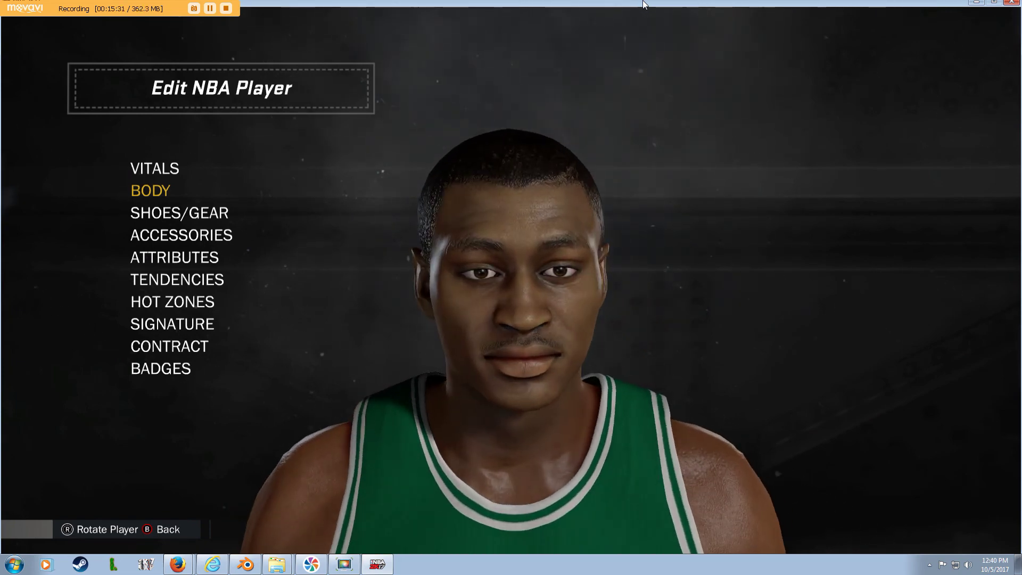
Reopen the body settings repeatedly to recheck 6'7", 195 LBS, shoulder width 50
key("Return")
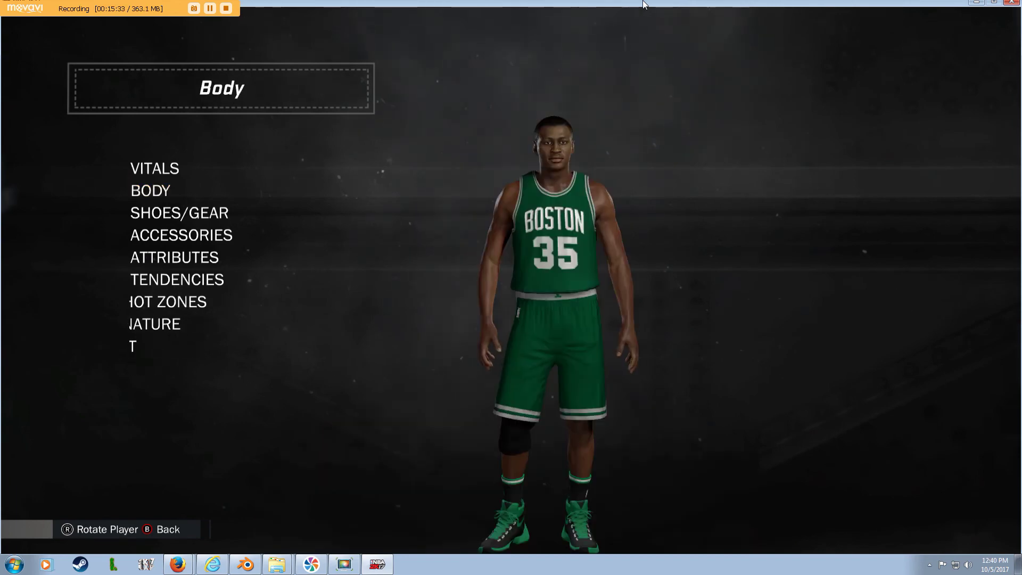
key("Escape")
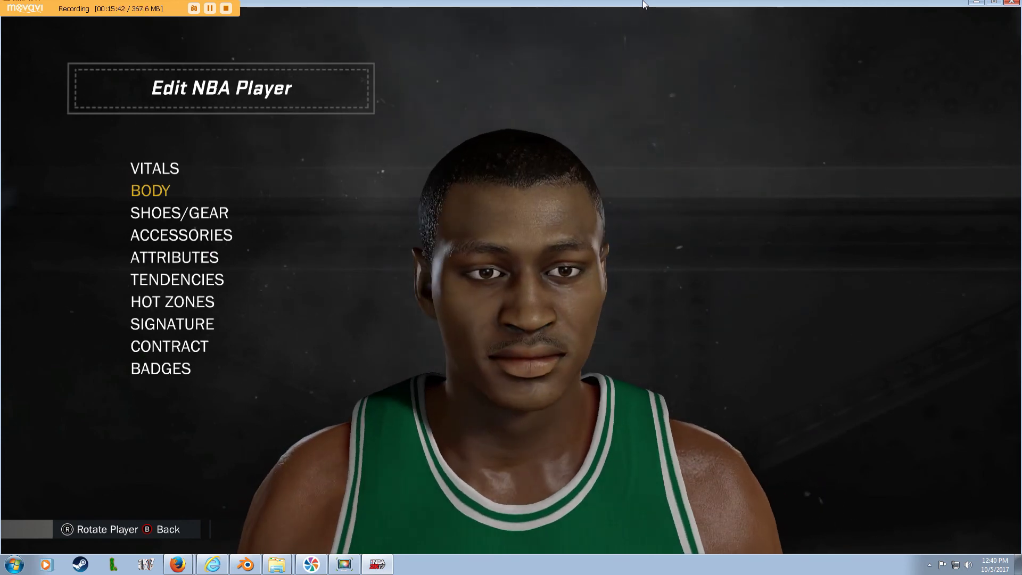
key("Return")
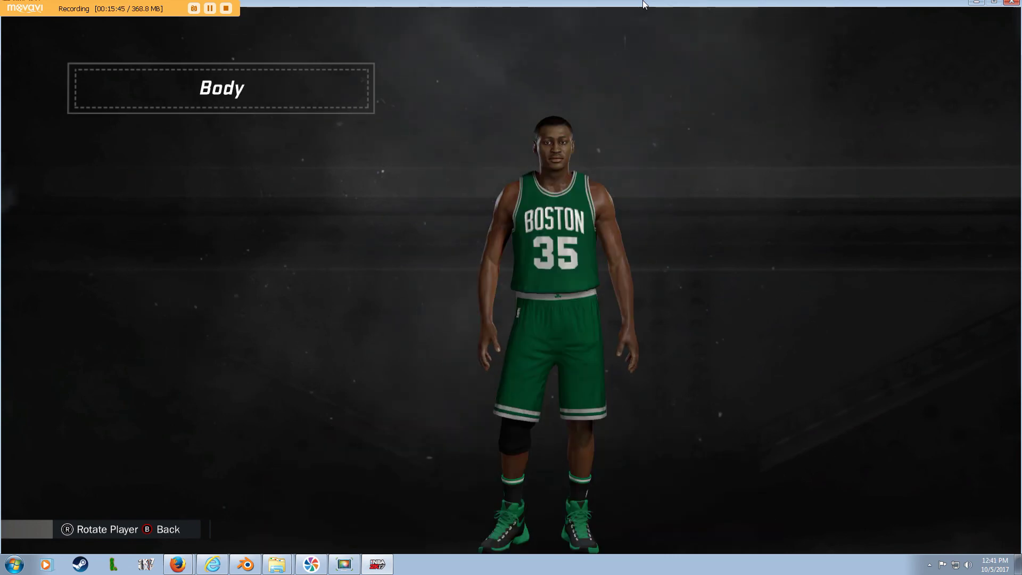
key("Escape")
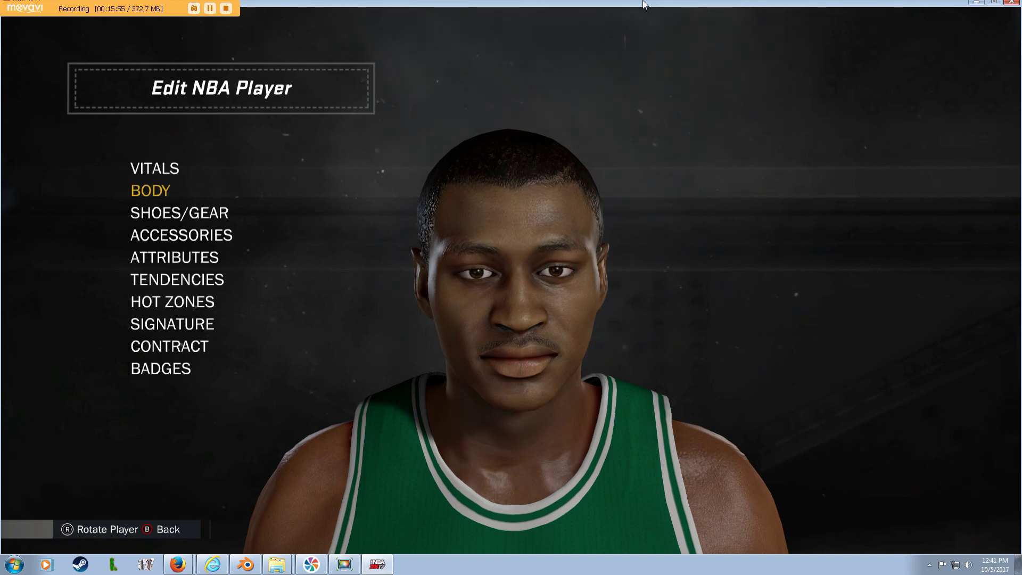
key("Return")
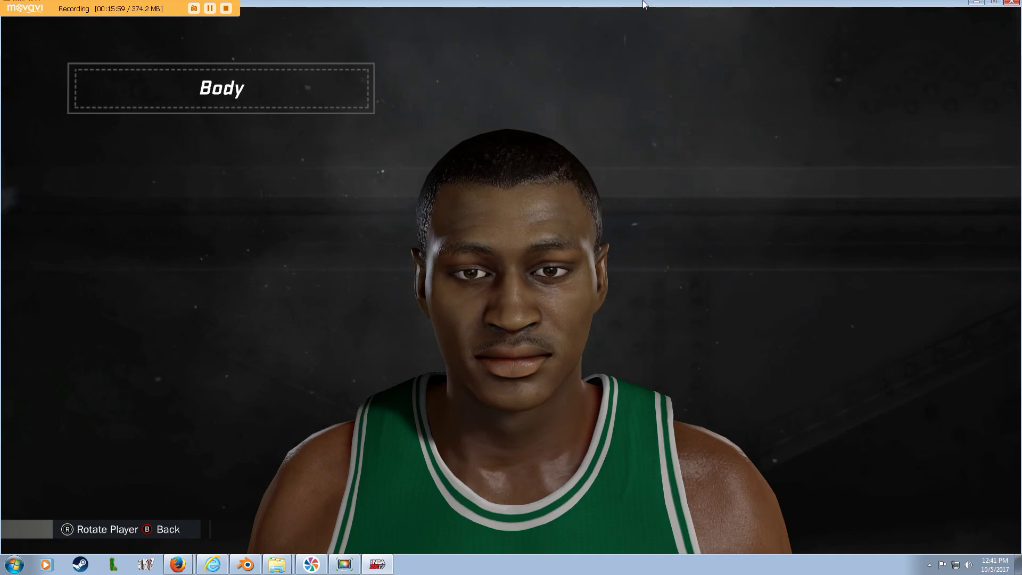
Leave the player editor, choosing Abort to discard changes and return to Roster Creator
key("Escape")
key("Escape")
key("Down")
key("Return")
Switch to the Golden State Warriors roster and start editing center N.Thurmond
key("e")
key("e")
key("e")
key("e")
key("e")
key("e")
key("e")
key("e")
key("e")
key("e")
key("e")
key("e")
key("e")
key("e")
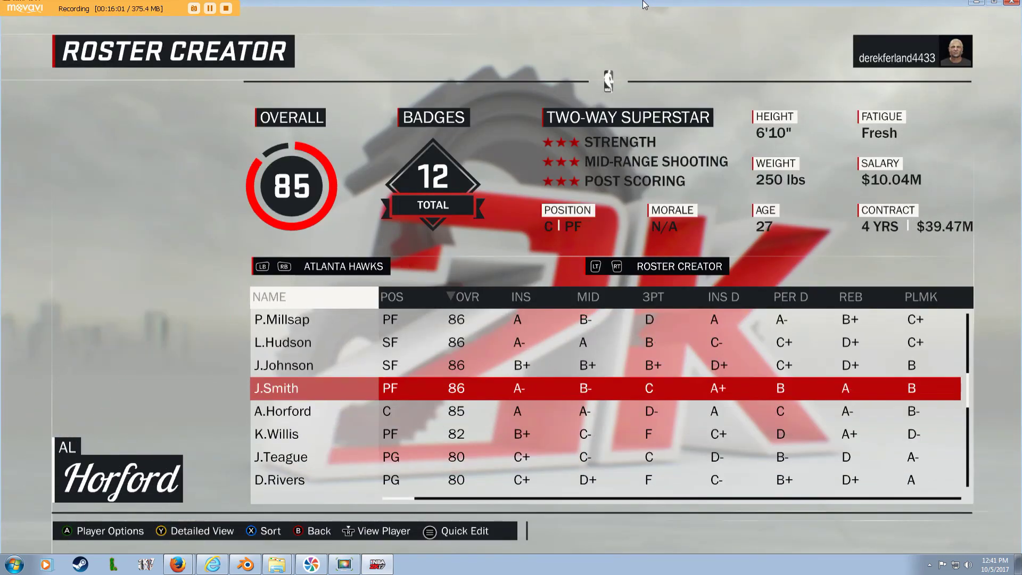
key("e")
key("e")
key("e")
key("e")
key("e")
key("e")
key("e")
key("e")
key("e")
key("e")
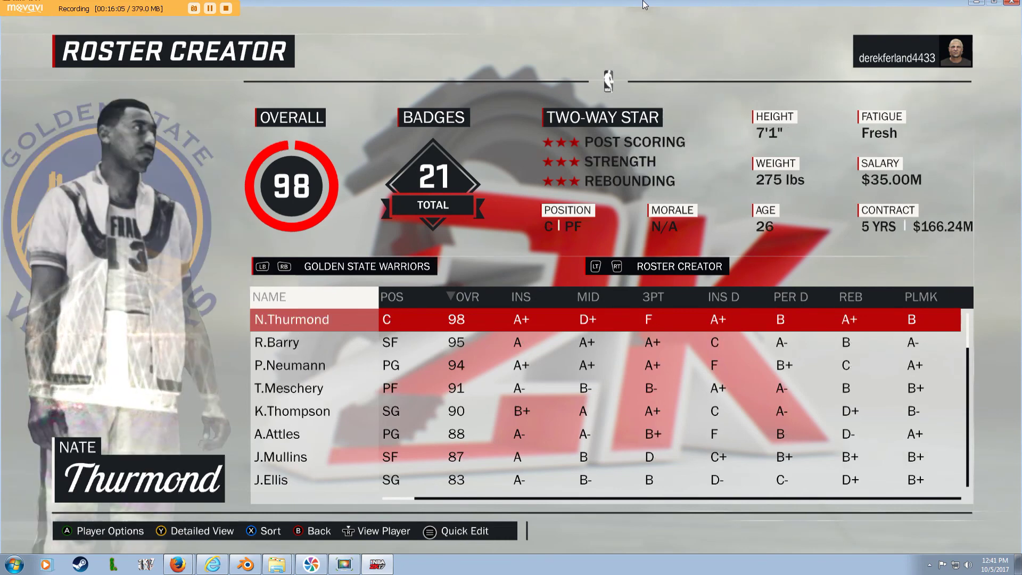
key("Return")
key("Return")
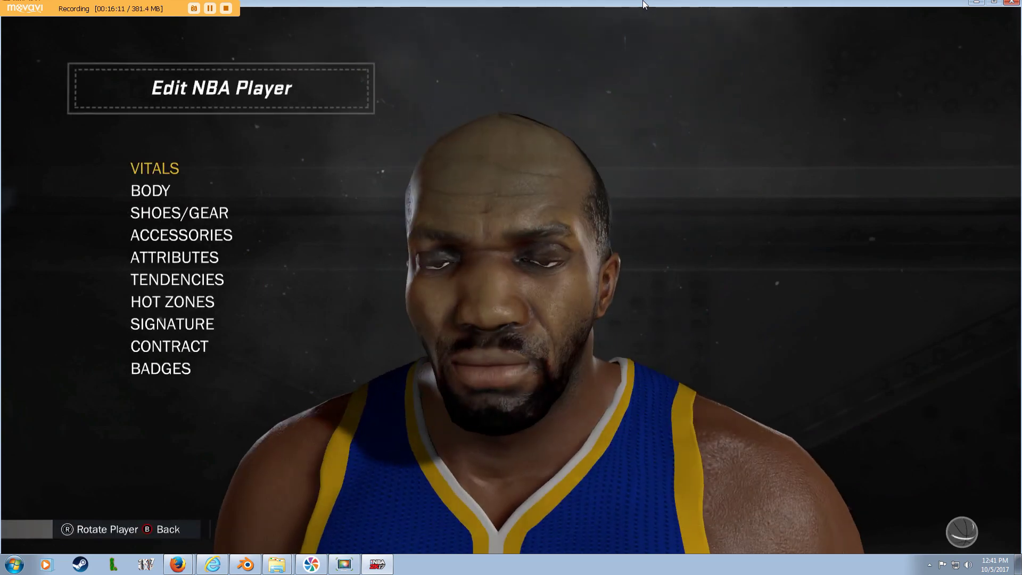
Check Thurmond's 7'1", 275 LBS body, then exit the editor with Abort
key("Down")
key("Return")
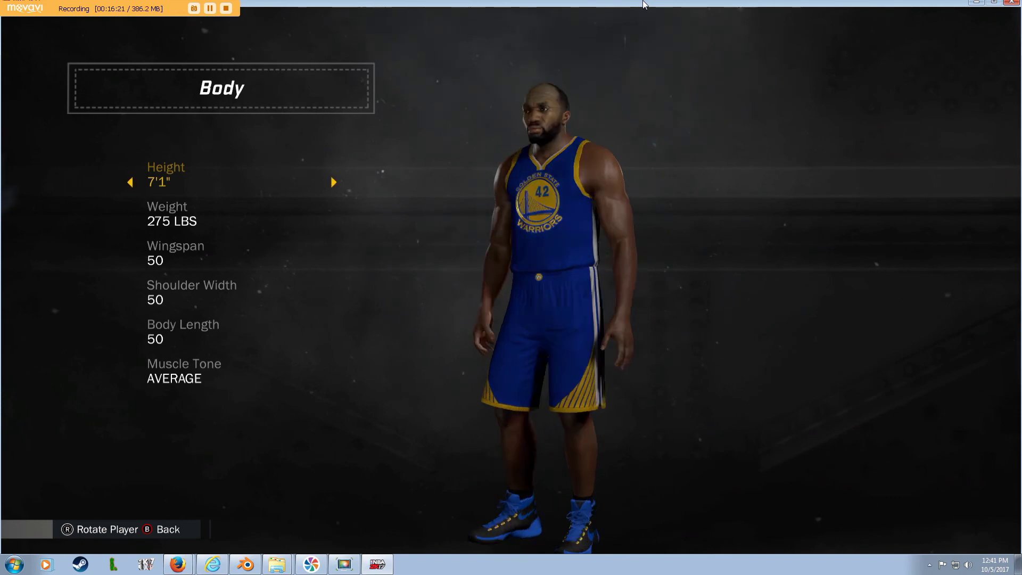
key("Return")
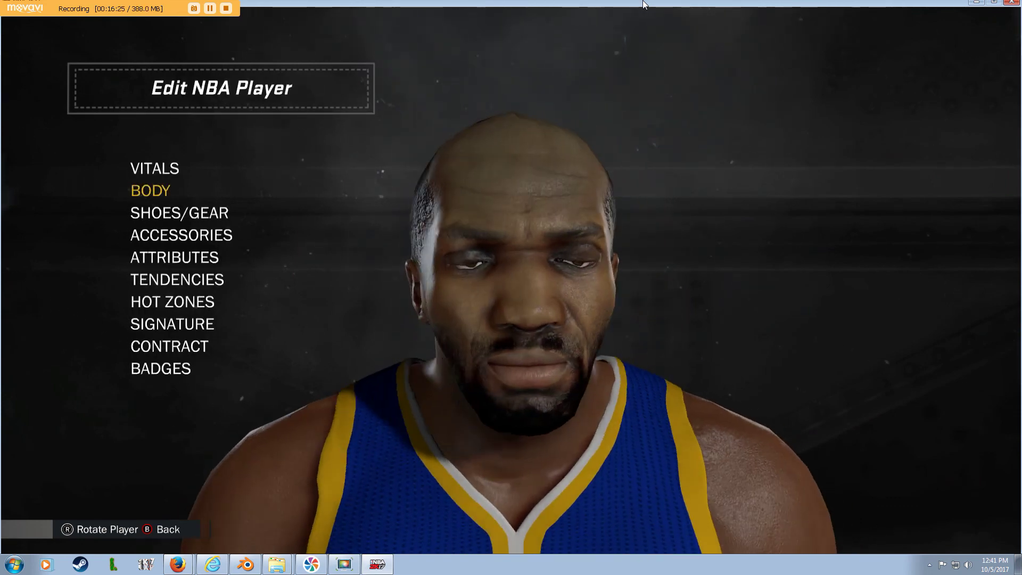
key("Escape")
key("Return")
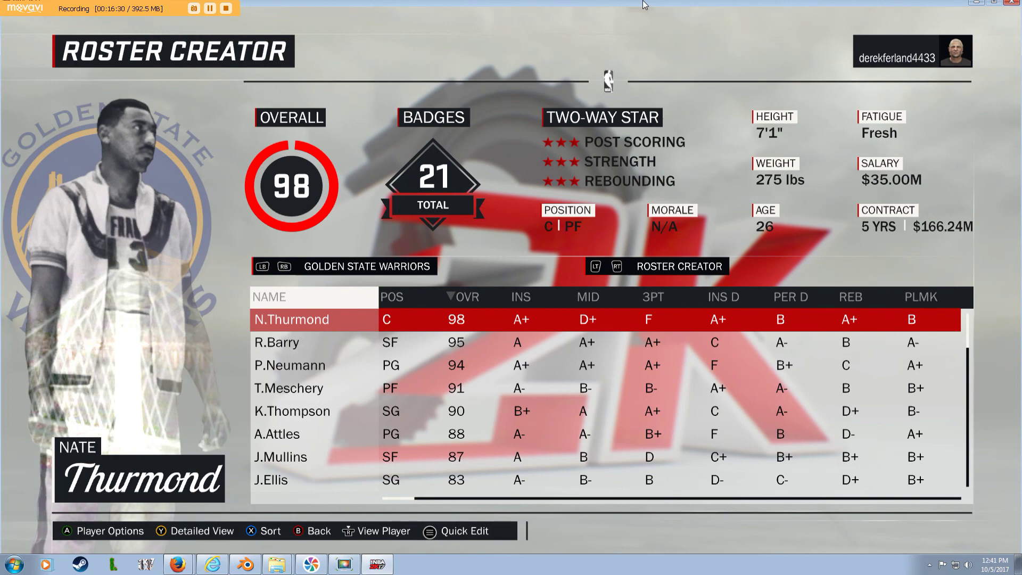
Cycle teams to the Atlanta Hawks and start editing number 21, D.Wilkins
key("e")
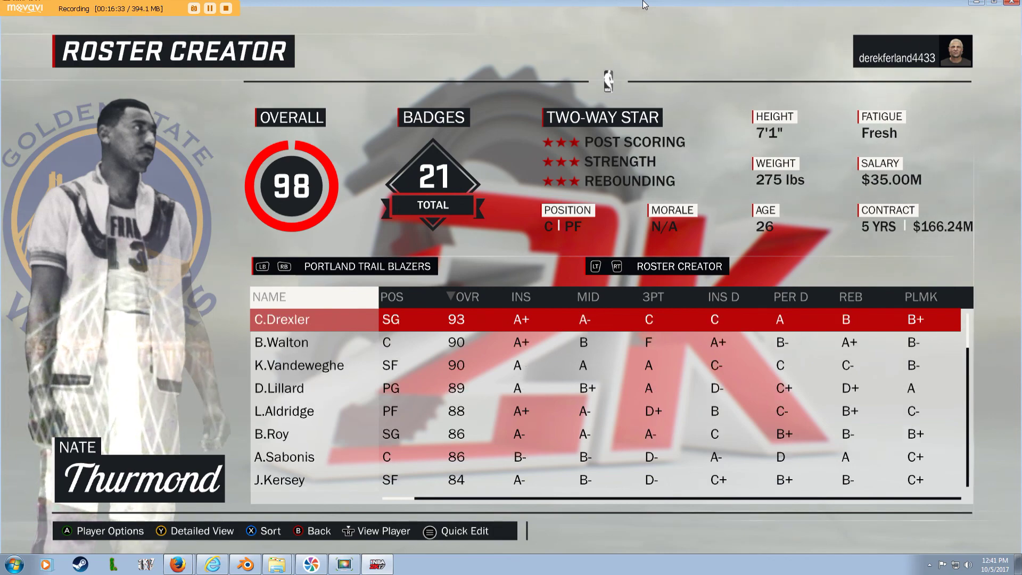
key("e")
key("e")
key("e")
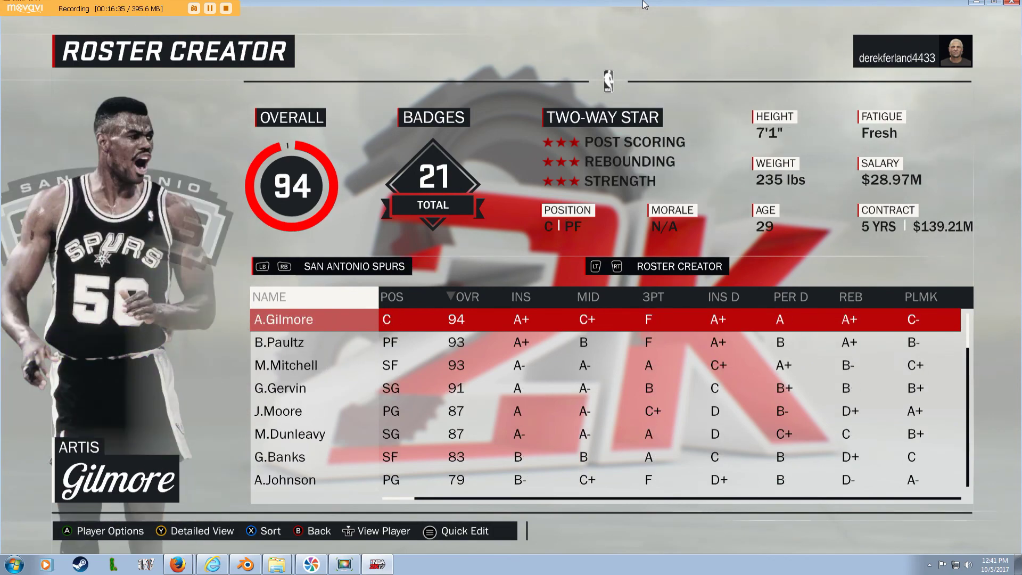
key("e")
key("e")
key("e")
key("e")
key("e")
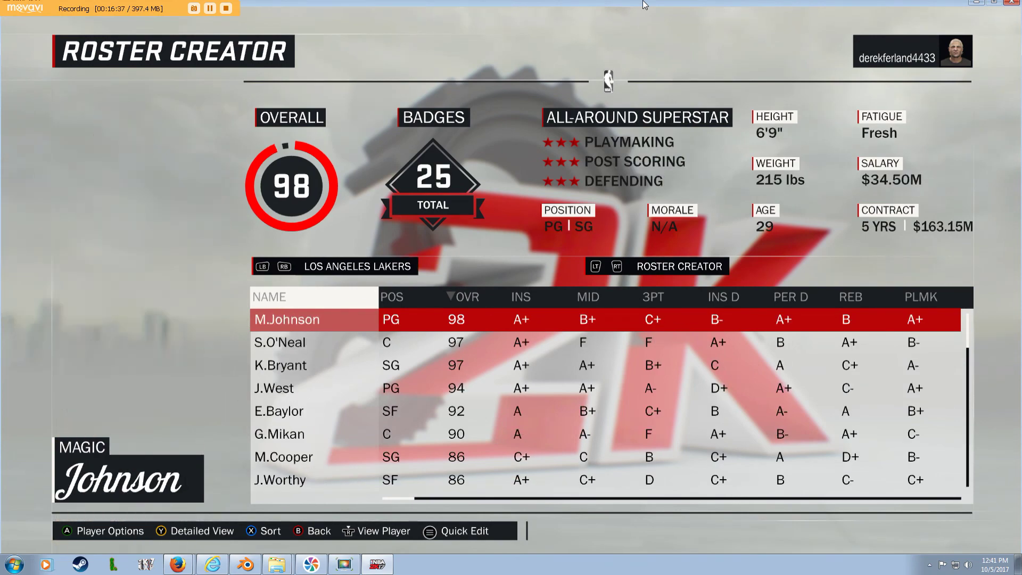
key("e")
key("e")
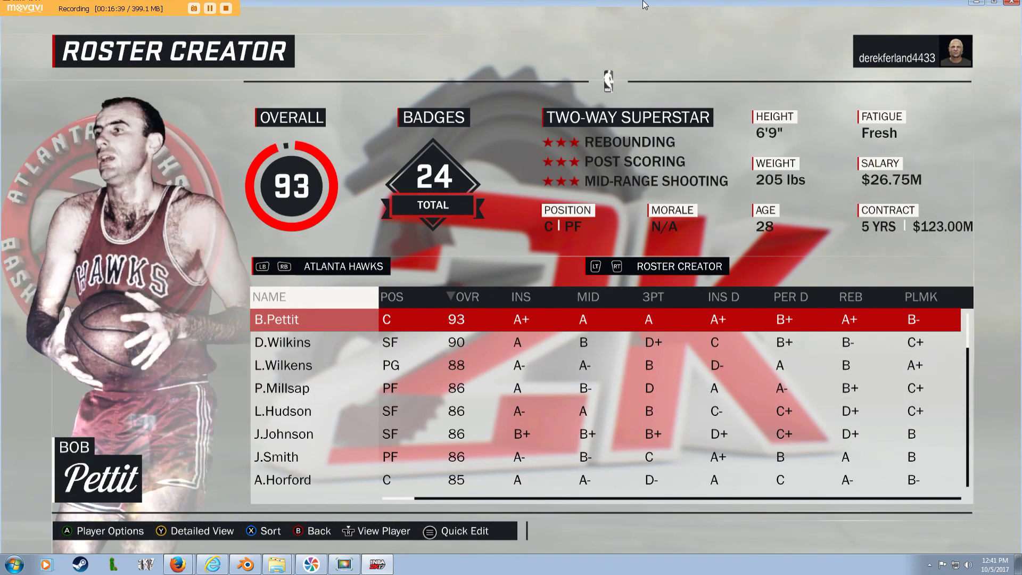
key("Down")
key("Return")
key("Return")
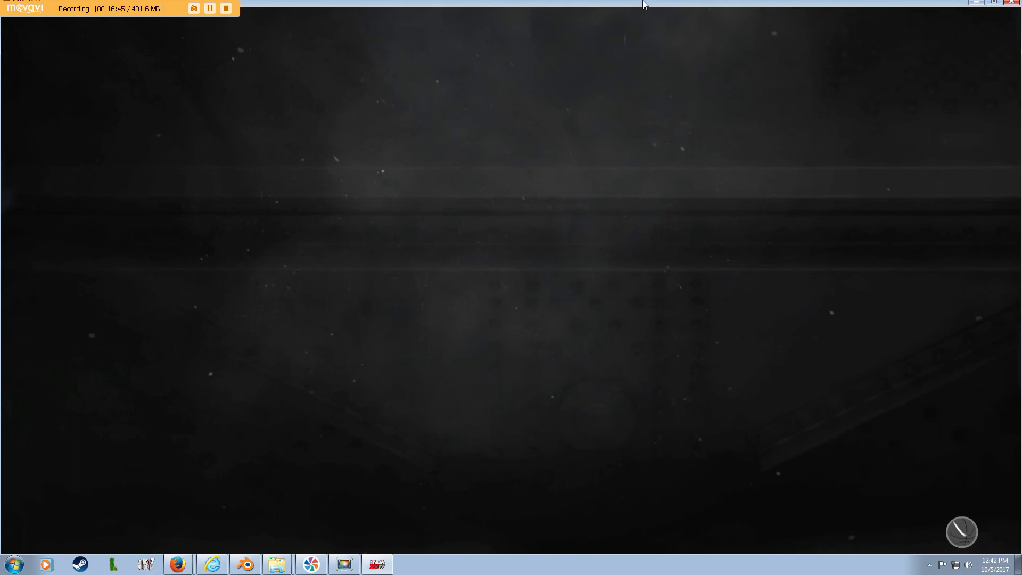
Check Wilkins's 6'7", 200 LBS body, then leave the editor choosing Abort
key("Down")
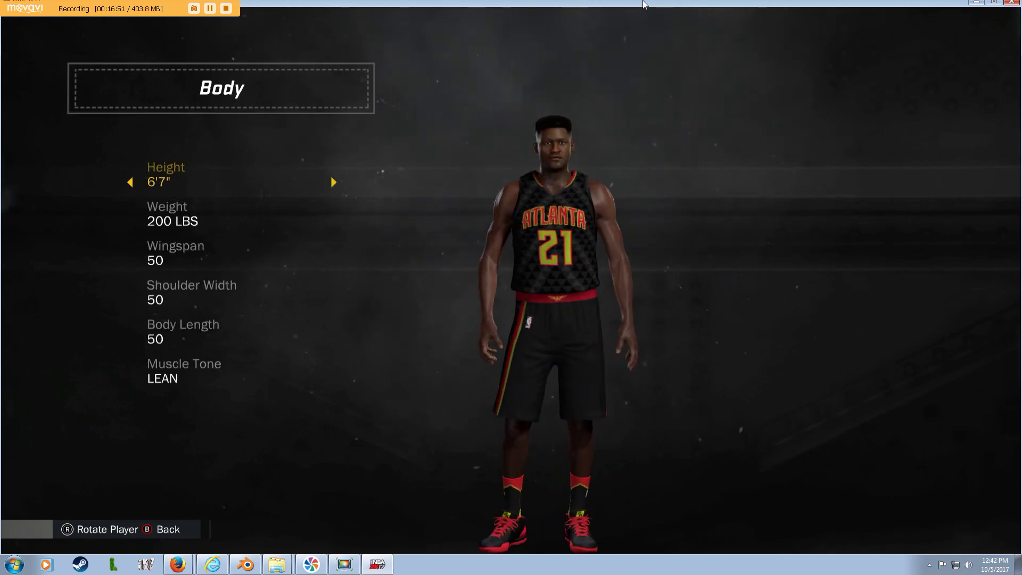
key("Escape")
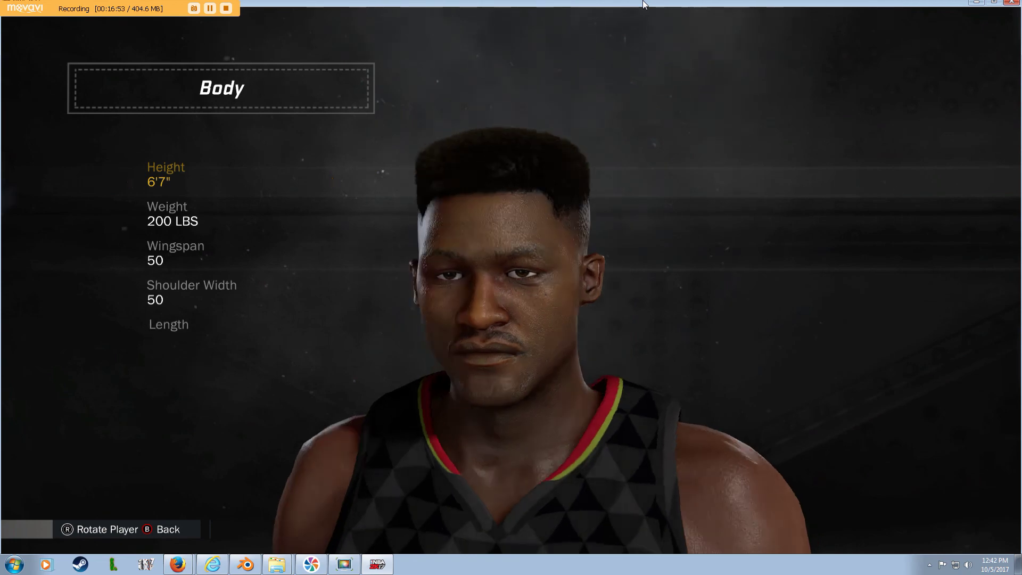
key("Escape")
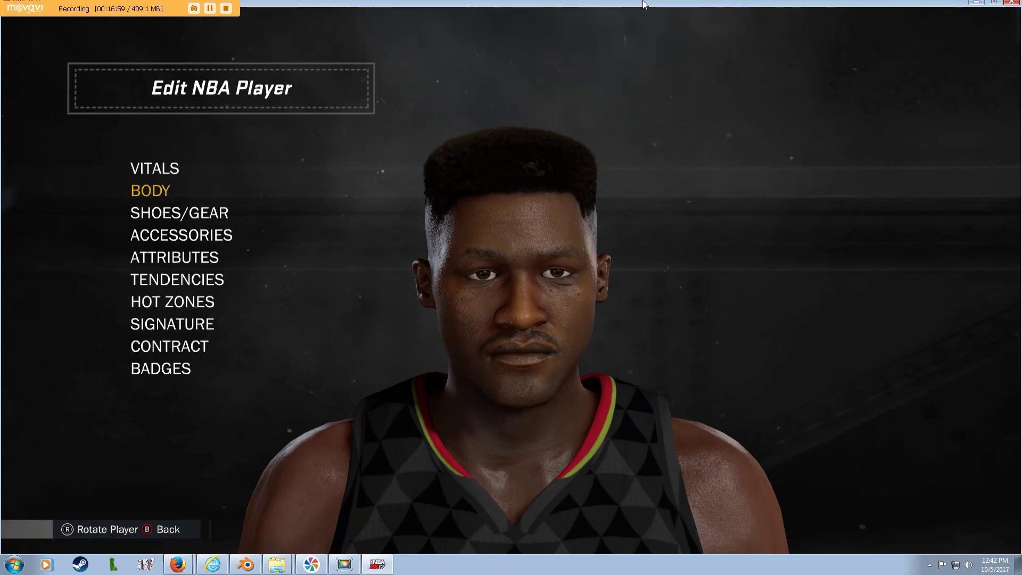
key("Escape")
key("Down")
key("Return")
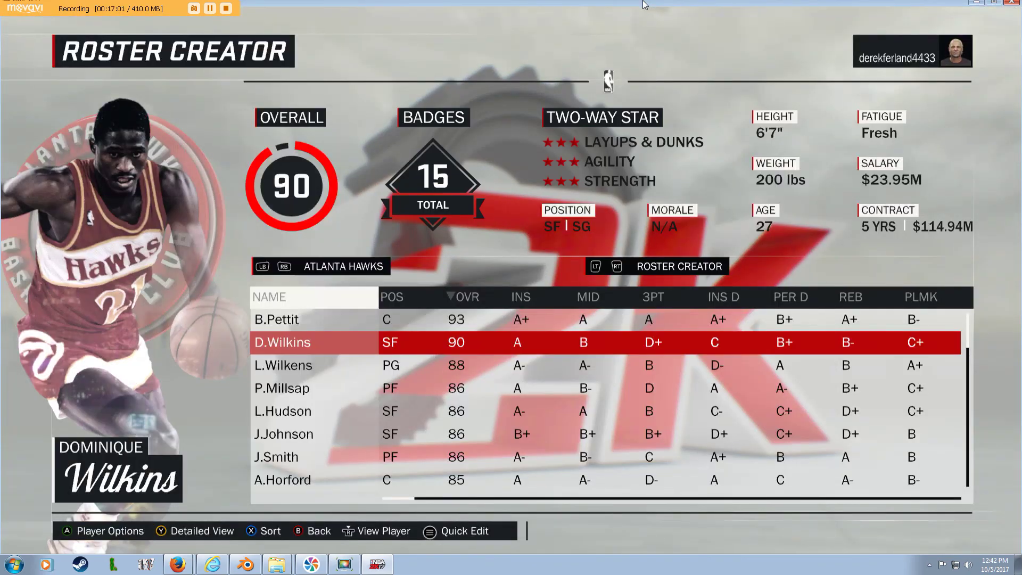